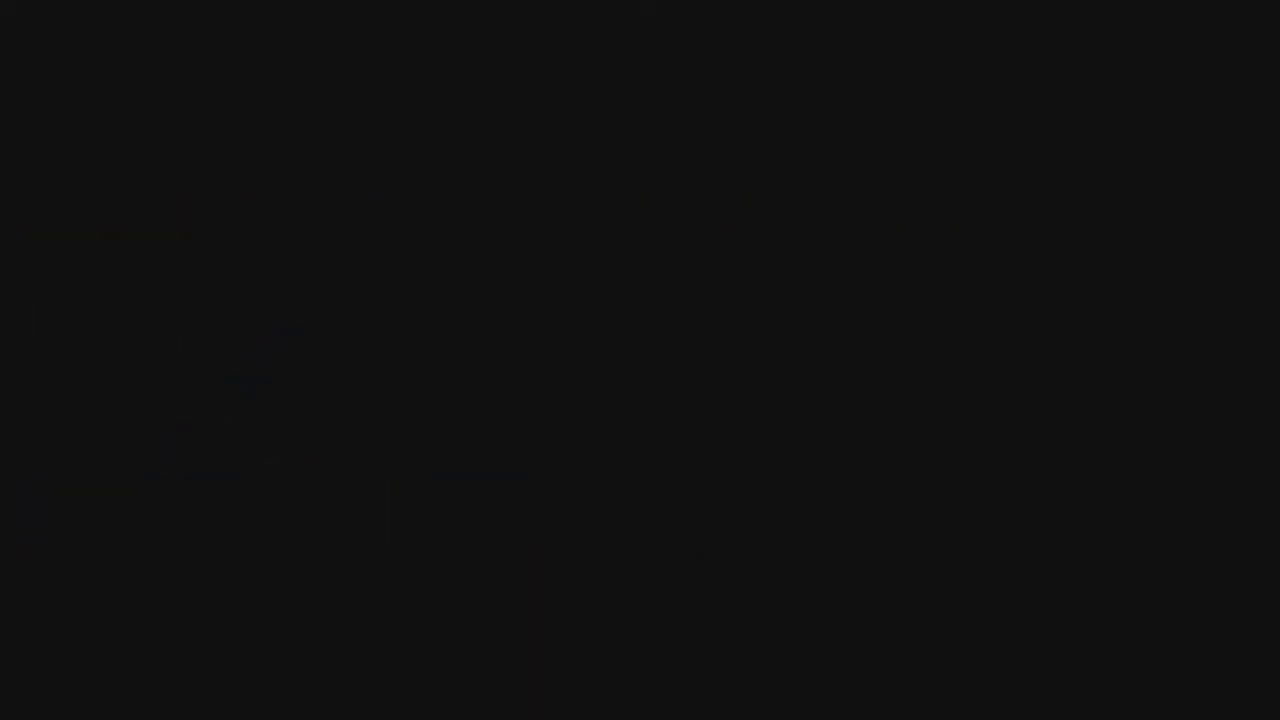
Select the Note (0-5) rating cell, currently 3, on the 5 Etoiles sheet.
{"action": "left_click", "coordinate": [180, 311]}
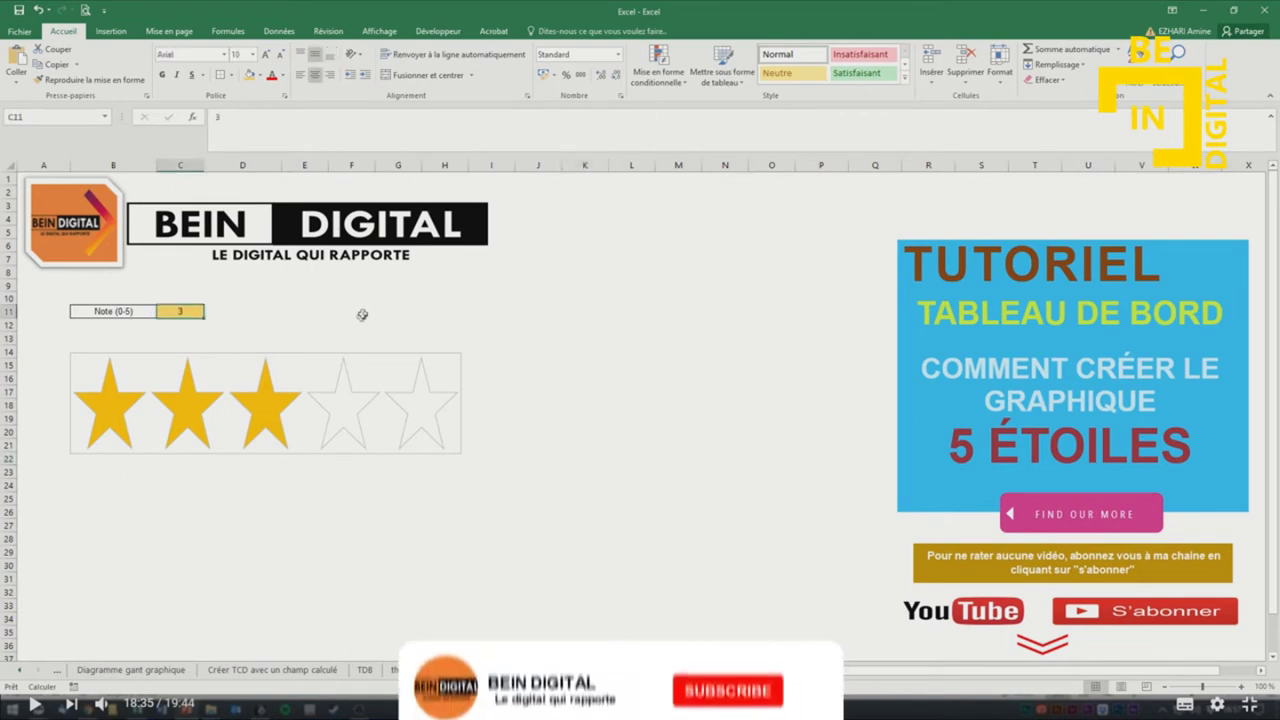
Enter ratings 1, 2, 2,5 and 4 in C11 to watch the stars fill.
{"action": "type", "text": "1"}
{"action": "key", "text": "Return"}
{"action": "left_click", "coordinate": [195, 311]}
{"action": "type", "text": "2"}
{"action": "key", "text": "Return"}
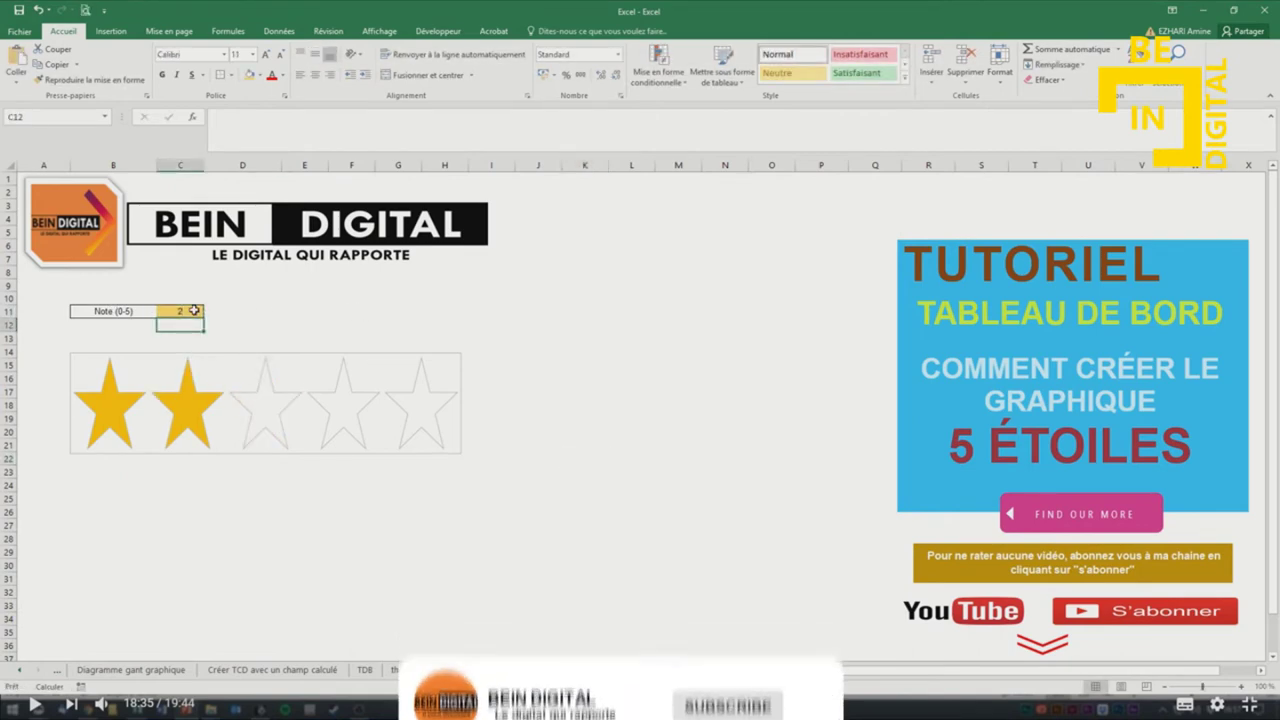
{"action": "left_click", "coordinate": [195, 311]}
{"action": "type", "text": "2,5"}
{"action": "key", "text": "Return"}
{"action": "left_click", "coordinate": [195, 311]}
{"action": "type", "text": "4"}
{"action": "key", "text": "Return"}
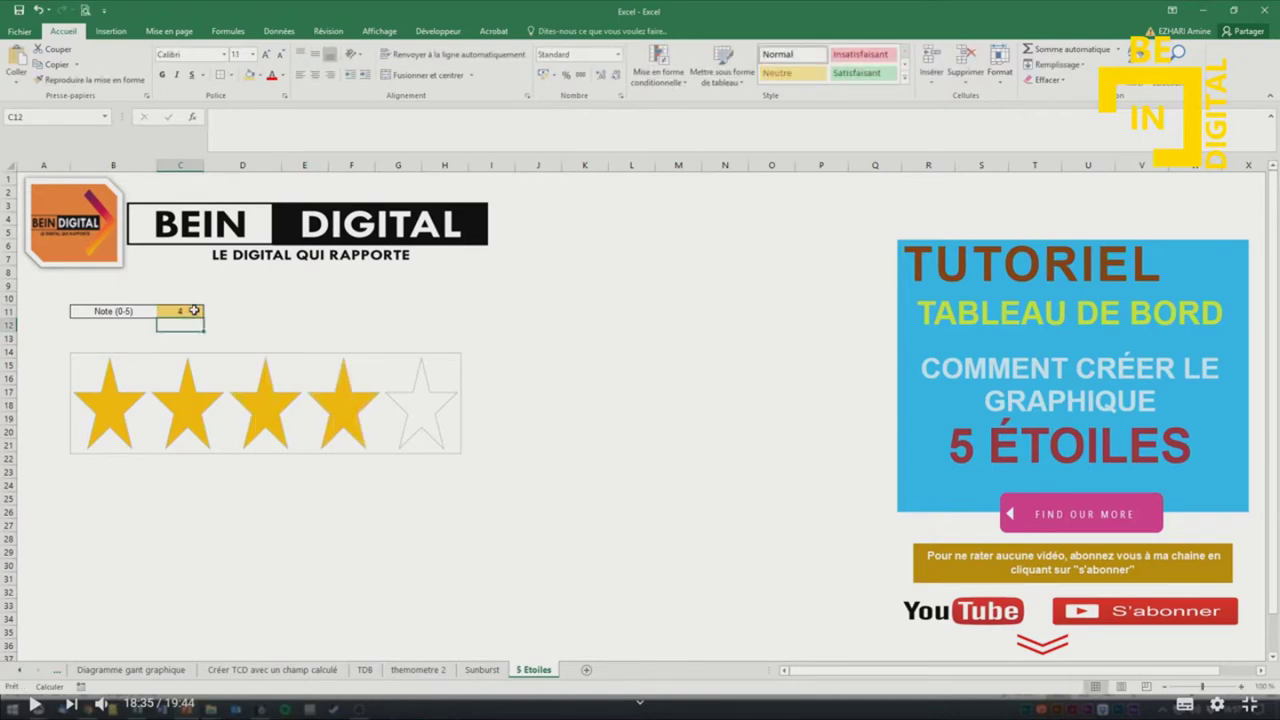
{"action": "left_click", "coordinate": [195, 311]}
Make row 11 taller and try ratings 5 and 4,5 in C11.
{"action": "left_click_drag", "start_coordinate": [9, 318], "coordinate": [9, 342]}
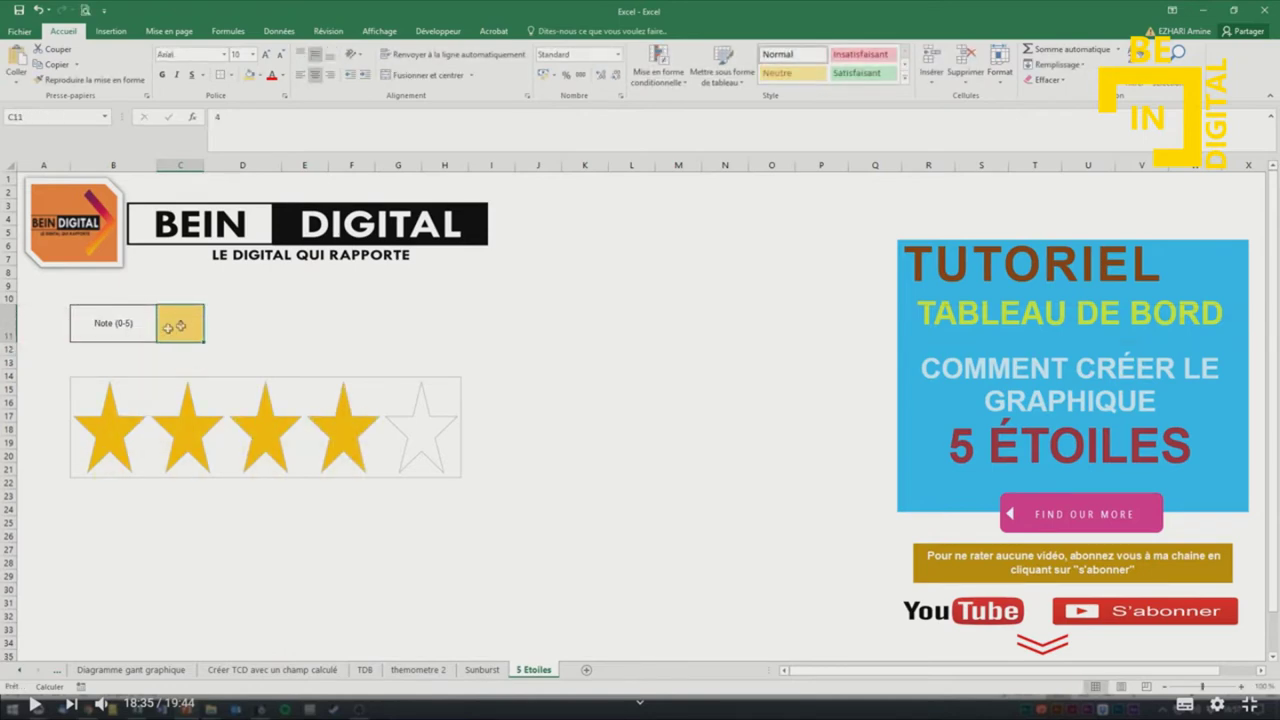
{"action": "type", "text": "5"}
{"action": "key", "text": "Return"}
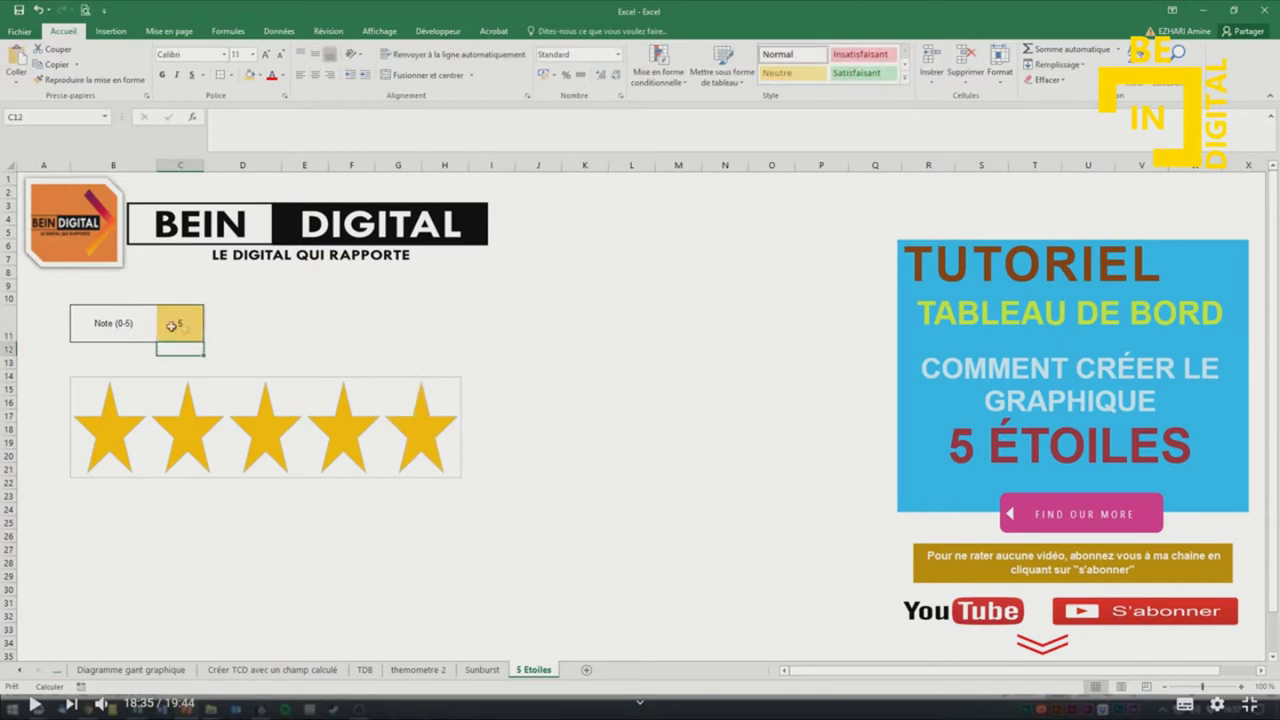
{"action": "left_click", "coordinate": [171, 326]}
{"action": "left_click_drag", "start_coordinate": [119, 325], "coordinate": [181, 323]}
{"action": "type", "text": "4."}
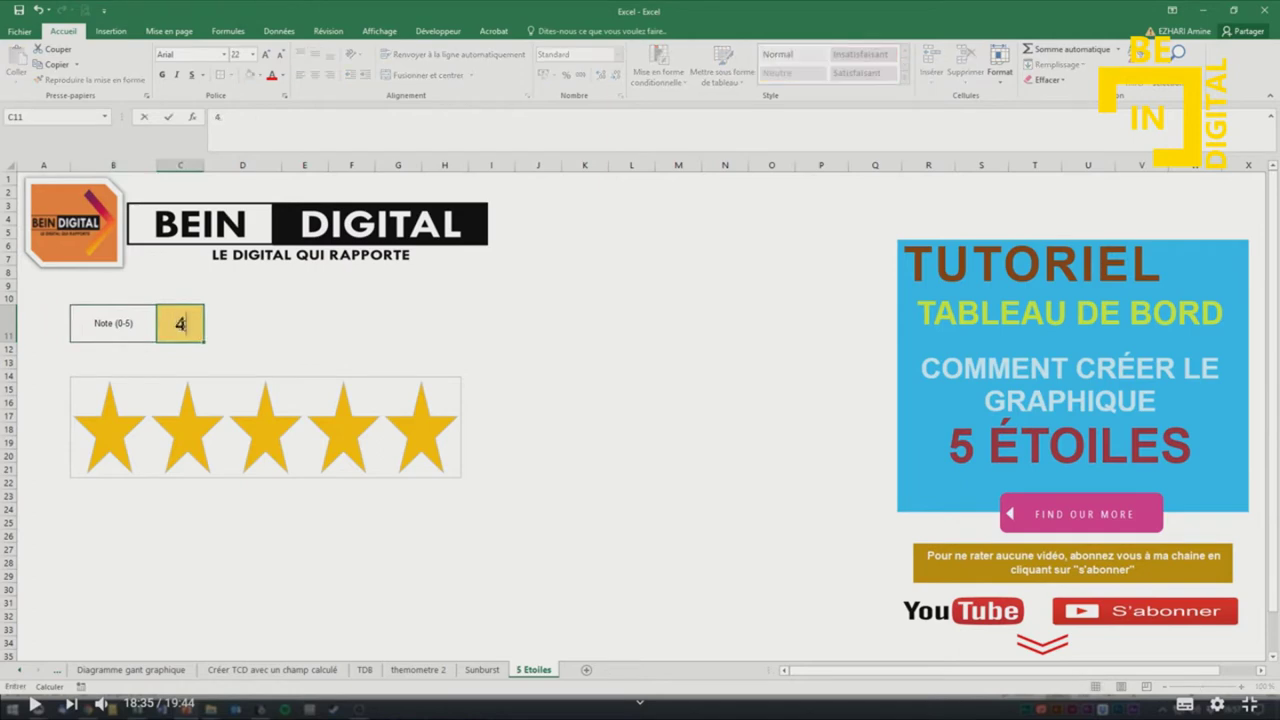
{"action": "key", "text": "Return"}
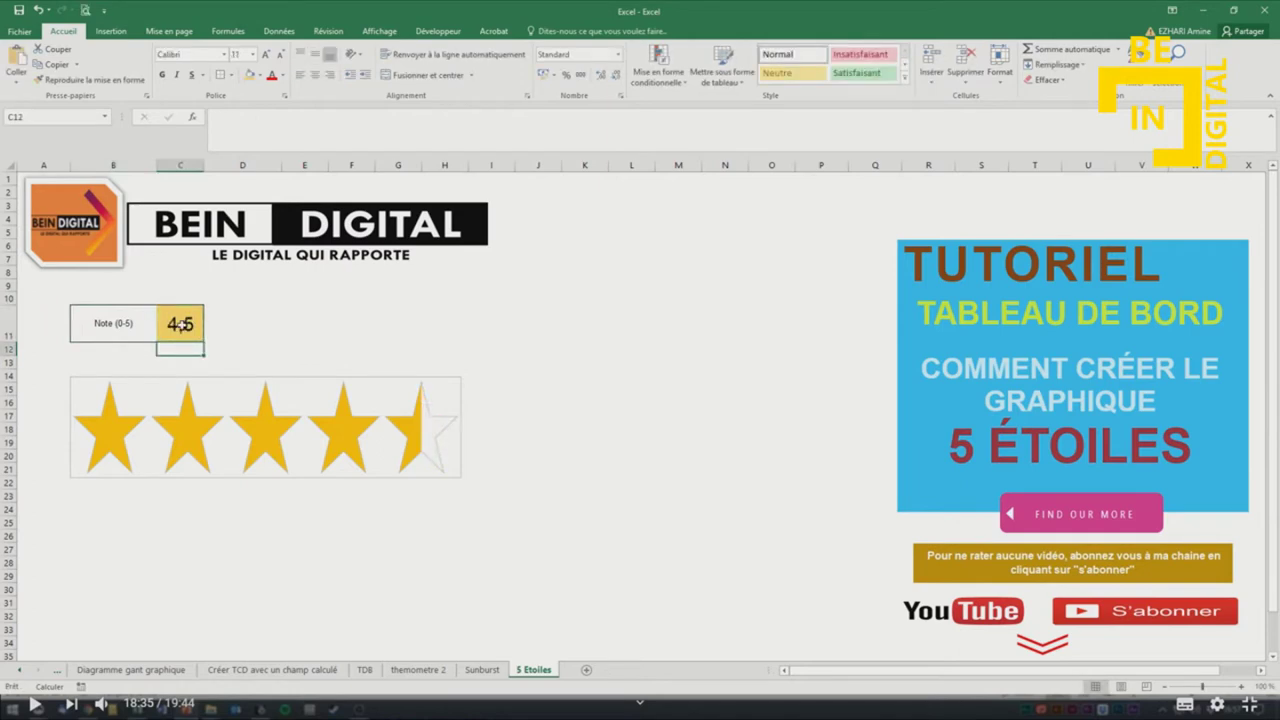
Enter 3, then 3,5 in C11 so three and a half stars fill.
{"action": "left_click", "coordinate": [180, 324]}
{"action": "type", "text": "3"}
{"action": "key", "text": "Return"}
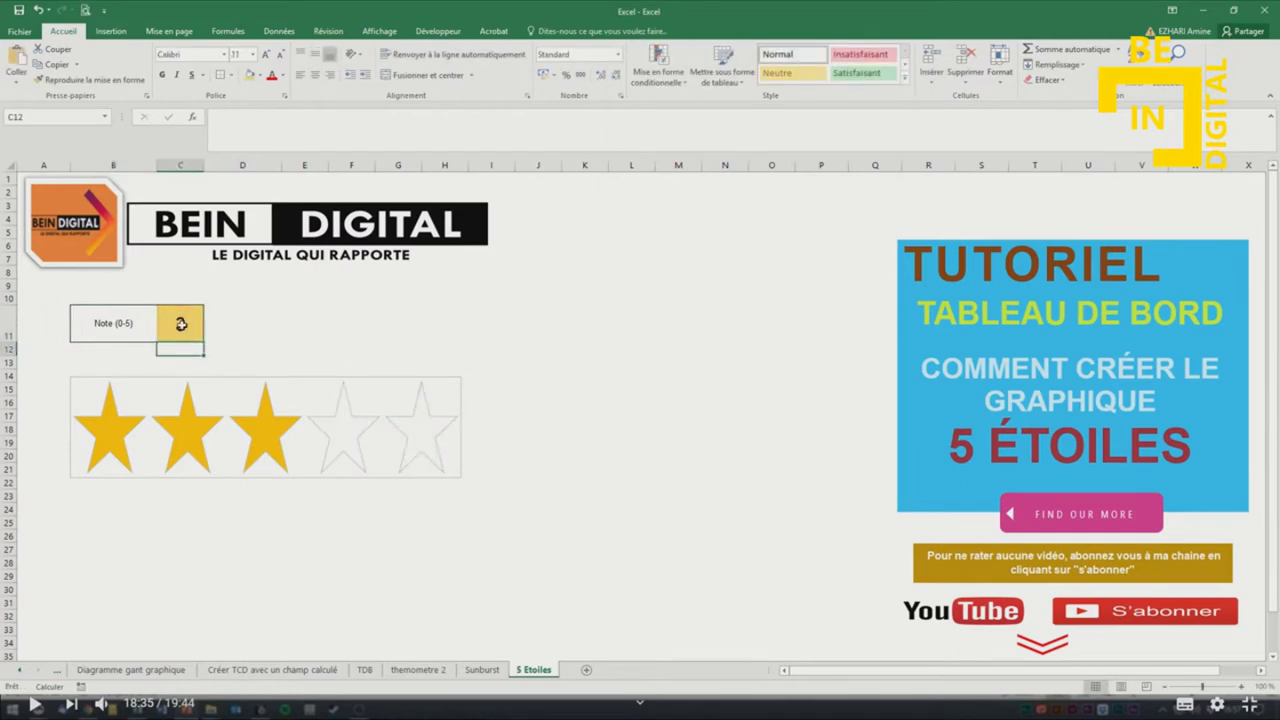
{"action": "left_click", "coordinate": [179, 323]}
{"action": "type", "text": "3,5"}
{"action": "key", "text": "Return"}
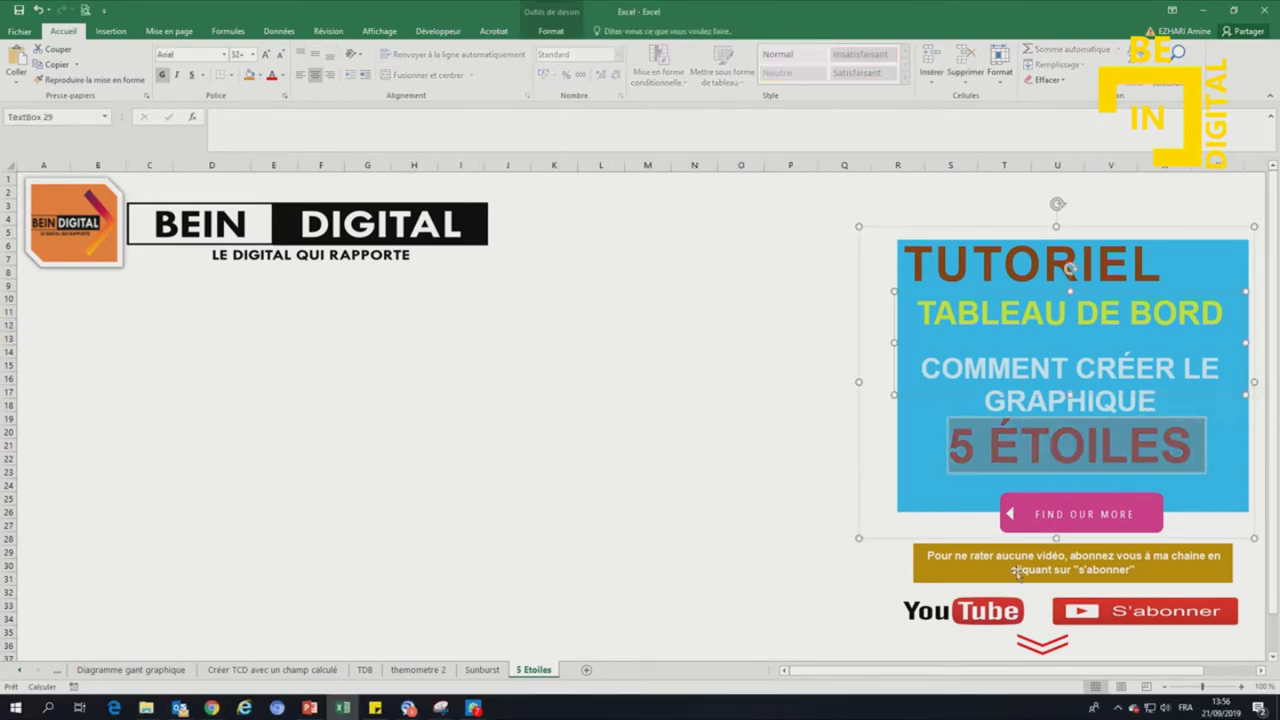
Type the label 'Note (0-5)' in B11 and the rating 3 in C11.
{"action": "left_click", "coordinate": [1090, 622]}
{"action": "left_click", "coordinate": [1182, 621]}
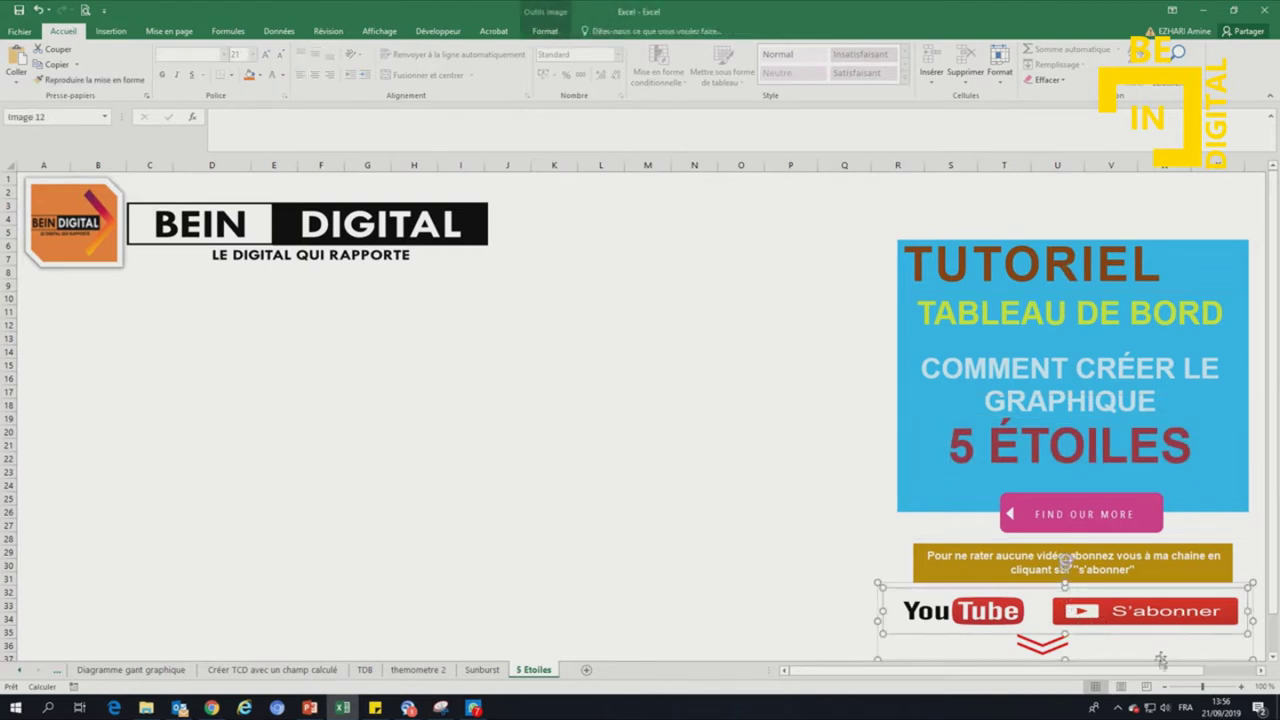
{"action": "left_click", "coordinate": [86, 308]}
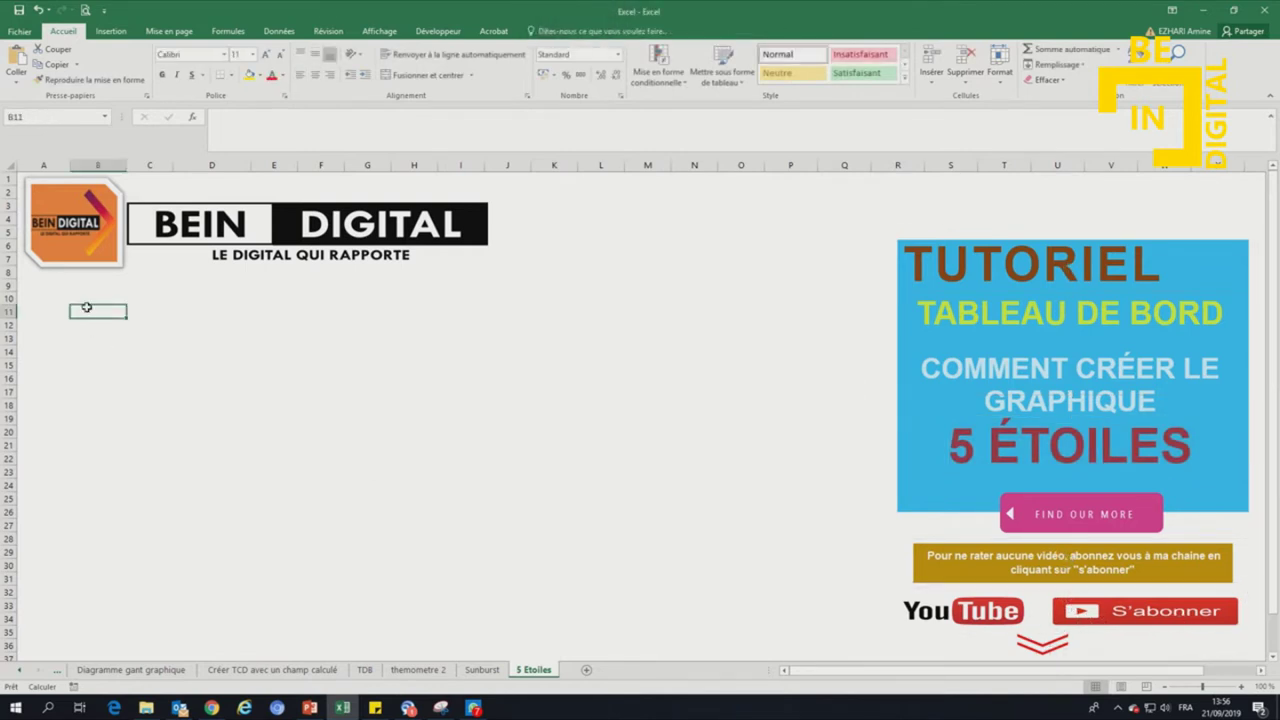
{"action": "type", "text": "Note (0-5"}
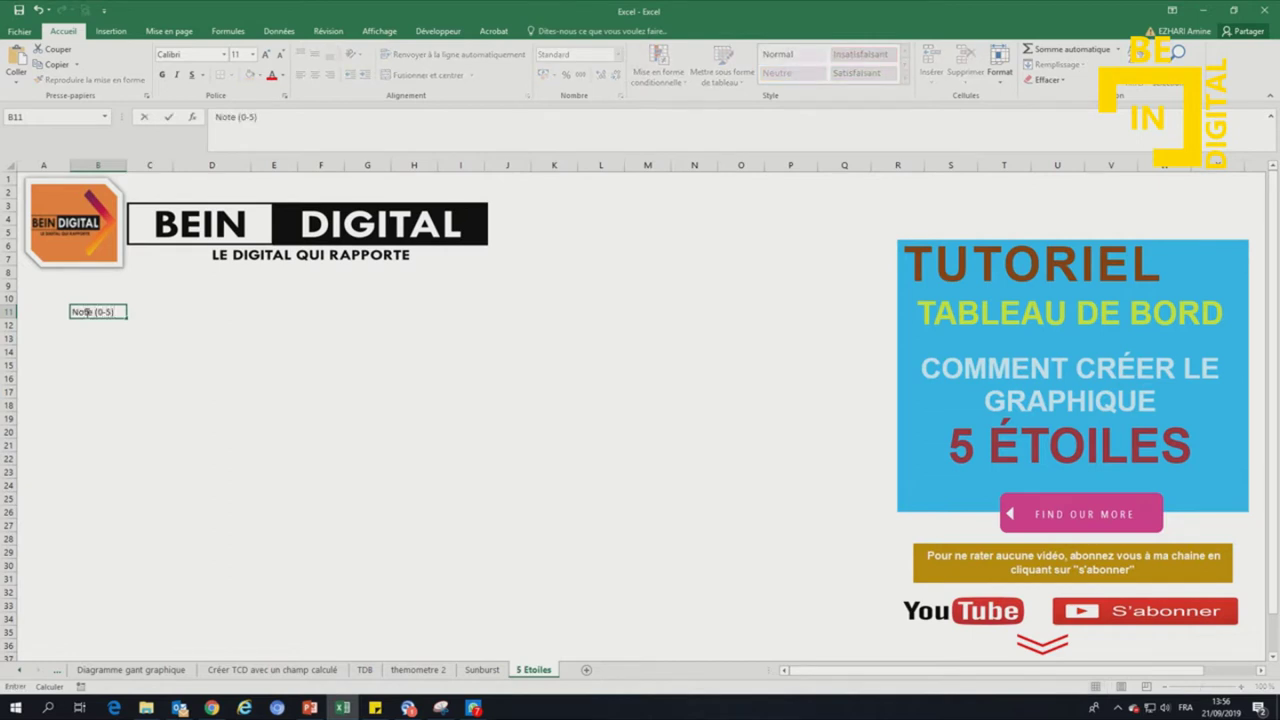
{"action": "key", "text": "Tab"}
{"action": "type", "text": "3"}
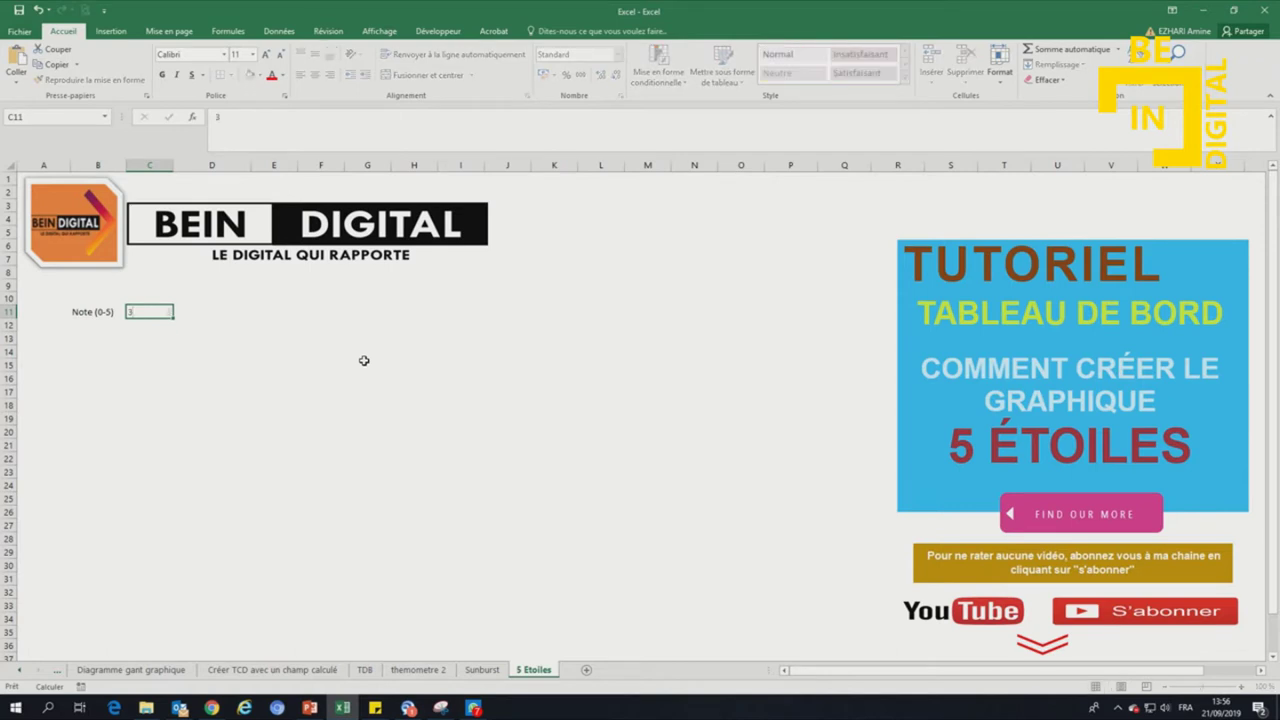
Put an outside border around B11:C11 and fill C11 with gold.
{"action": "left_click", "coordinate": [95, 311]}
{"action": "left_click_drag", "start_coordinate": [95, 311], "coordinate": [150, 311]}
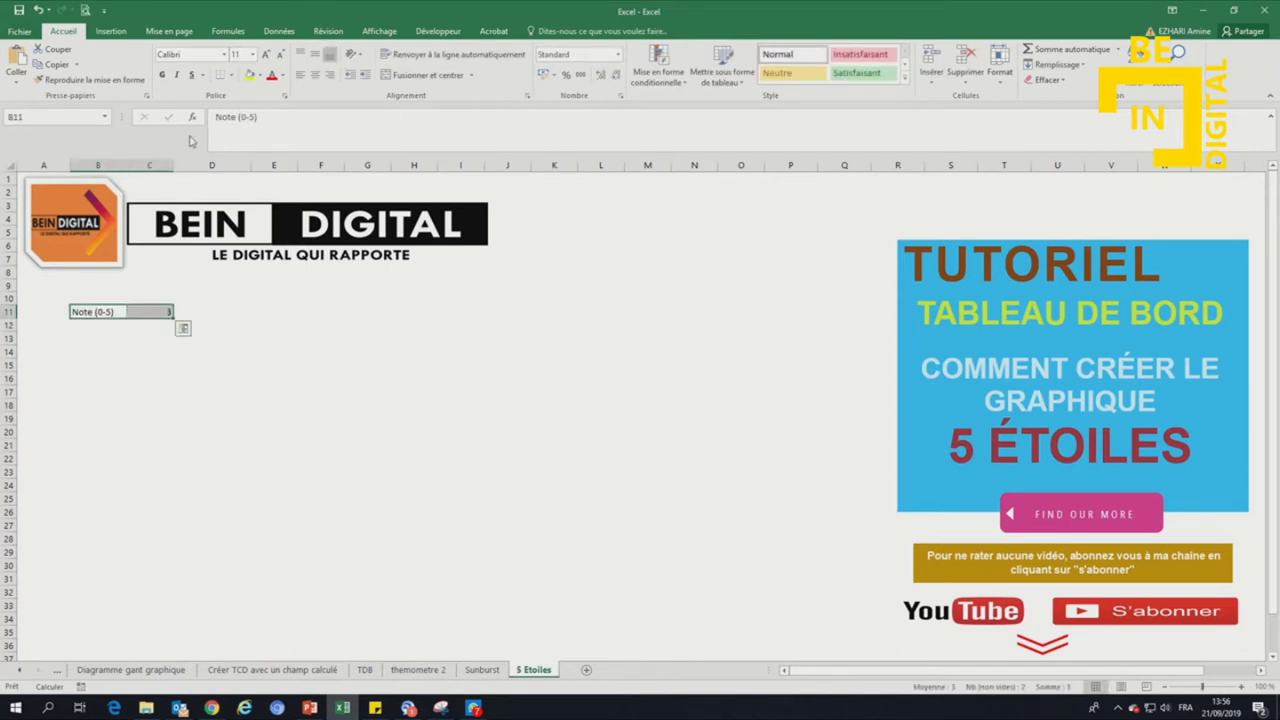
{"action": "left_click", "coordinate": [228, 79]}
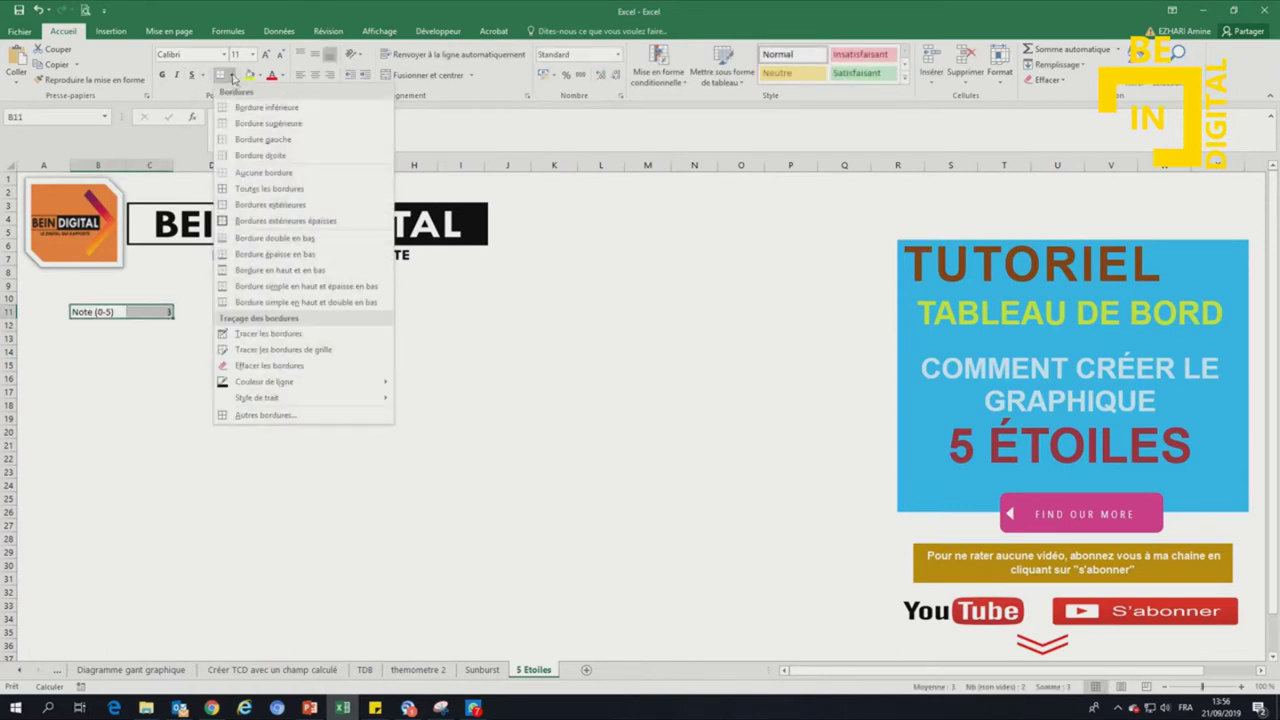
{"action": "left_click", "coordinate": [260, 203]}
{"action": "left_click", "coordinate": [150, 311]}
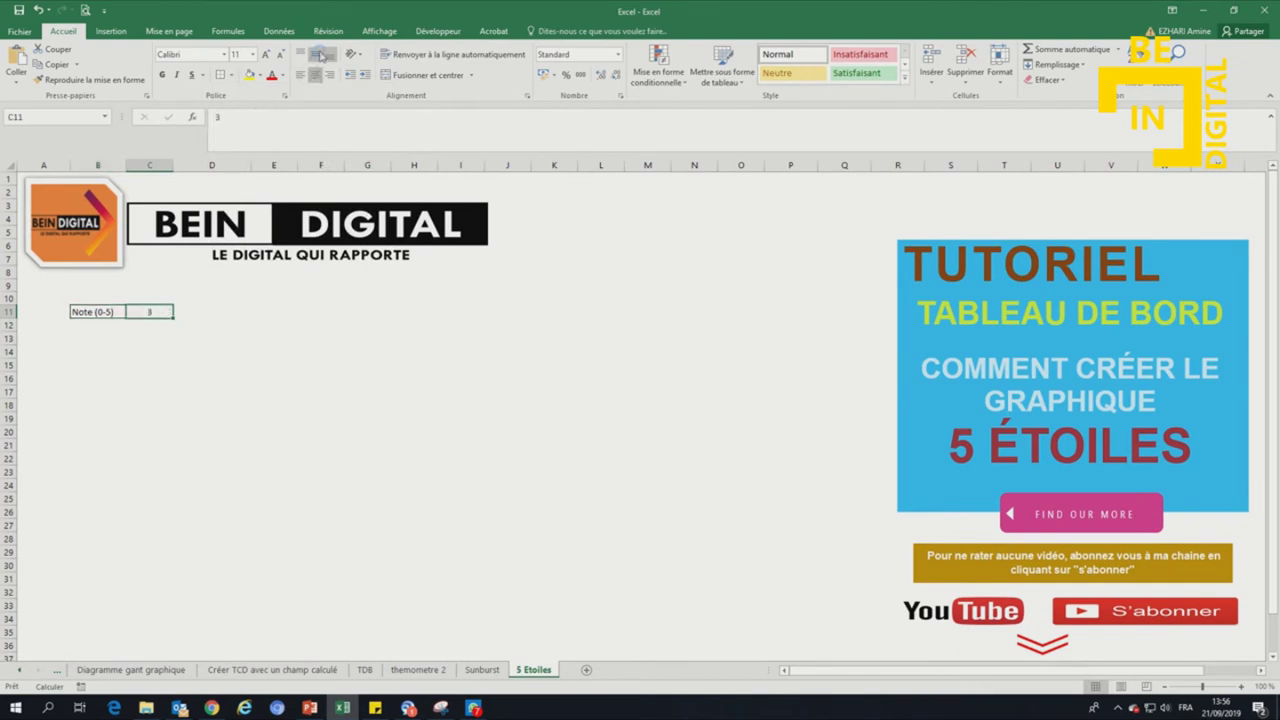
{"action": "left_click", "coordinate": [258, 79]}
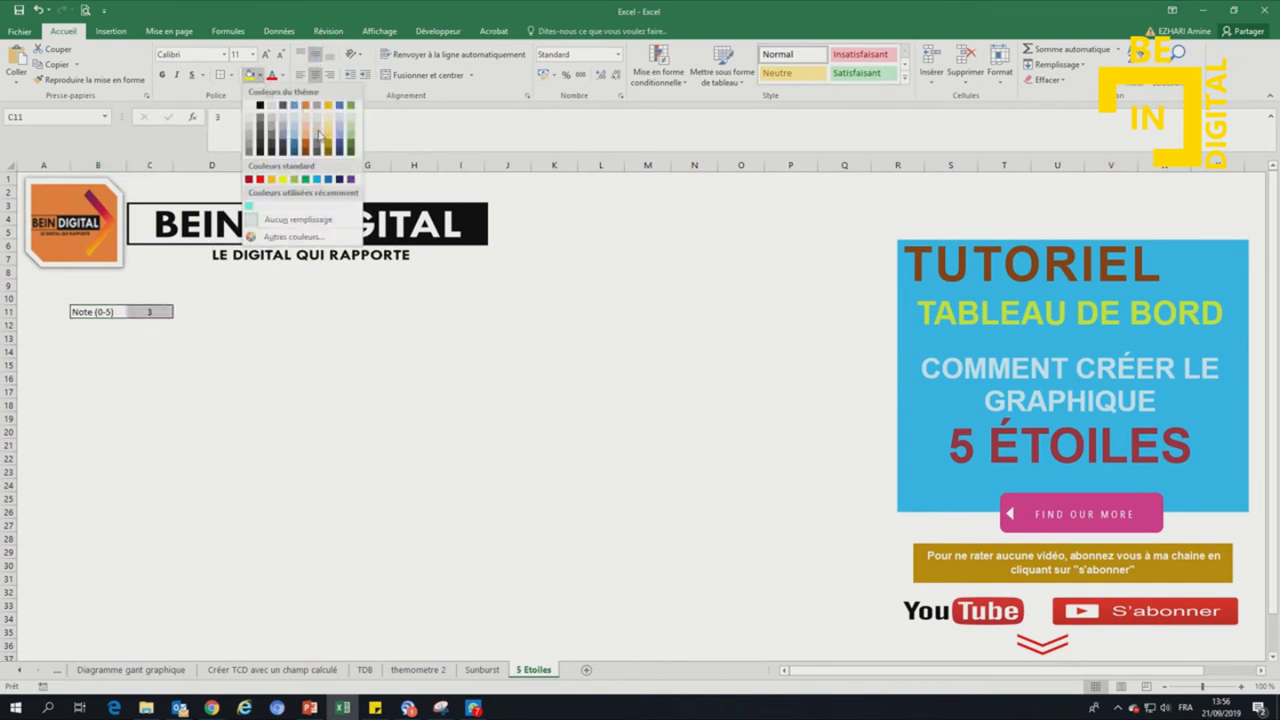
{"action": "left_click", "coordinate": [329, 141]}
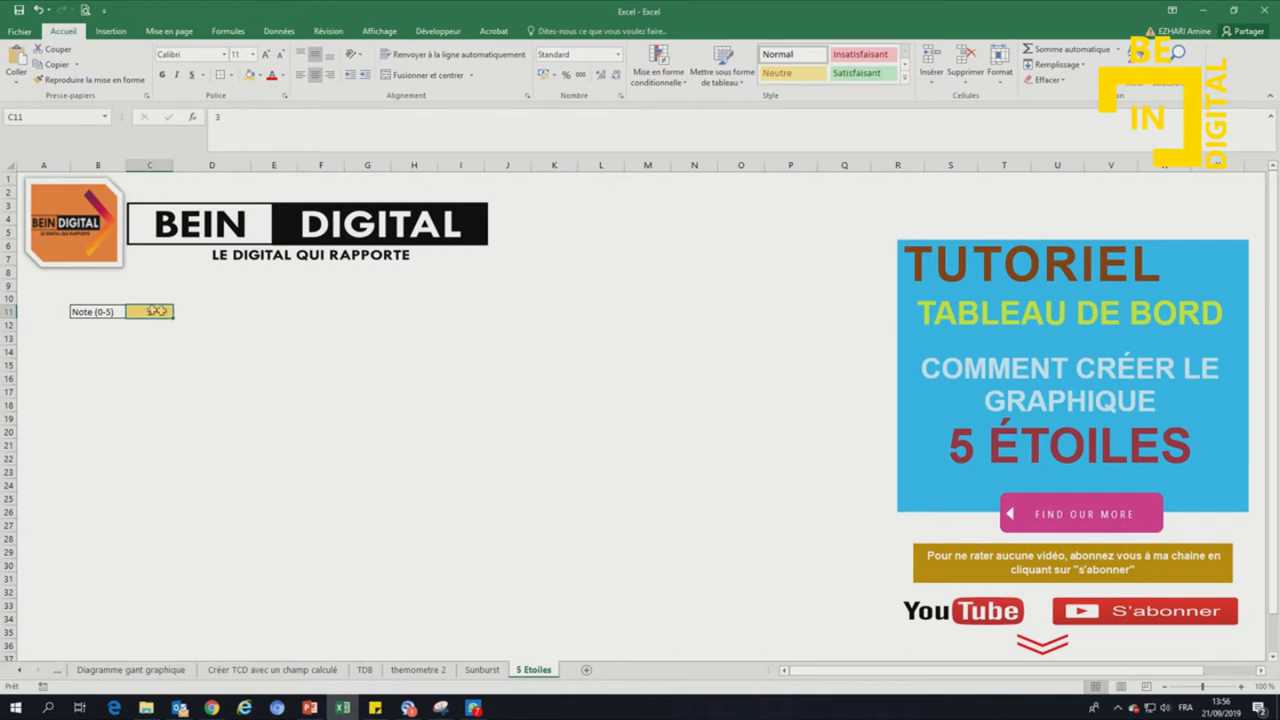
Widen column B and set both cells to Arial, centred and middle-aligned.
{"action": "left_click_drag", "start_coordinate": [126, 165], "coordinate": [156, 165]}
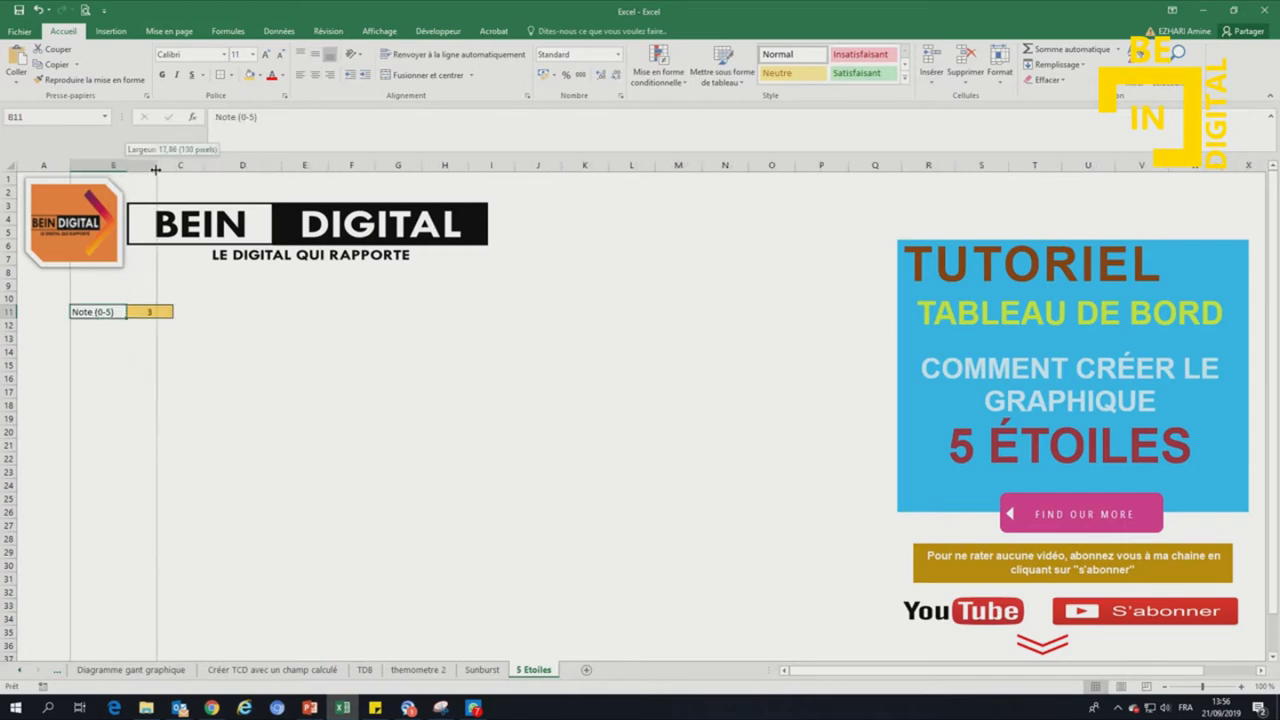
{"action": "left_click", "coordinate": [124, 350]}
{"action": "left_click_drag", "start_coordinate": [110, 314], "coordinate": [180, 312]}
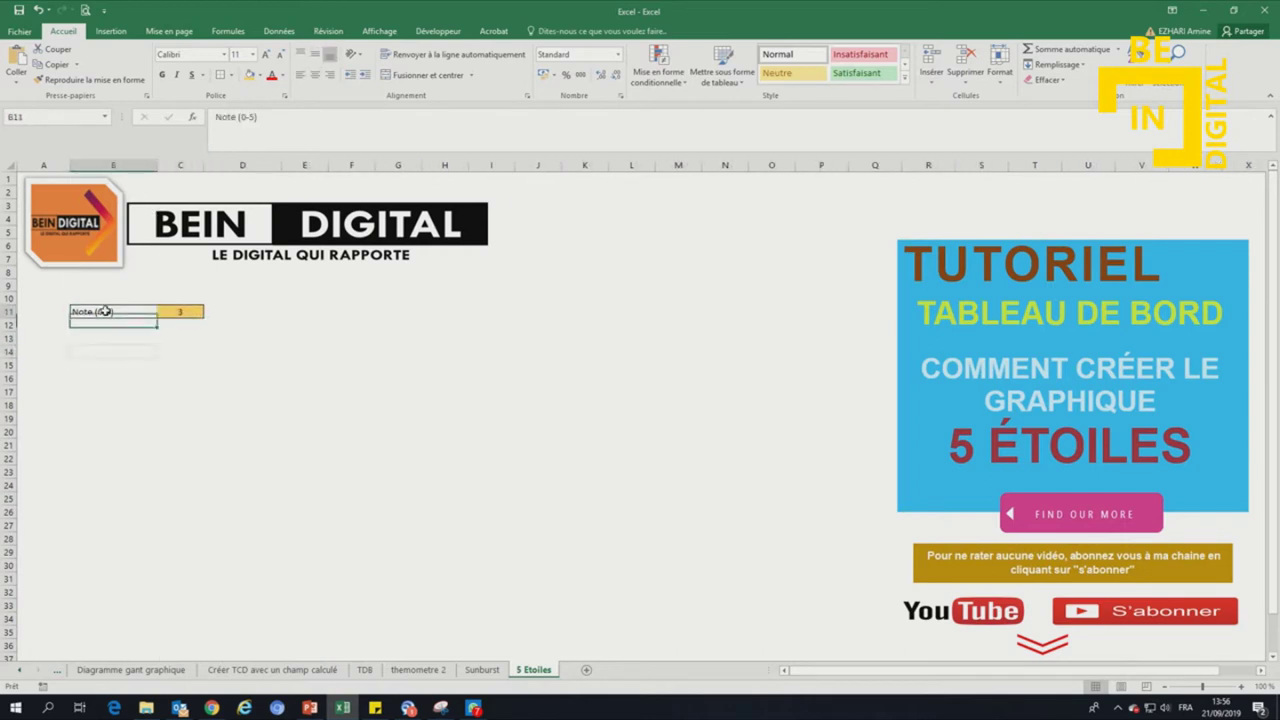
{"action": "left_click", "coordinate": [224, 54]}
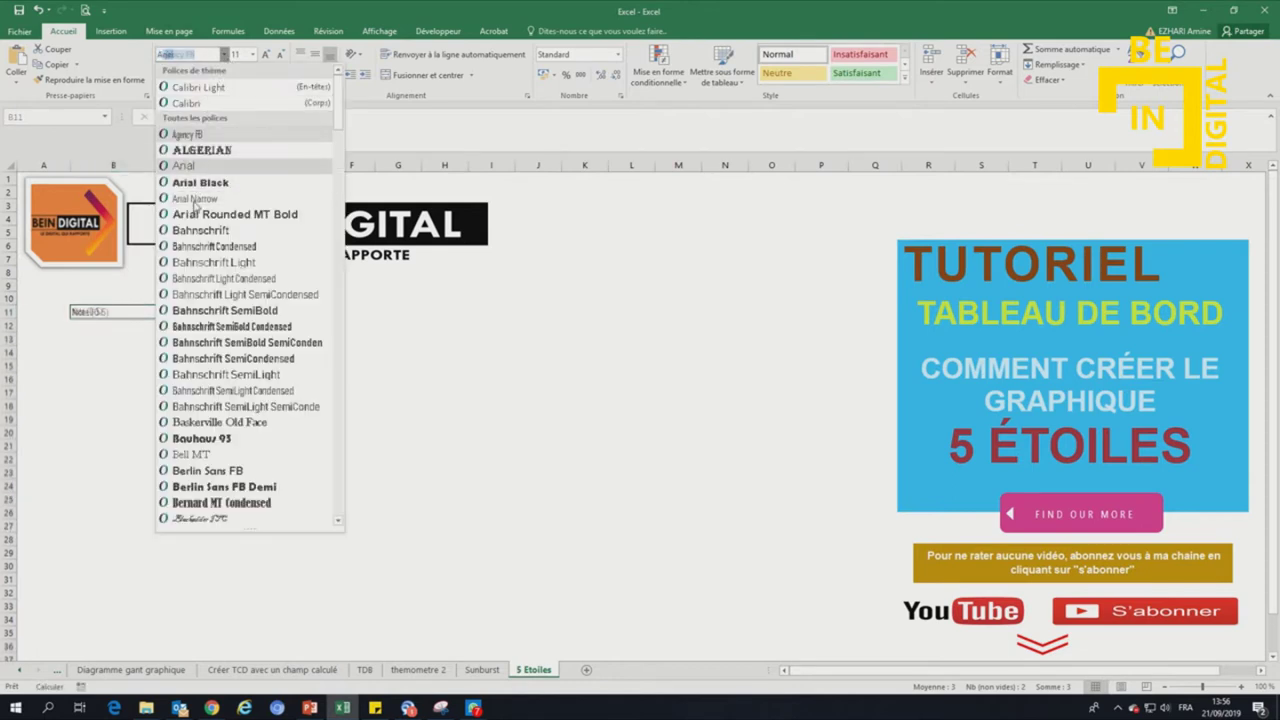
{"action": "left_click", "coordinate": [208, 166]}
{"action": "left_click", "coordinate": [315, 75]}
{"action": "left_click", "coordinate": [315, 54]}
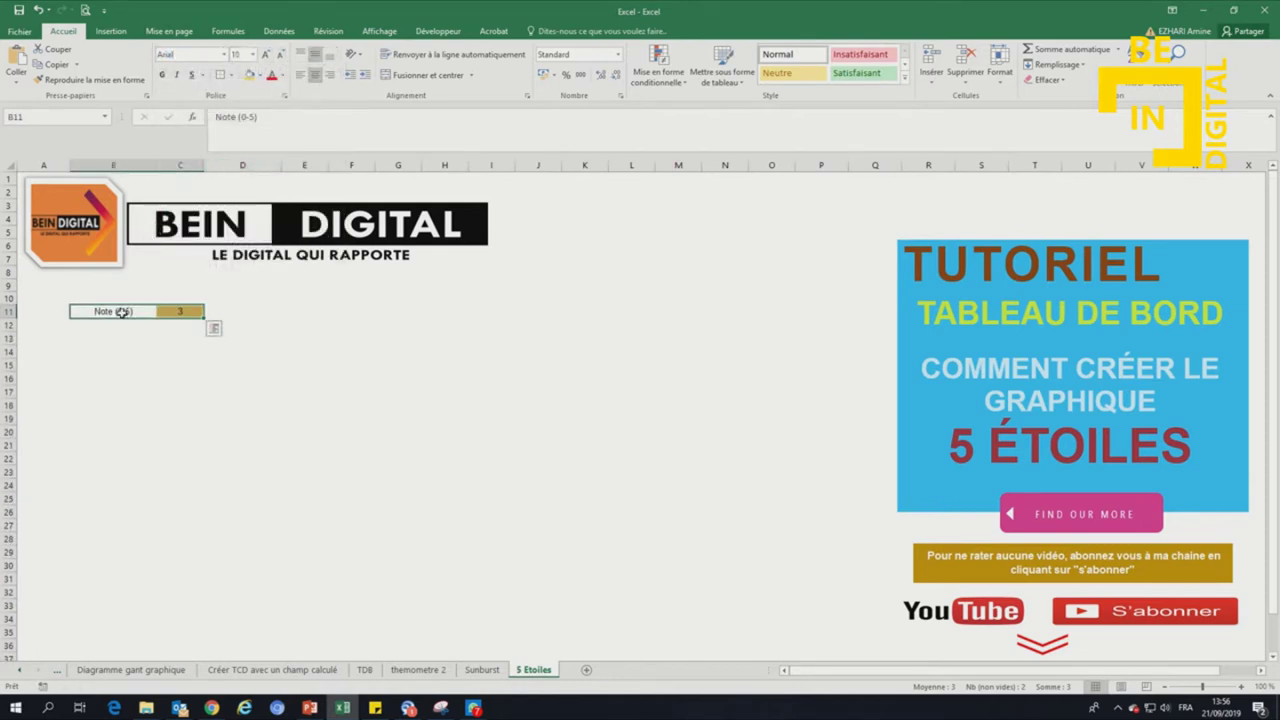
{"action": "left_click", "coordinate": [130, 377]}
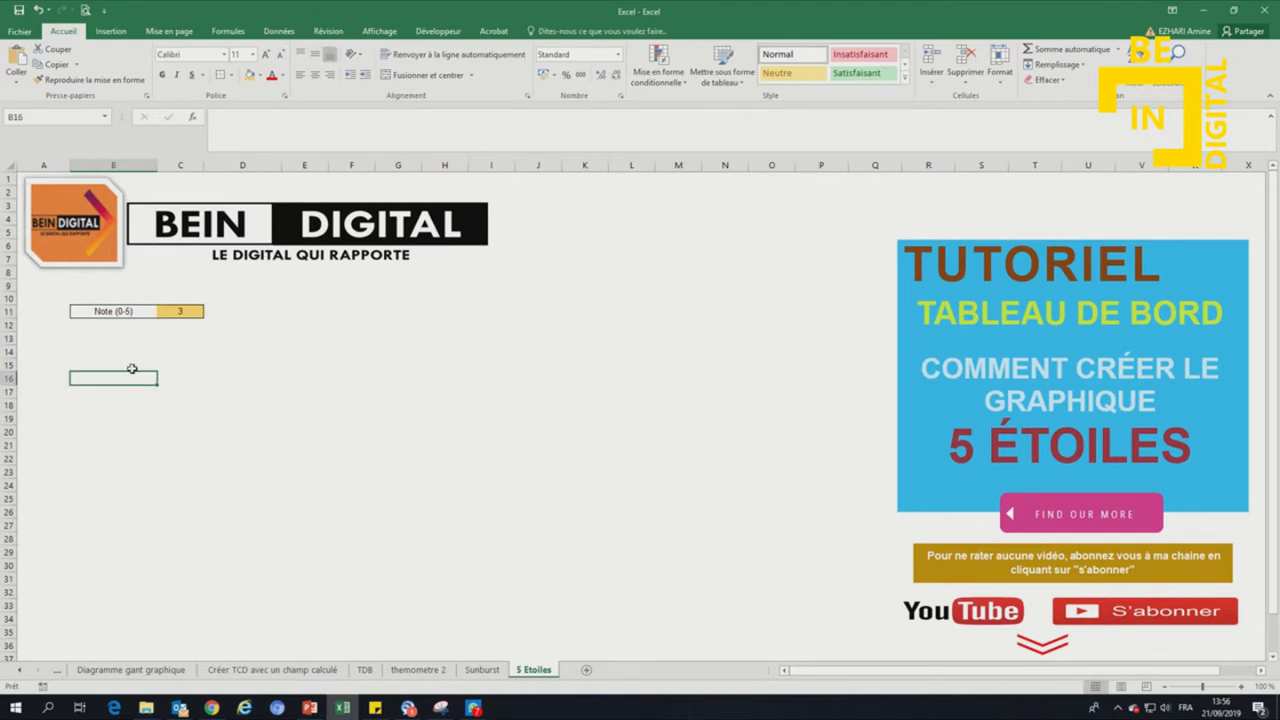
{"action": "left_click", "coordinate": [172, 312]}
Insert a 2D clustered bar chart of the rating and position it on the sheet.
{"action": "left_click", "coordinate": [112, 31]}
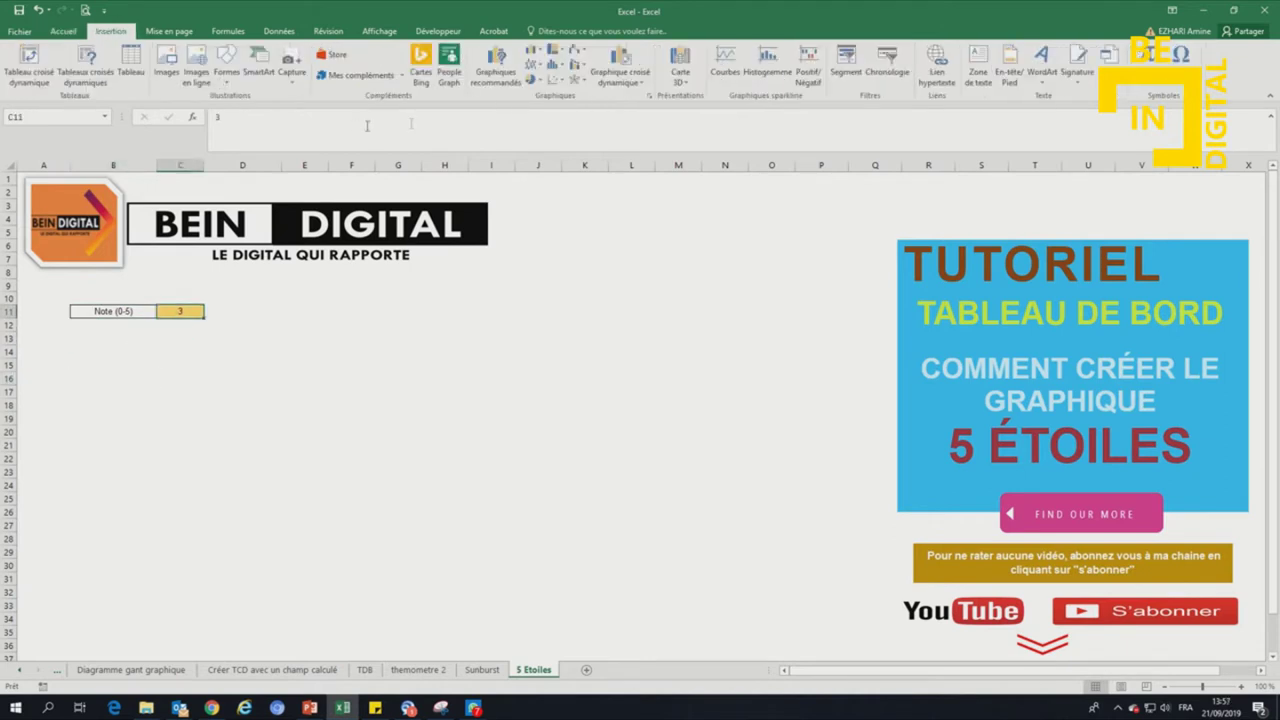
{"action": "left_click", "coordinate": [533, 50]}
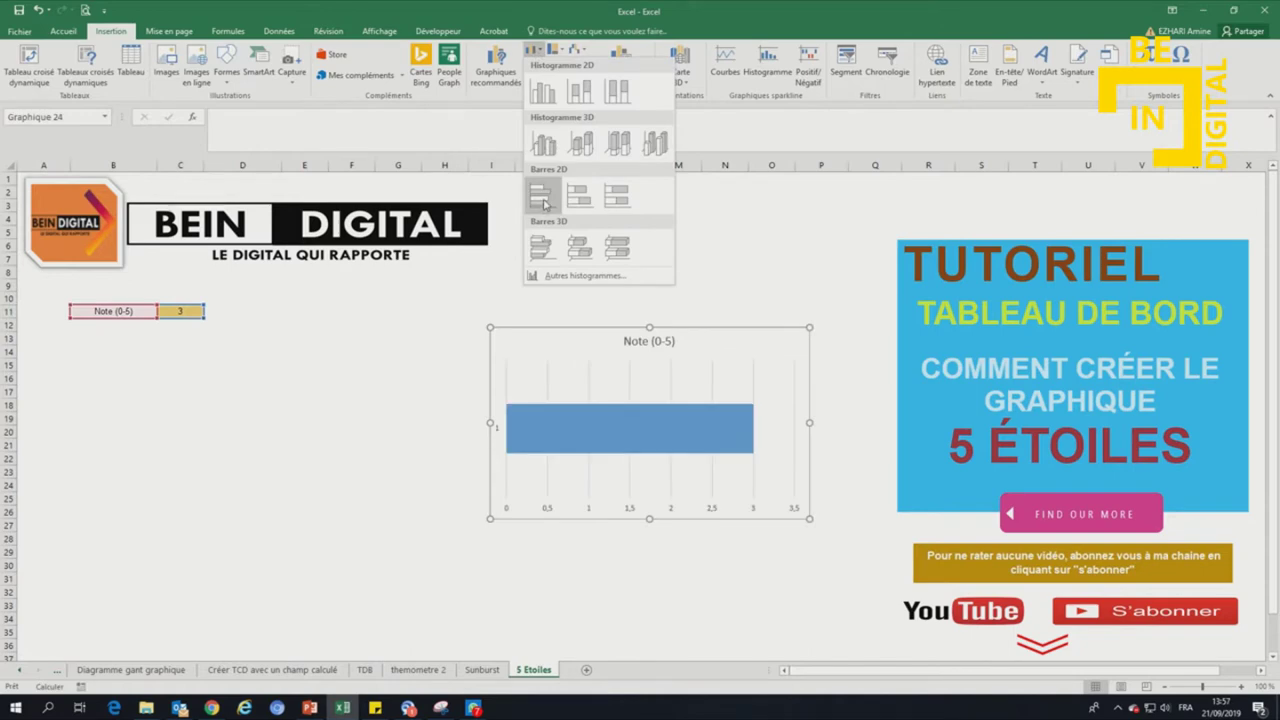
{"action": "left_click", "coordinate": [540, 195]}
{"action": "left_click_drag", "start_coordinate": [577, 330], "coordinate": [311, 380]}
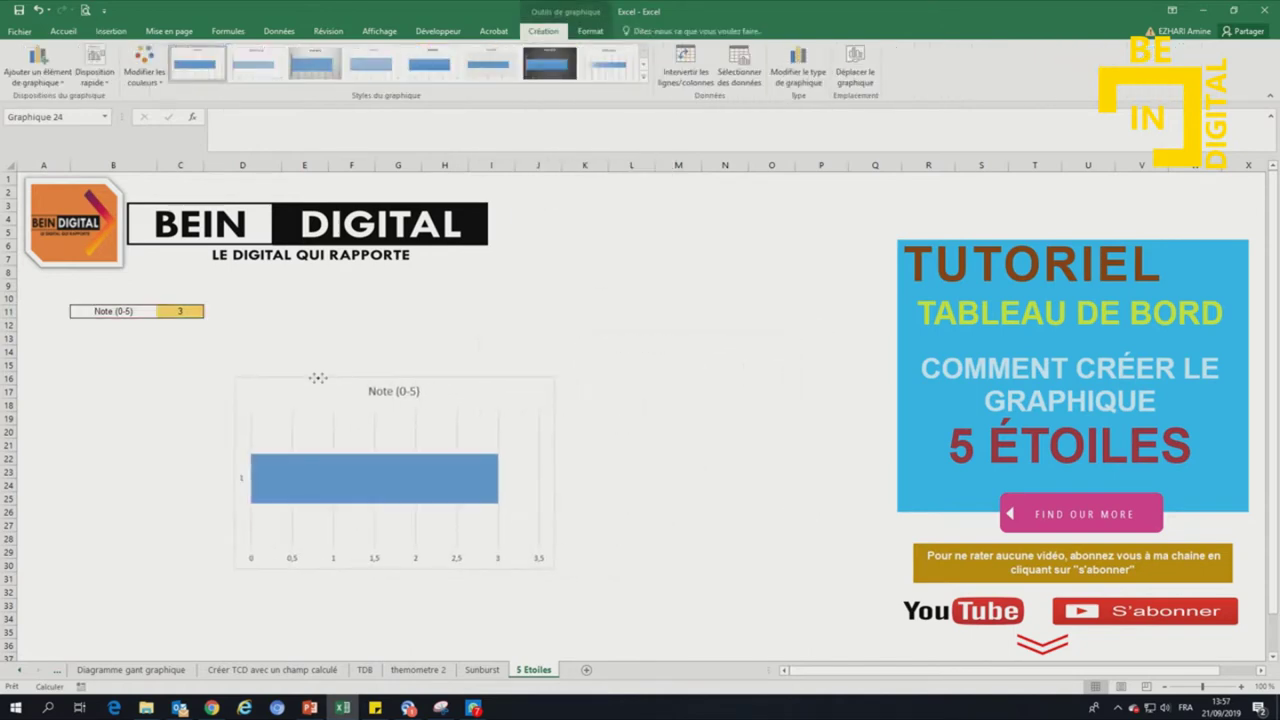
{"action": "left_click_drag", "start_coordinate": [544, 472], "coordinate": [600, 472]}
{"action": "left_click_drag", "start_coordinate": [444, 381], "coordinate": [413, 363]}
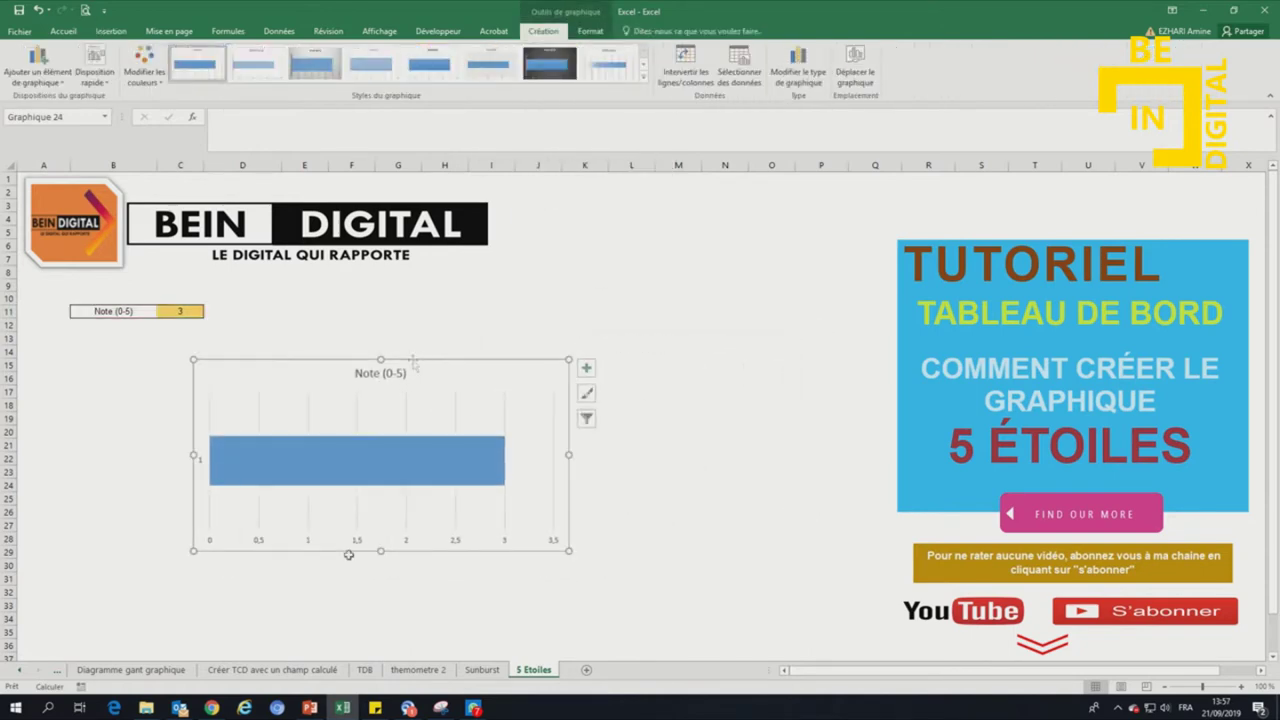
Fix the horizontal axis bounds at minimum 0 and maximum 5.
{"action": "right_click", "coordinate": [365, 542]}
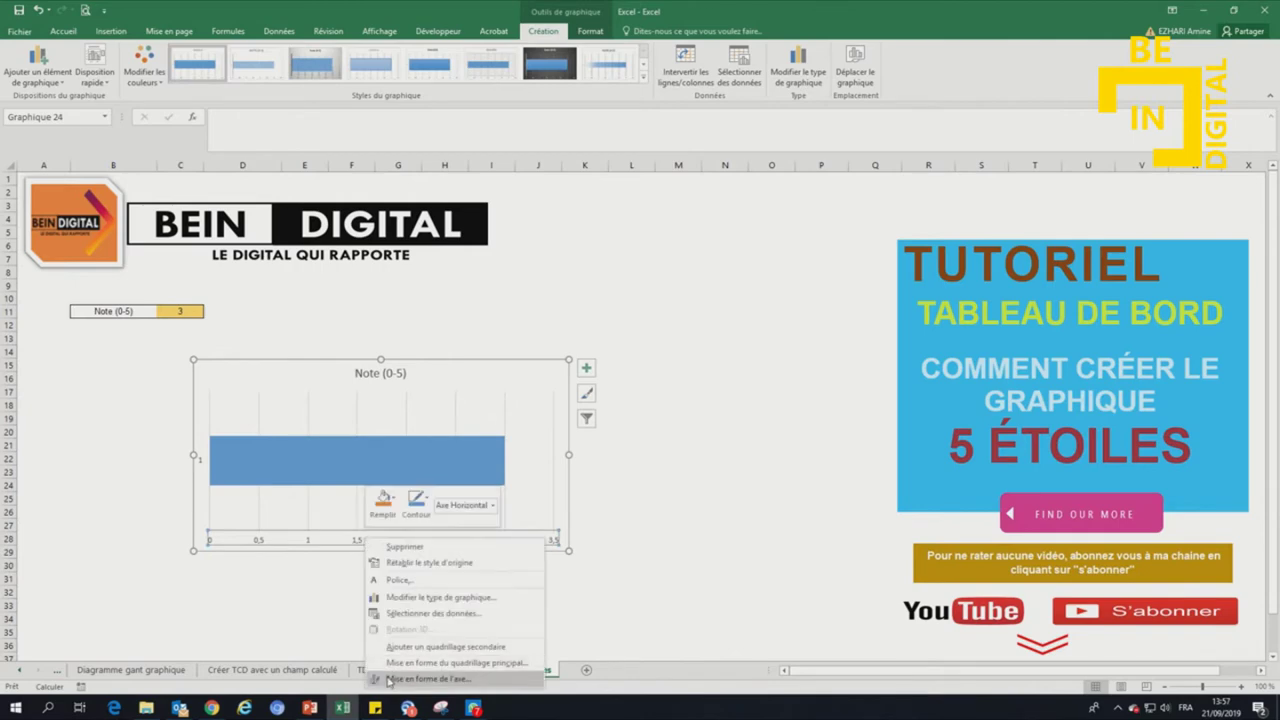
{"action": "left_click", "coordinate": [420, 675]}
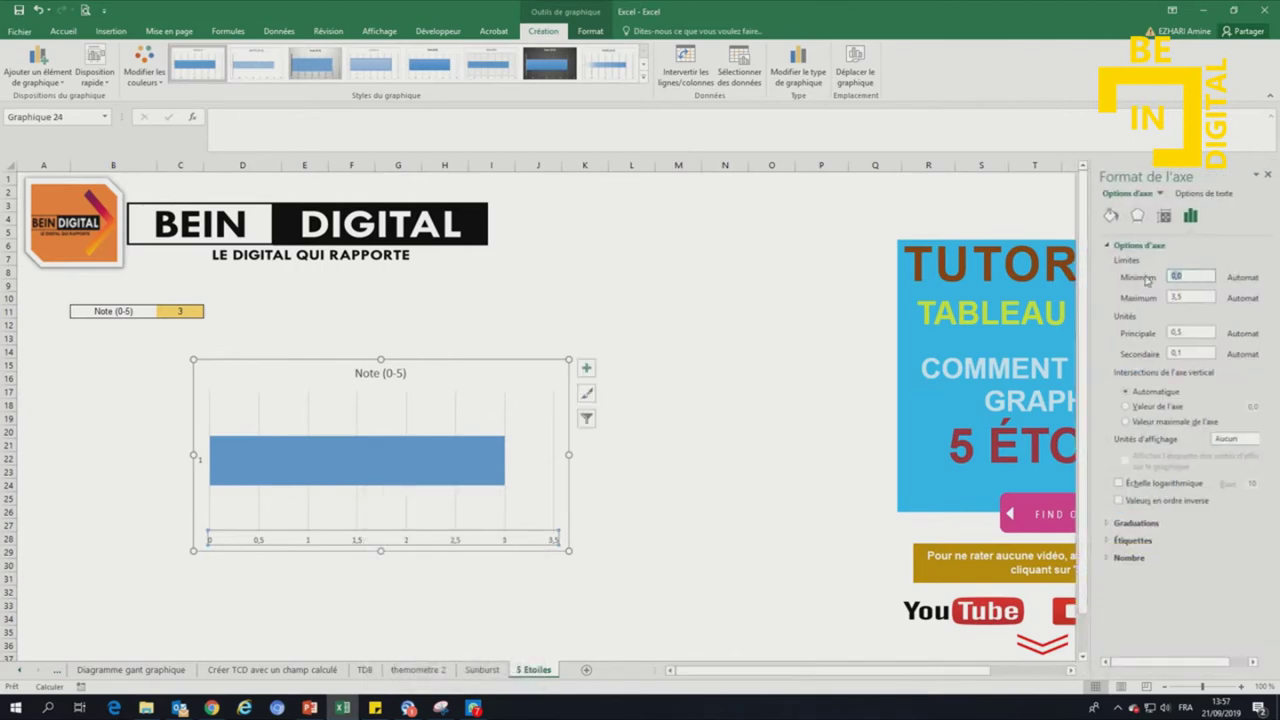
{"action": "type", "text": "0"}
{"action": "key", "text": "Tab"}
{"action": "left_click", "coordinate": [845, 348]}
{"action": "left_click", "coordinate": [1267, 174]}
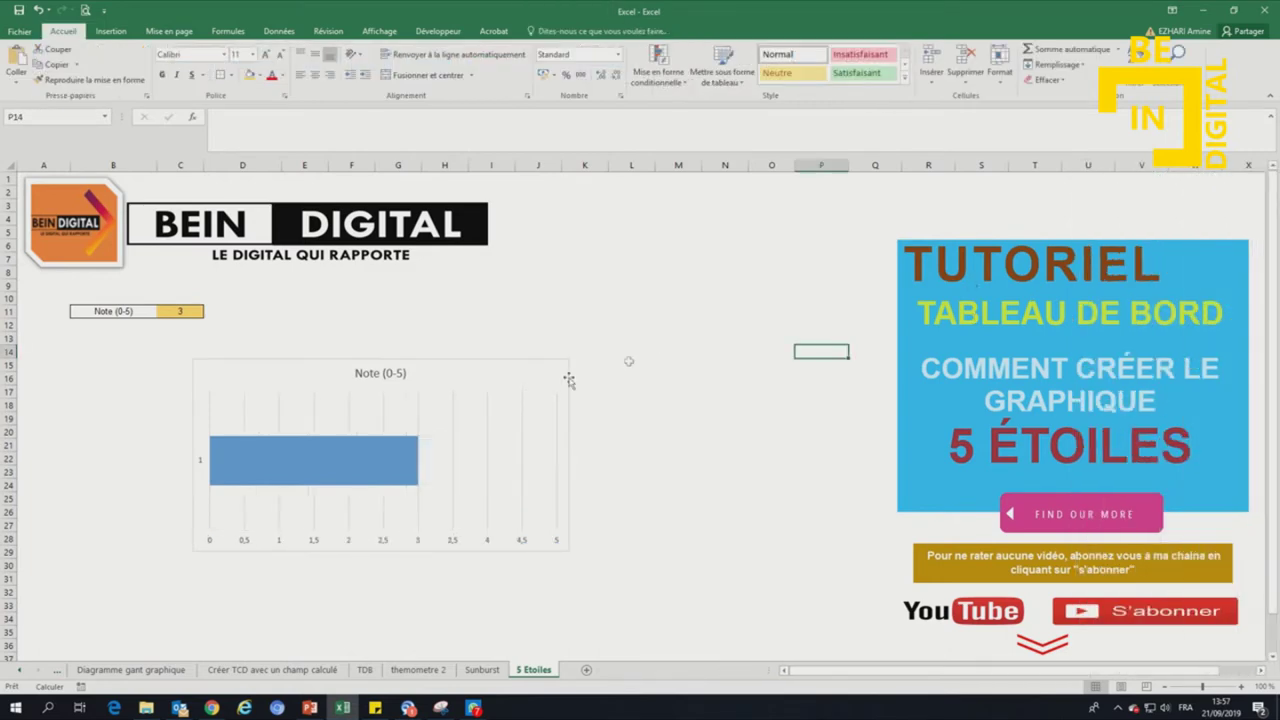
Delete the chart title, gridlines, and both horizontal and vertical axes.
{"action": "left_click", "coordinate": [625, 352]}
{"action": "left_click", "coordinate": [380, 374]}
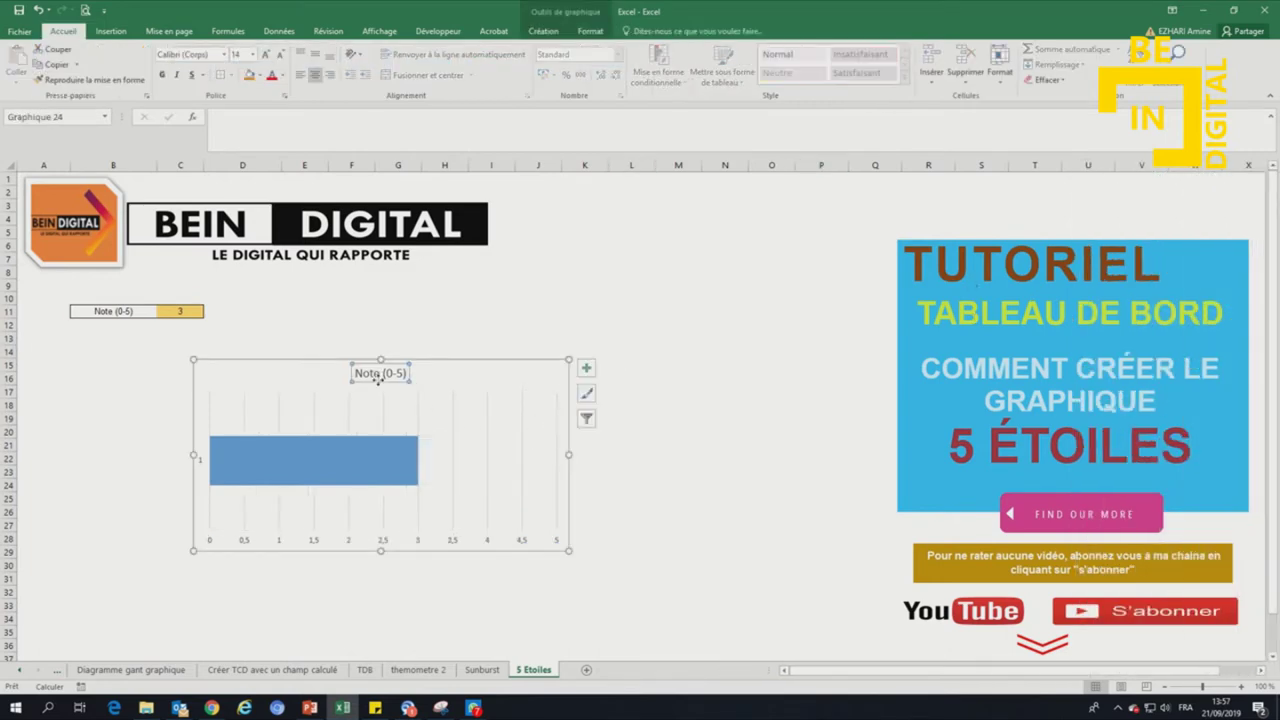
{"action": "key", "text": "Delete"}
{"action": "left_click", "coordinate": [418, 412]}
{"action": "key", "text": "Delete"}
{"action": "left_click", "coordinate": [420, 542]}
{"action": "key", "text": "Delete"}
{"action": "left_click", "coordinate": [202, 456]}
{"action": "key", "text": "Delete"}
Fill the bar series with gold.
{"action": "left_click", "coordinate": [289, 456]}
{"action": "left_click", "coordinate": [590, 31]}
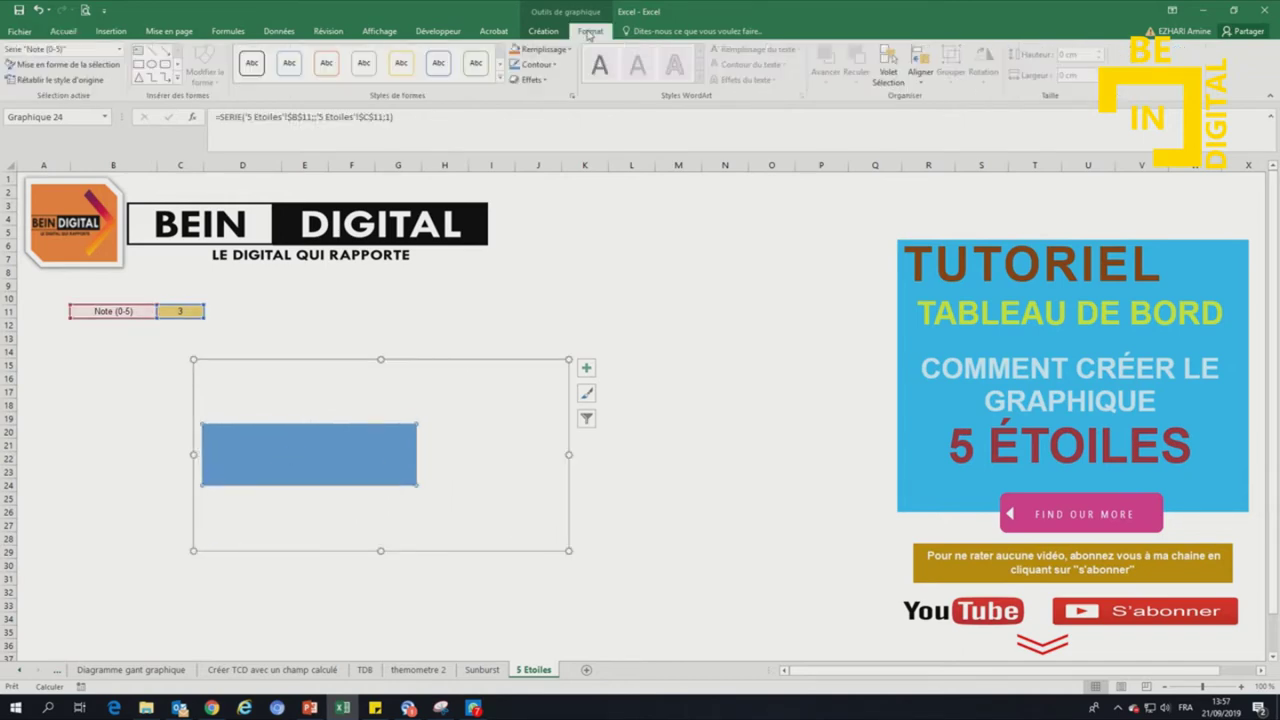
{"action": "left_click", "coordinate": [541, 49]}
{"action": "left_click", "coordinate": [596, 96]}
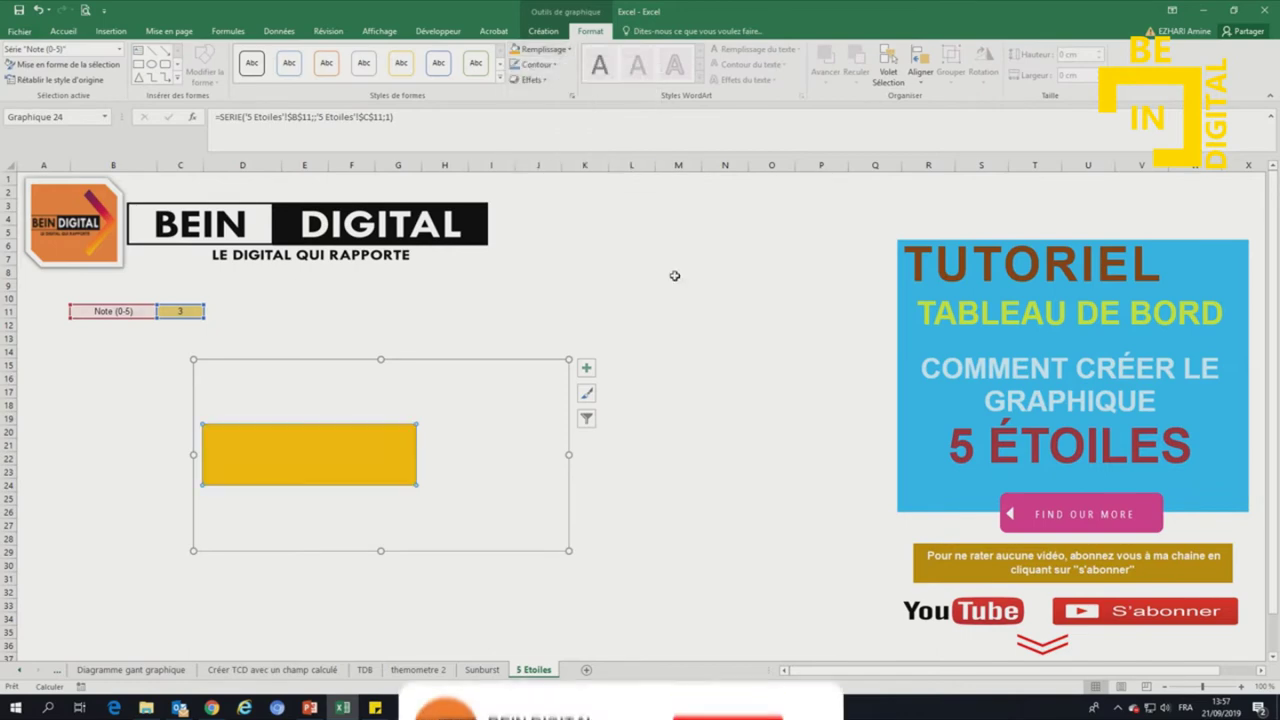
{"action": "left_click", "coordinate": [678, 272]}
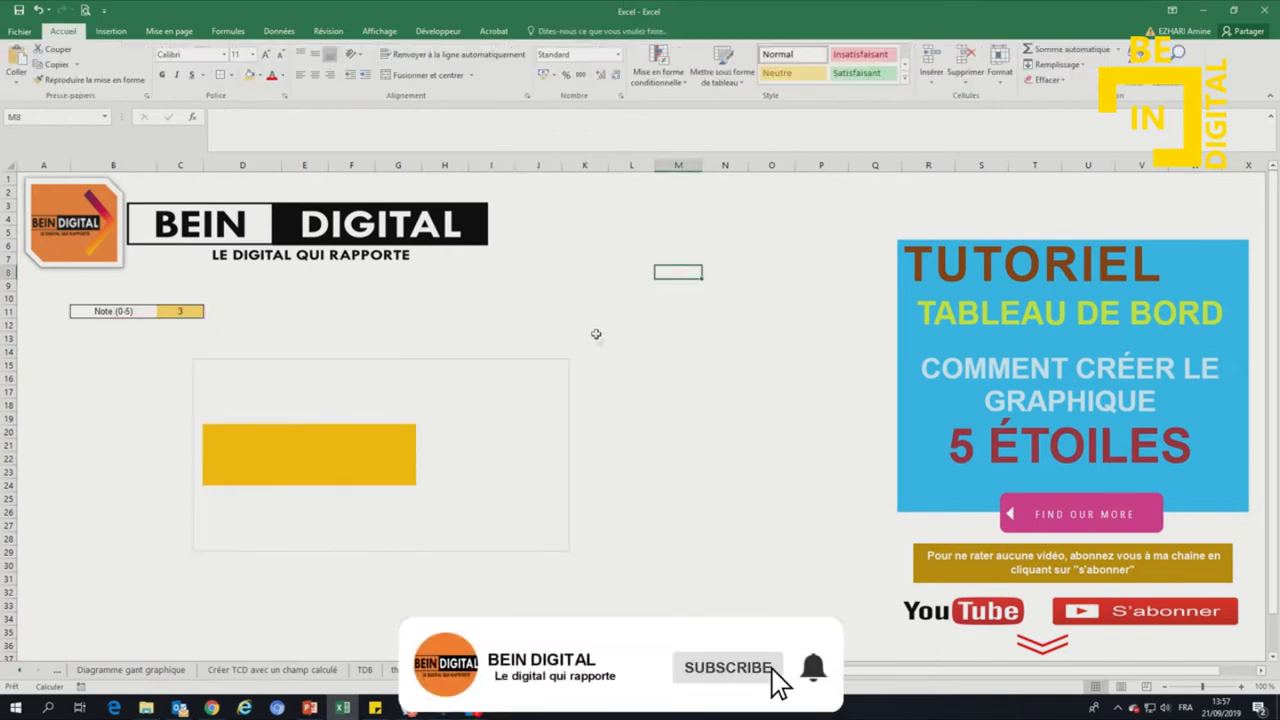
Set the bar series gap width to 0 %.
{"action": "left_click", "coordinate": [323, 450]}
{"action": "right_click", "coordinate": [323, 450]}
{"action": "left_click", "coordinate": [385, 570]}
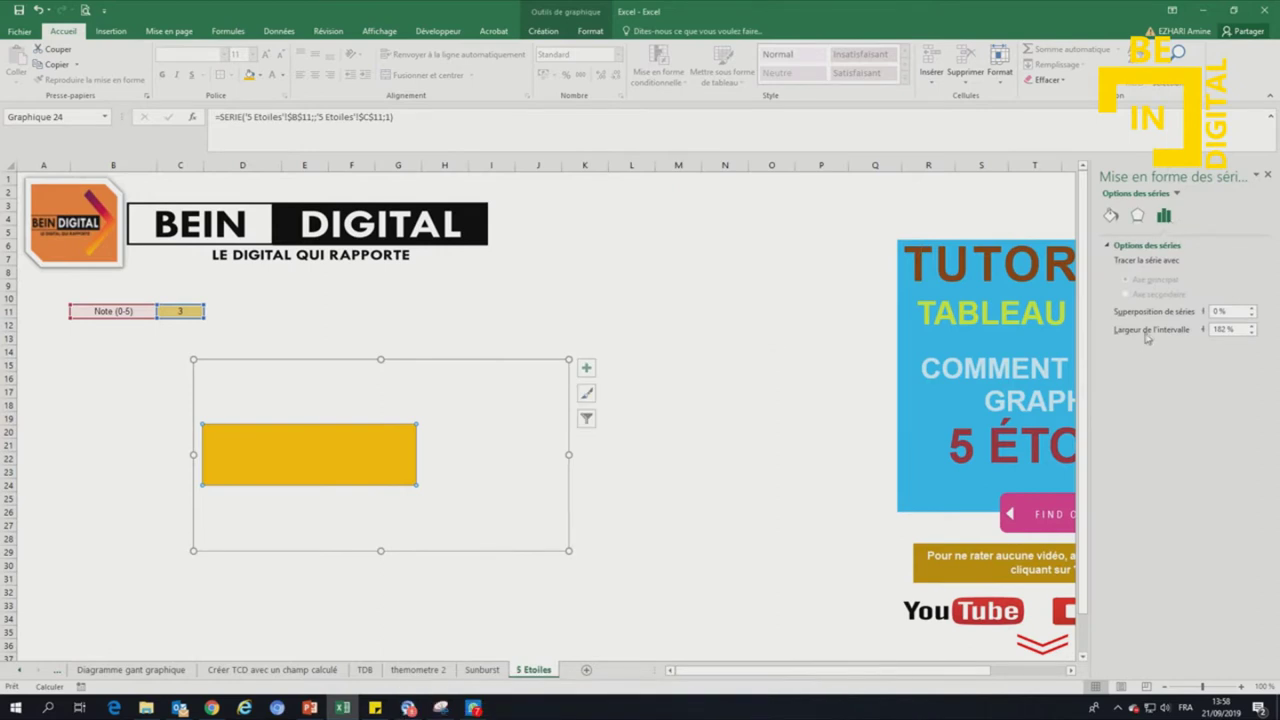
{"action": "type", "text": "0"}
{"action": "key", "text": "Return"}
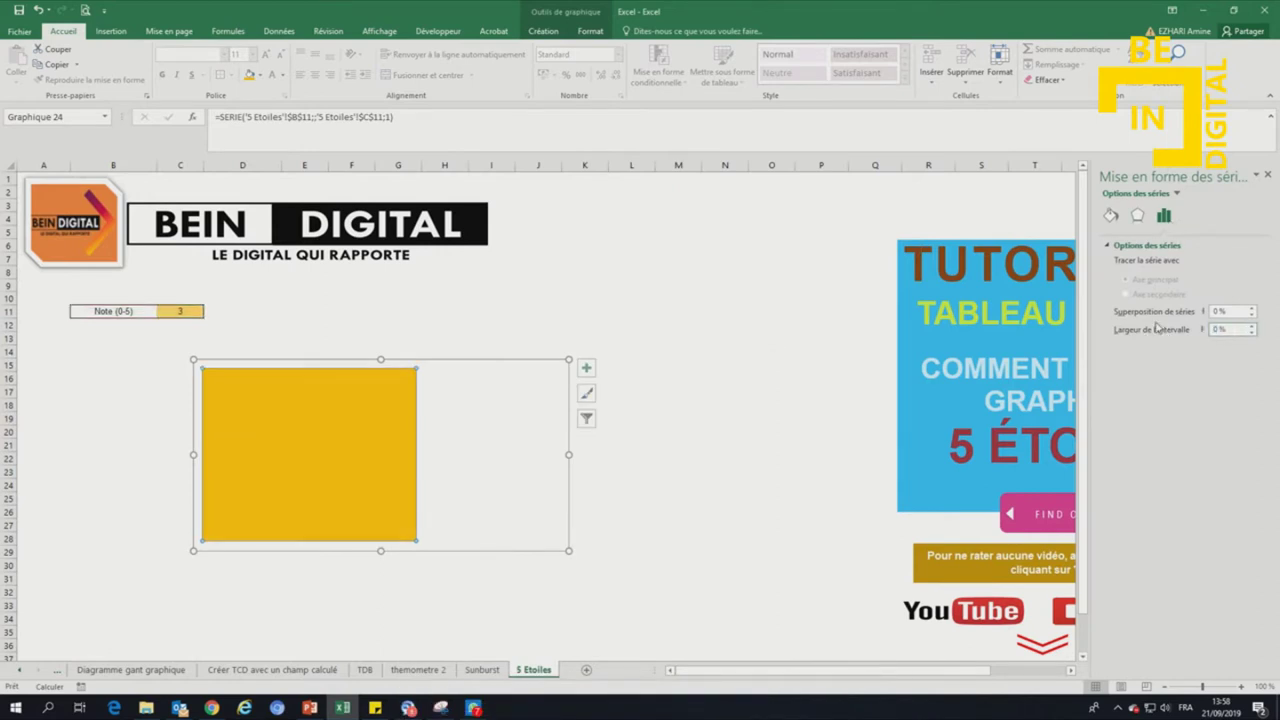
{"action": "left_click", "coordinate": [1268, 176]}
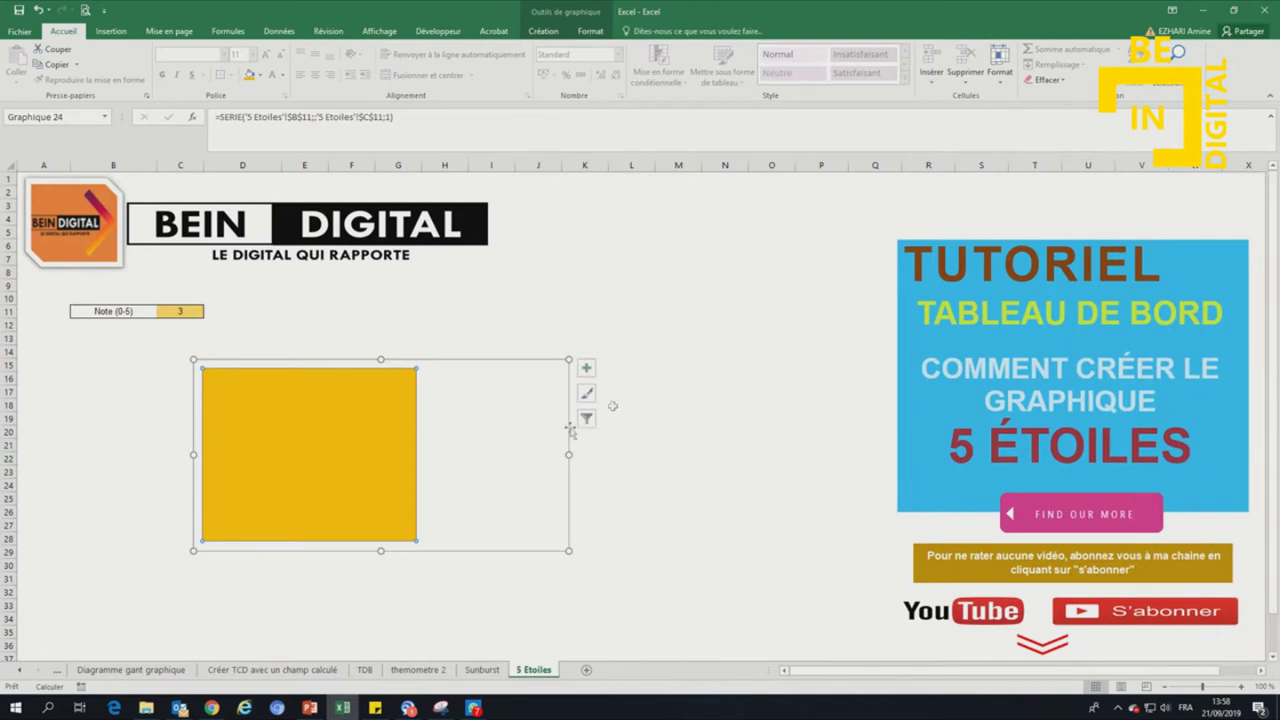
{"action": "left_click", "coordinate": [660, 422]}
Stretch the plot area to the chart's full height and left and right edges.
{"action": "left_click", "coordinate": [347, 416]}
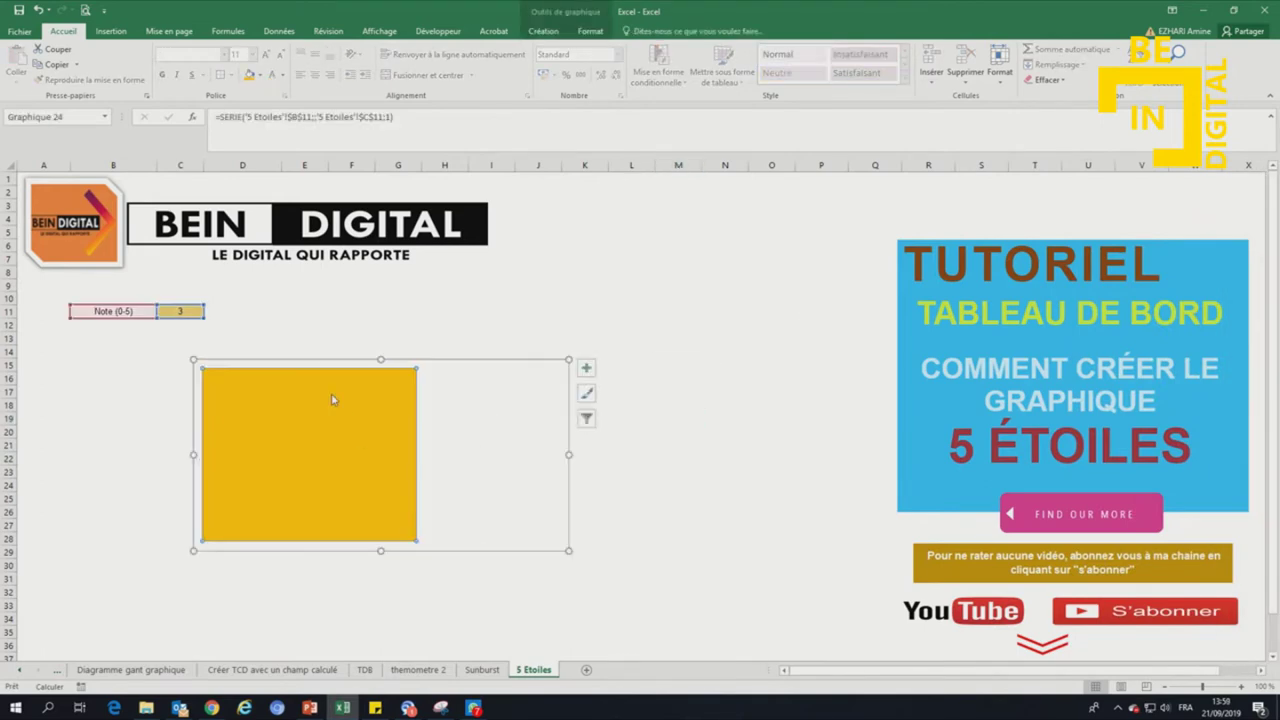
{"action": "left_click", "coordinate": [450, 452]}
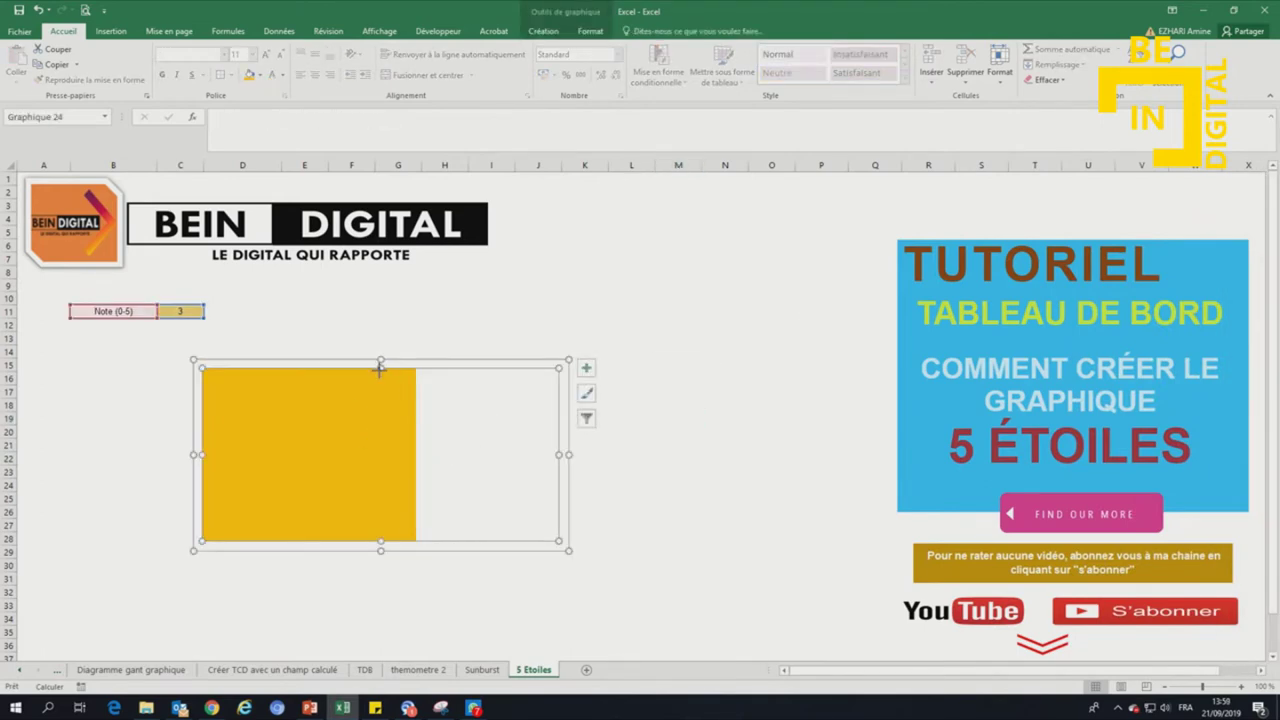
{"action": "left_click_drag", "start_coordinate": [380, 369], "coordinate": [380, 347]}
{"action": "left_click_drag", "start_coordinate": [564, 455], "coordinate": [568, 455]}
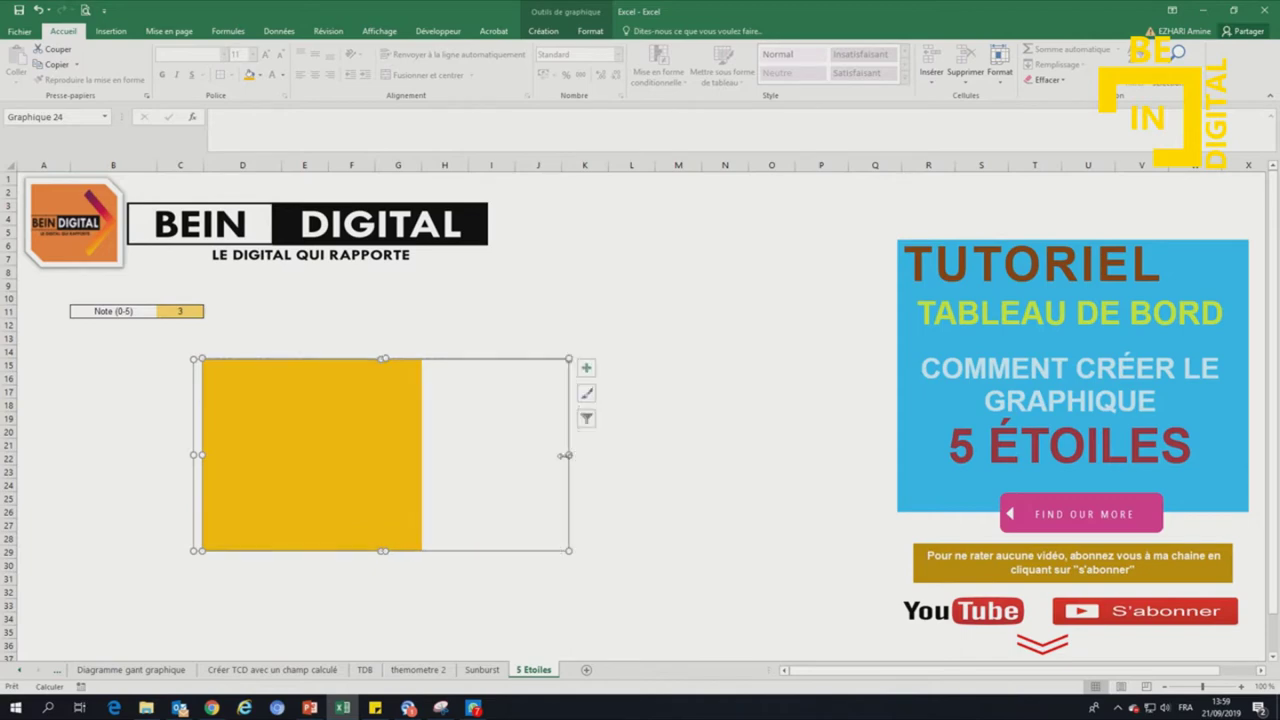
{"action": "left_click_drag", "start_coordinate": [199, 454], "coordinate": [192, 454]}
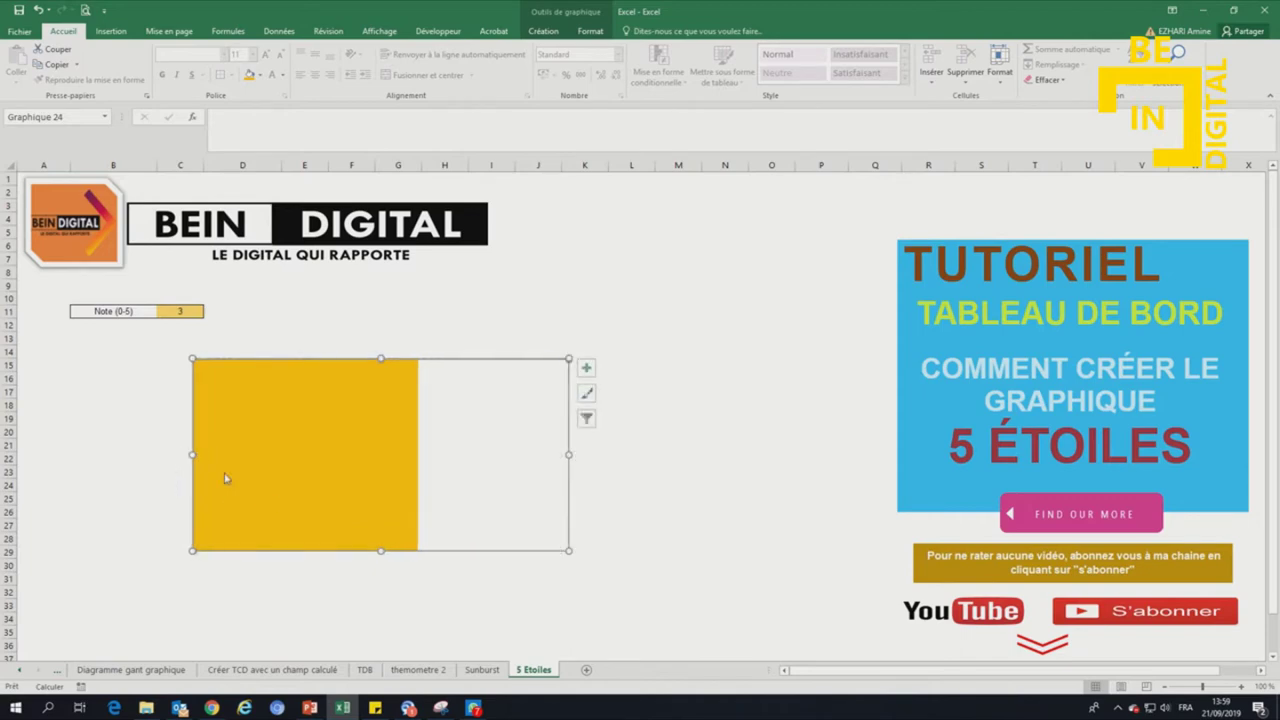
Move the chart under the Note (0-5) row and widen it slightly.
{"action": "left_click", "coordinate": [593, 459]}
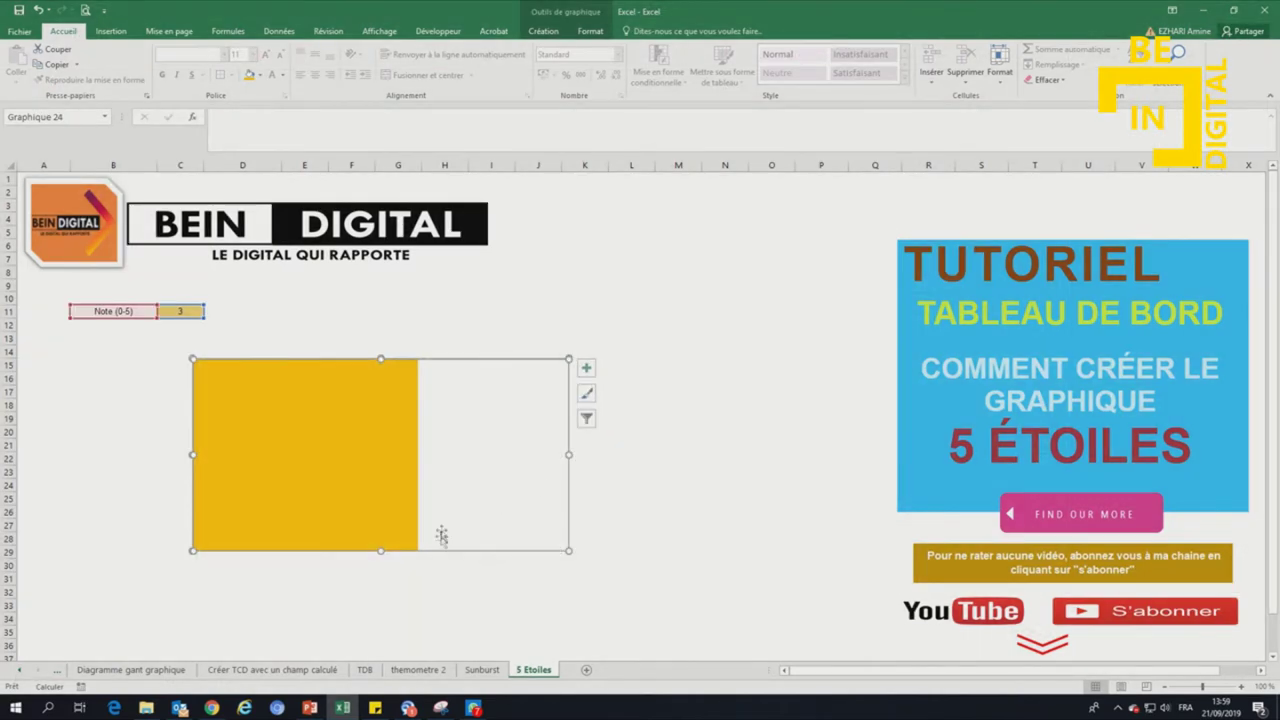
{"action": "mouse_move", "coordinate": [441, 553]}
{"action": "left_mouse_down"}
{"action": "mouse_move", "coordinate": [634, 568]}
{"action": "mouse_move", "coordinate": [477, 531]}
{"action": "mouse_move", "coordinate": [312, 535]}
{"action": "mouse_move", "coordinate": [337, 563]}
{"action": "mouse_move", "coordinate": [363, 565]}
{"action": "mouse_move", "coordinate": [257, 492]}
{"action": "mouse_move", "coordinate": [260, 425]}
{"action": "left_mouse_up"}
{"action": "left_click_drag", "start_coordinate": [446, 388], "coordinate": [467, 388]}
{"action": "left_click", "coordinate": [567, 406]}
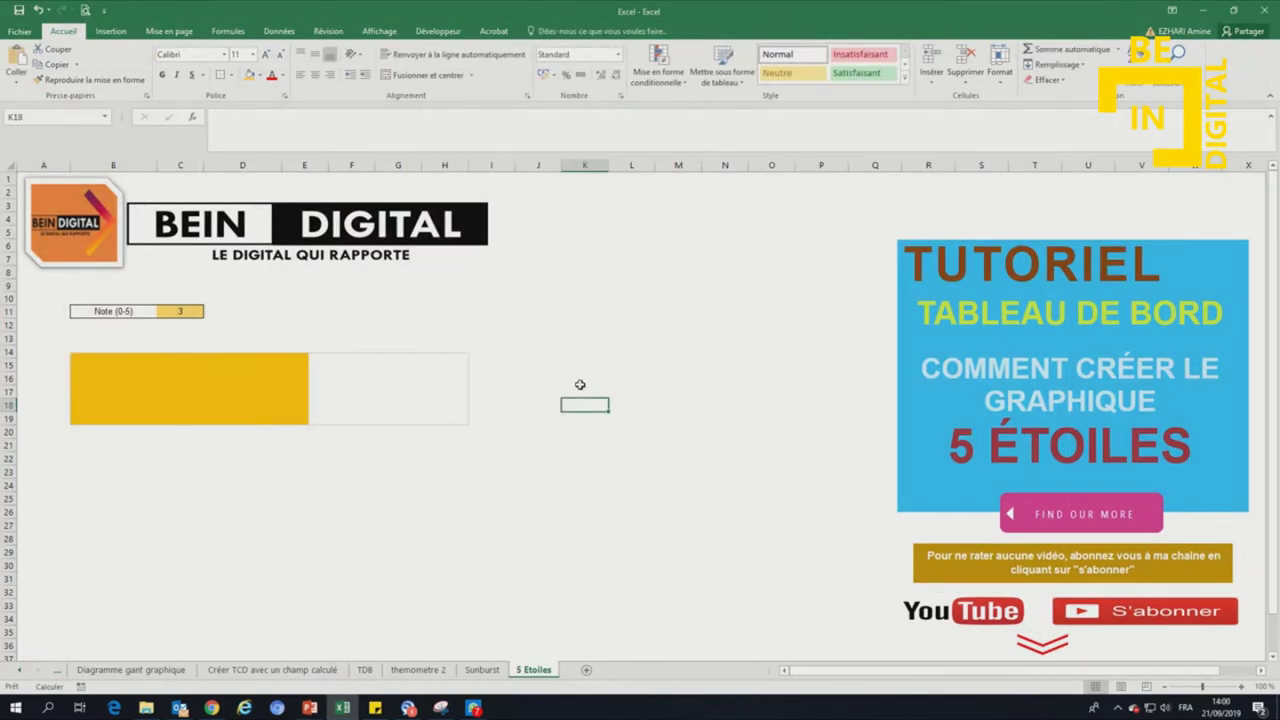
{"action": "left_click", "coordinate": [545, 393]}
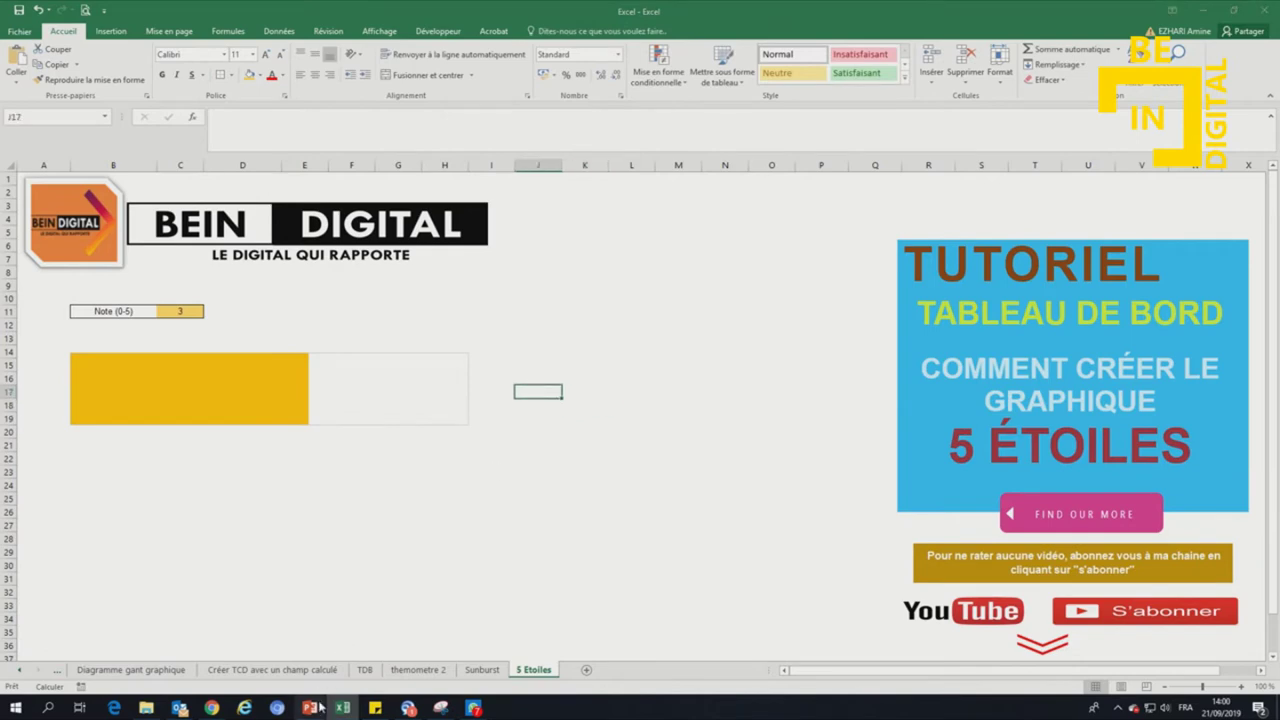
{"action": "left_click", "coordinate": [319, 706]}
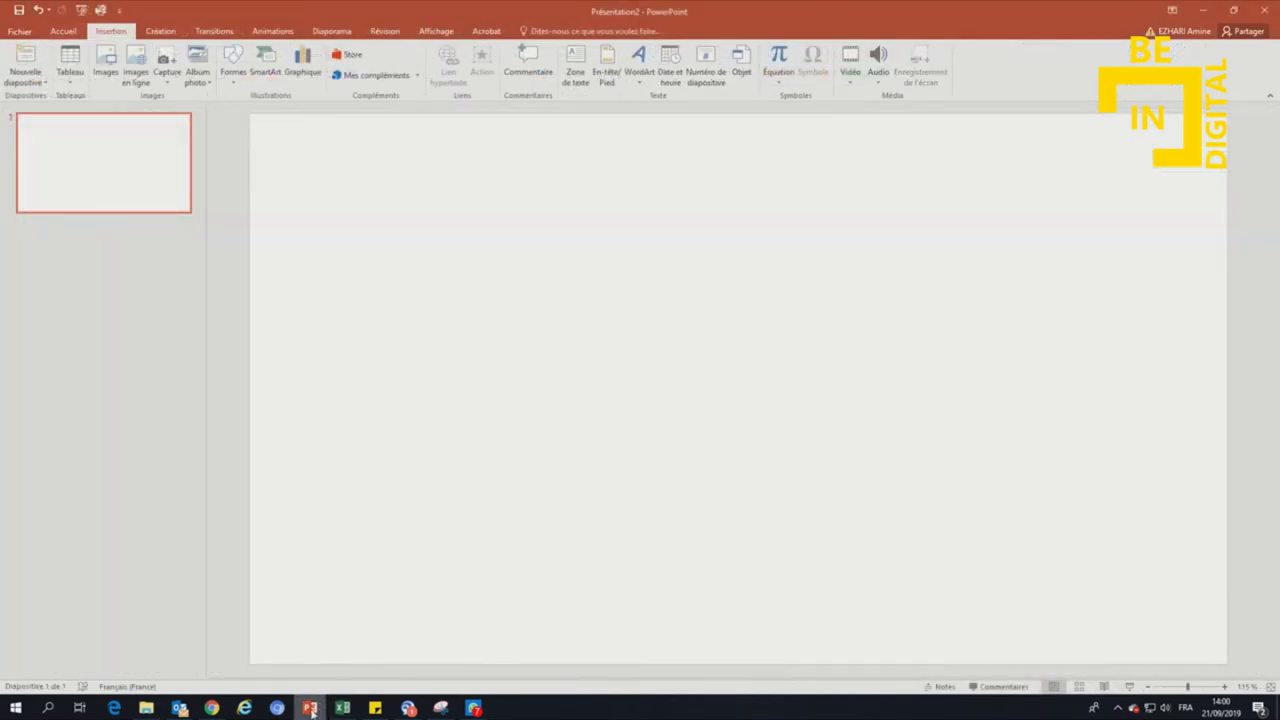
Start a new blank PowerPoint presentation and delete its title and subtitle placeholders.
{"action": "right_click", "coordinate": [312, 711]}
{"action": "left_click", "coordinate": [290, 634]}
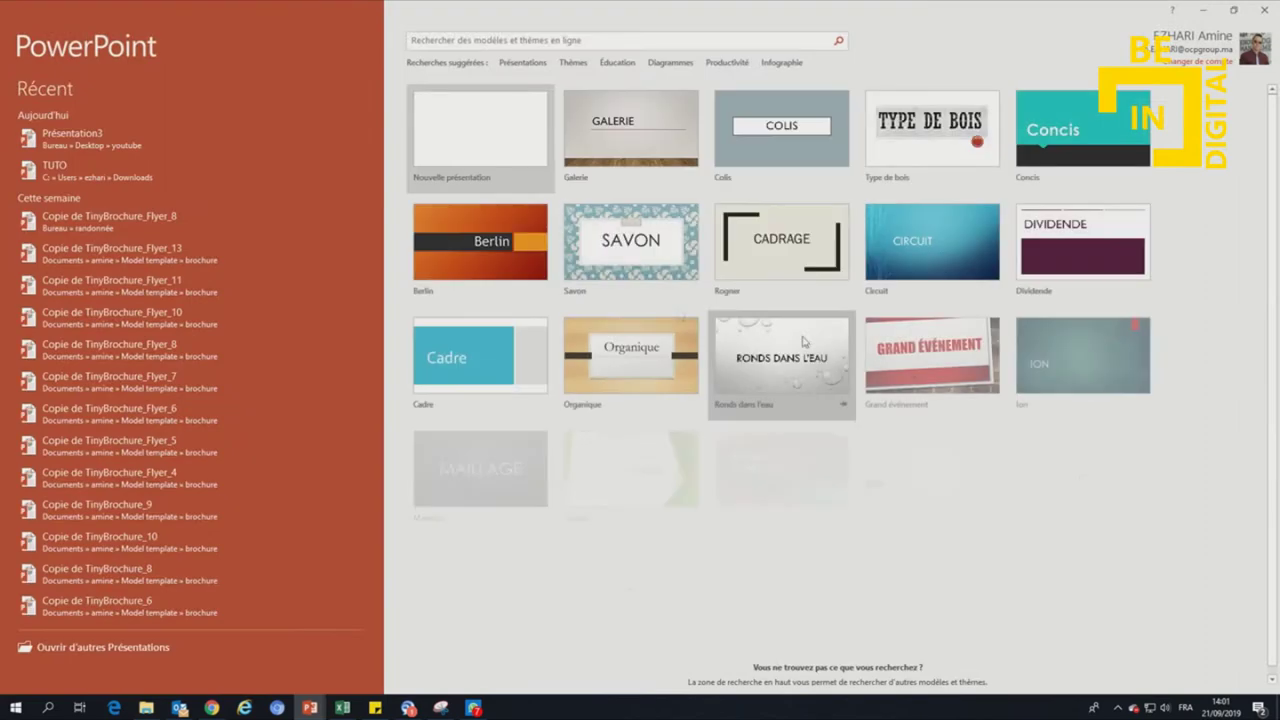
{"action": "left_click", "coordinate": [491, 146]}
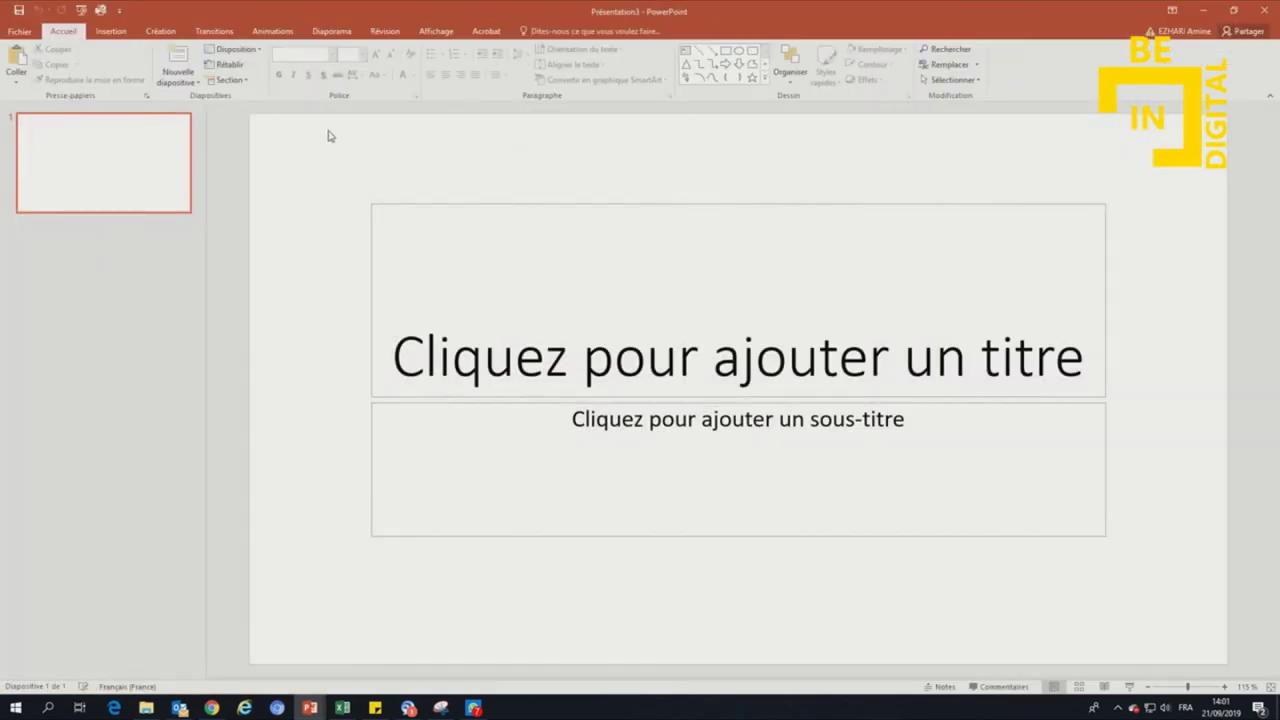
{"action": "left_click_drag", "start_coordinate": [340, 171], "coordinate": [1171, 623]}
{"action": "key", "text": "Delete"}
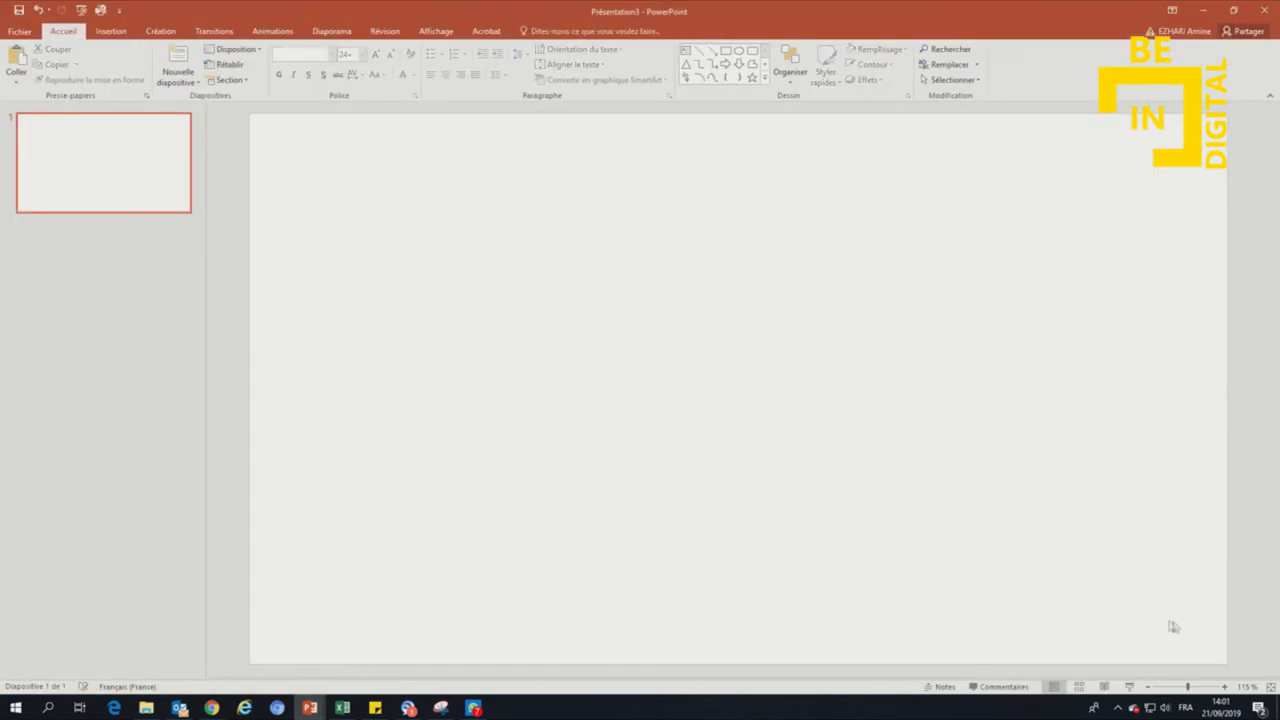
{"action": "left_click", "coordinate": [111, 31]}
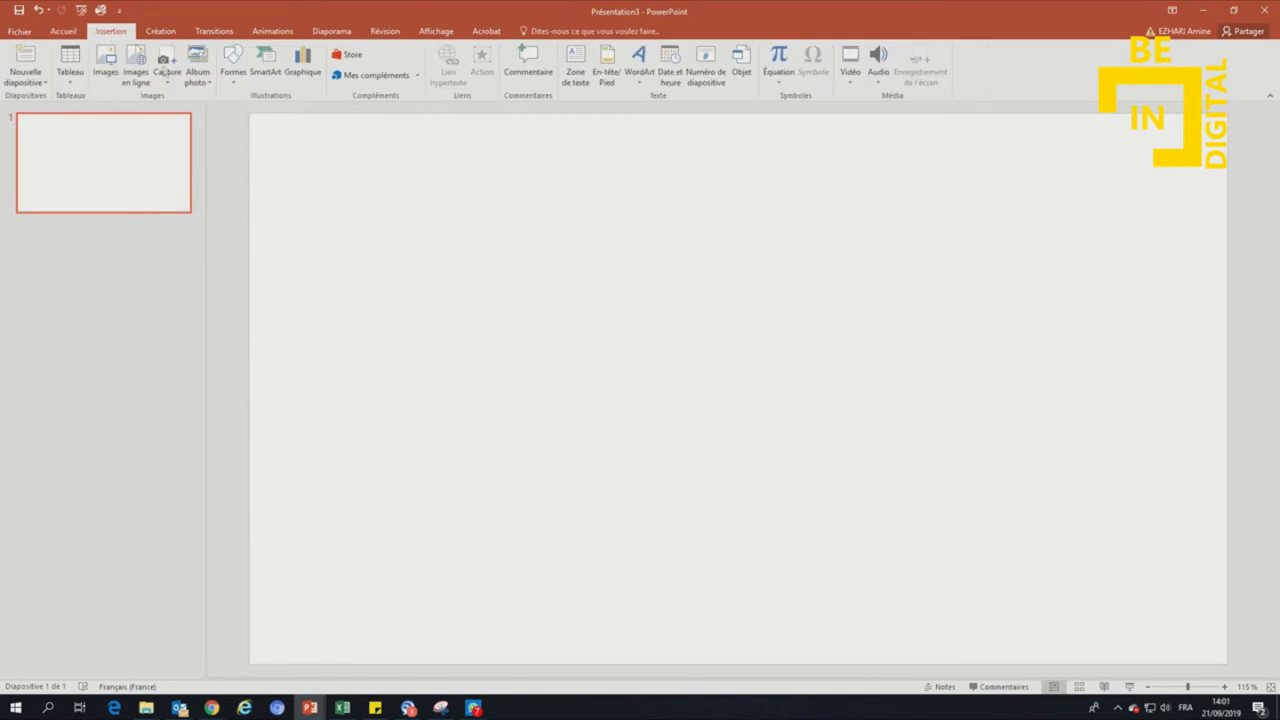
Draw a five-point star on the left of the slide.
{"action": "left_click", "coordinate": [232, 72]}
{"action": "left_click", "coordinate": [291, 124]}
{"action": "mouse_move", "coordinate": [370, 213]}
{"action": "left_mouse_down"}
{"action": "mouse_move", "coordinate": [475, 346]}
{"action": "mouse_move", "coordinate": [480, 331]}
{"action": "left_mouse_up"}
{"action": "left_click", "coordinate": [508, 271]}
{"action": "left_click", "coordinate": [433, 272]}
Copy the star and paste four copies onto the slide.
{"action": "right_click", "coordinate": [430, 276]}
{"action": "left_click", "coordinate": [462, 302]}
{"action": "right_click", "coordinate": [531, 291]}
{"action": "left_click", "coordinate": [557, 318]}
{"action": "right_click", "coordinate": [558, 318]}
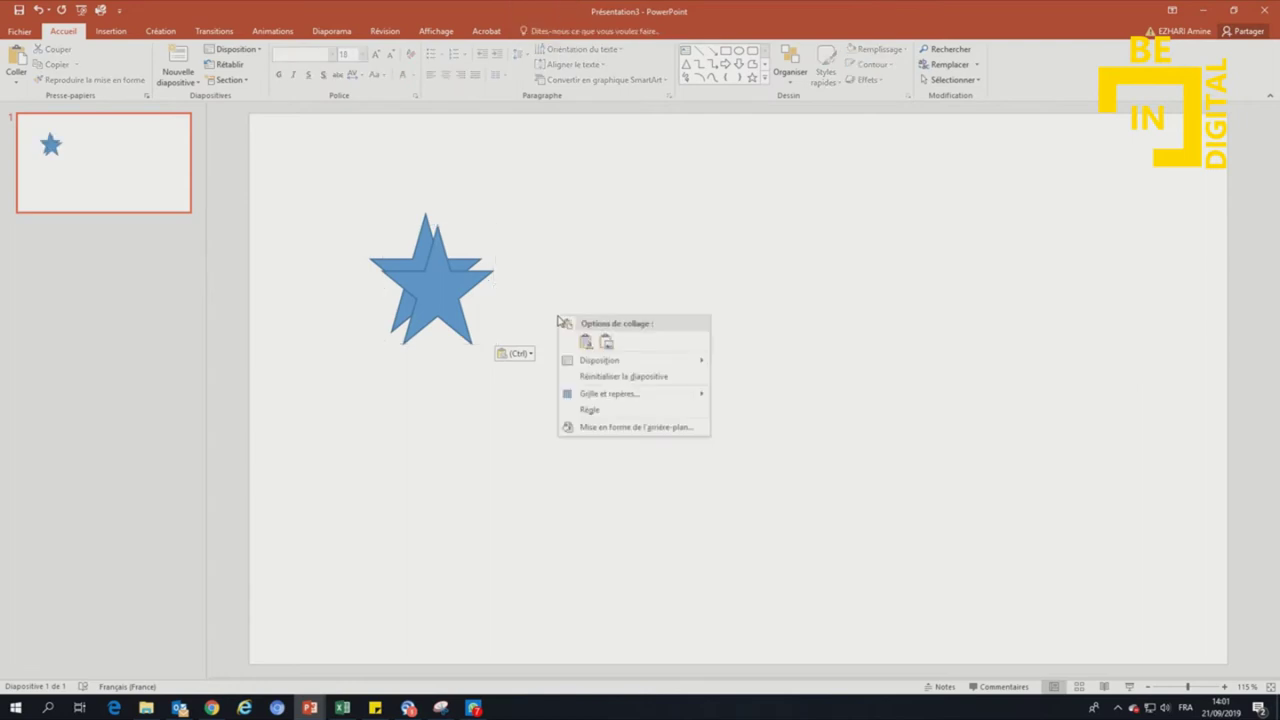
{"action": "left_click", "coordinate": [586, 342]}
{"action": "right_click", "coordinate": [570, 329]}
{"action": "left_click", "coordinate": [597, 355]}
{"action": "right_click", "coordinate": [580, 329]}
{"action": "left_click", "coordinate": [607, 355]}
Move one copy to the right side and select all five stars.
{"action": "left_click_drag", "start_coordinate": [462, 305], "coordinate": [872, 284]}
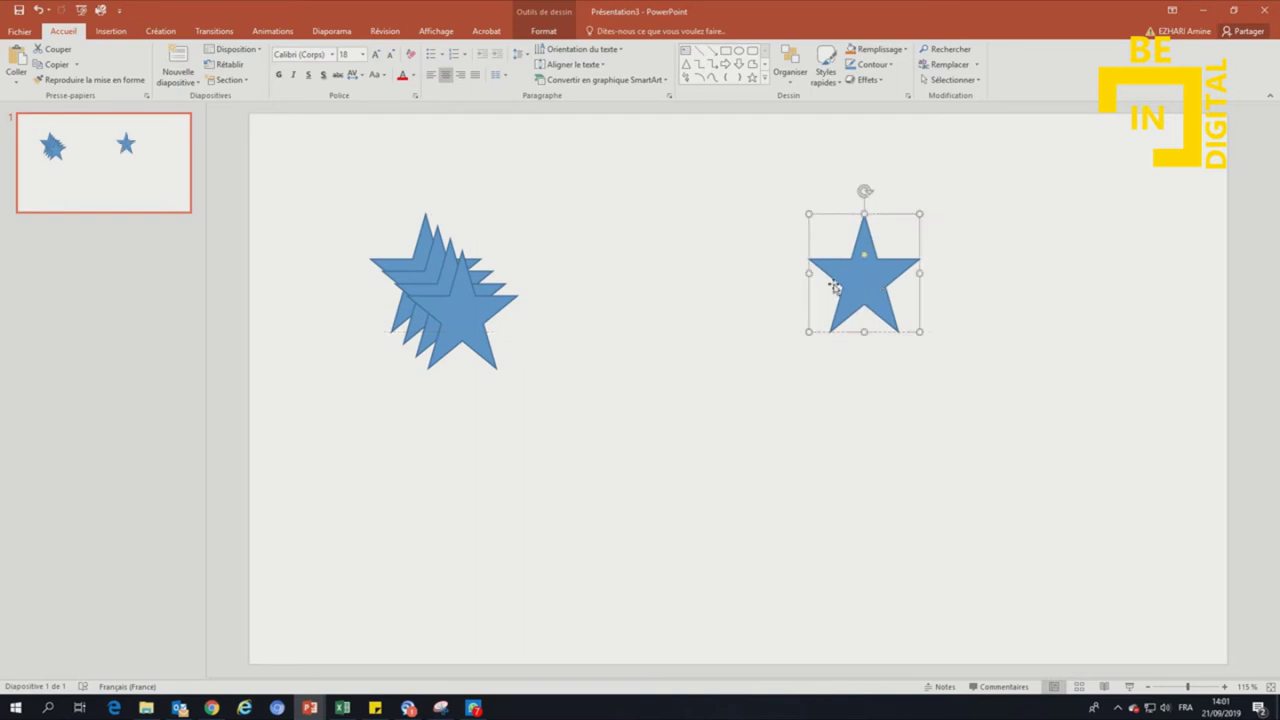
{"action": "left_click_drag", "start_coordinate": [322, 165], "coordinate": [1071, 463]}
{"action": "key", "text": "alt+Tab"}
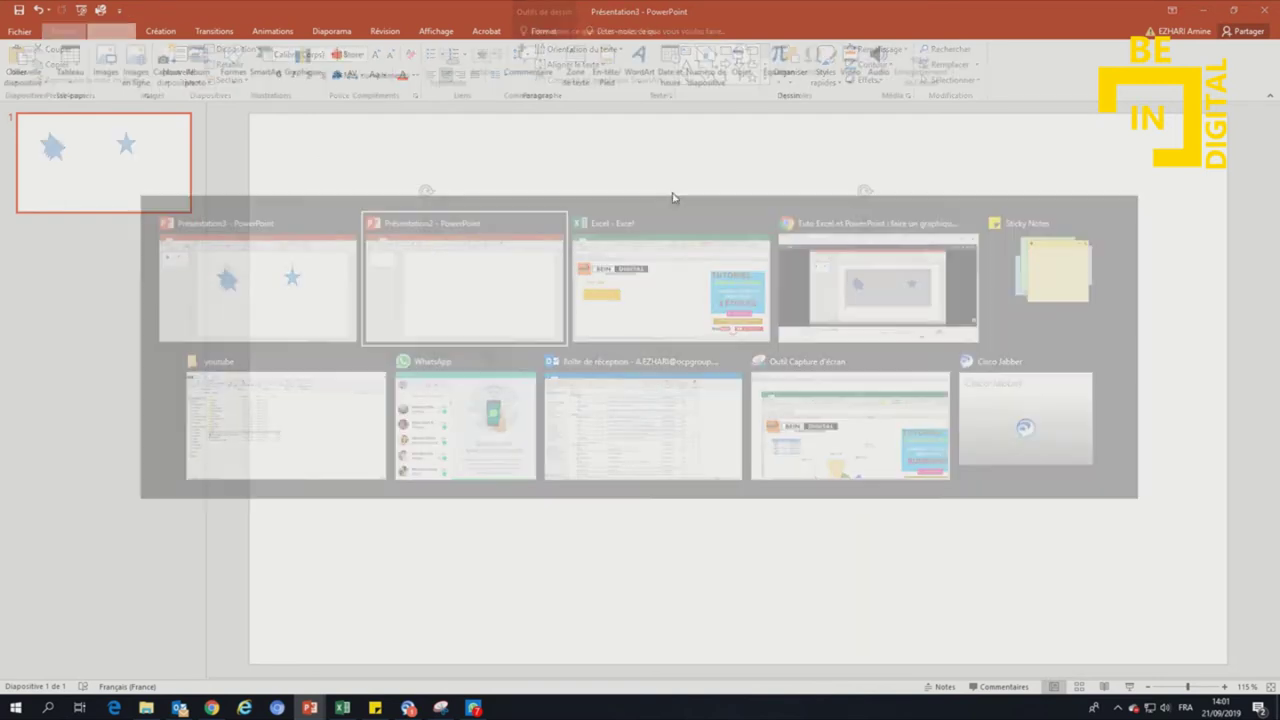
Align the five stars to the middle and distribute them horizontally.
{"action": "key", "text": "alt+Tab"}
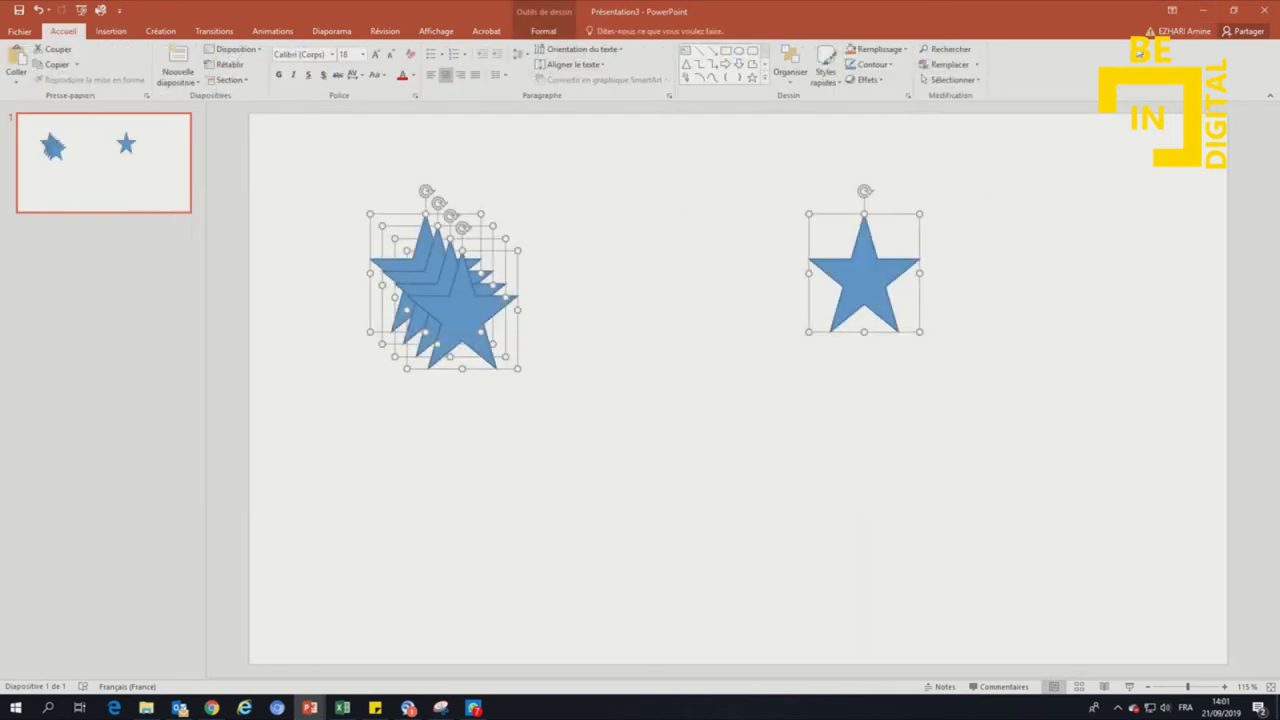
{"action": "left_click", "coordinate": [543, 31]}
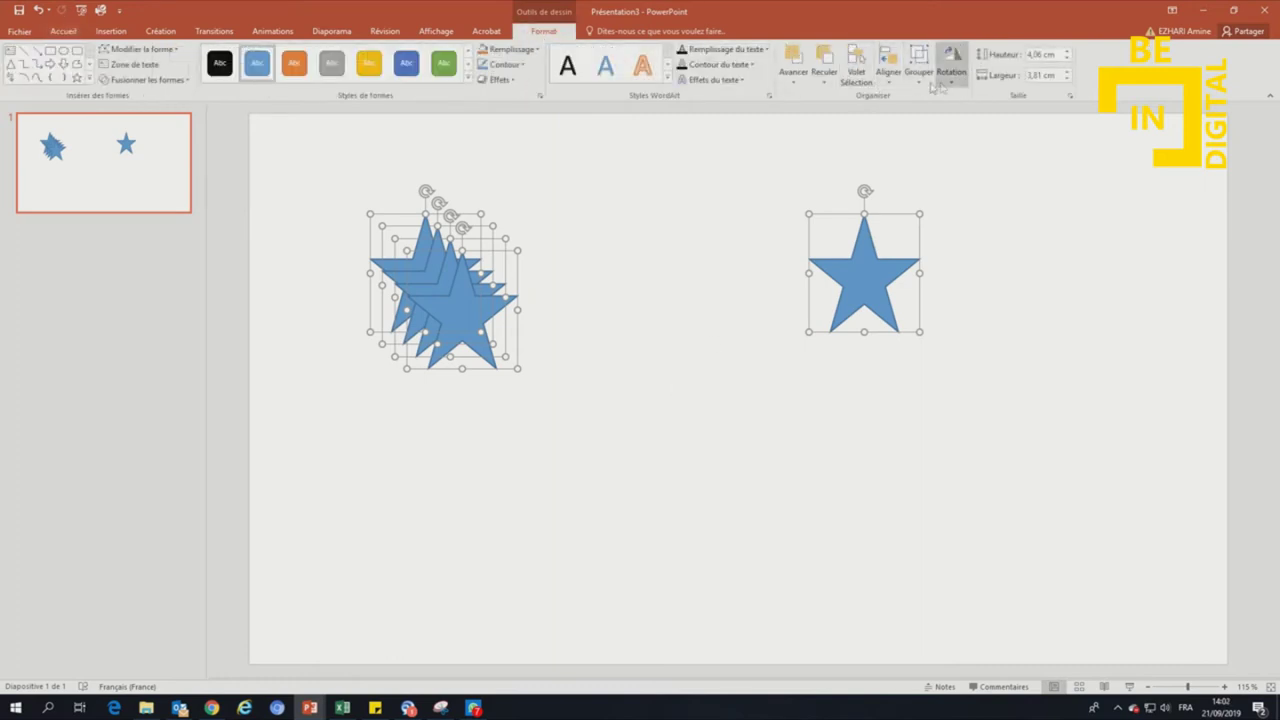
{"action": "left_click", "coordinate": [888, 76]}
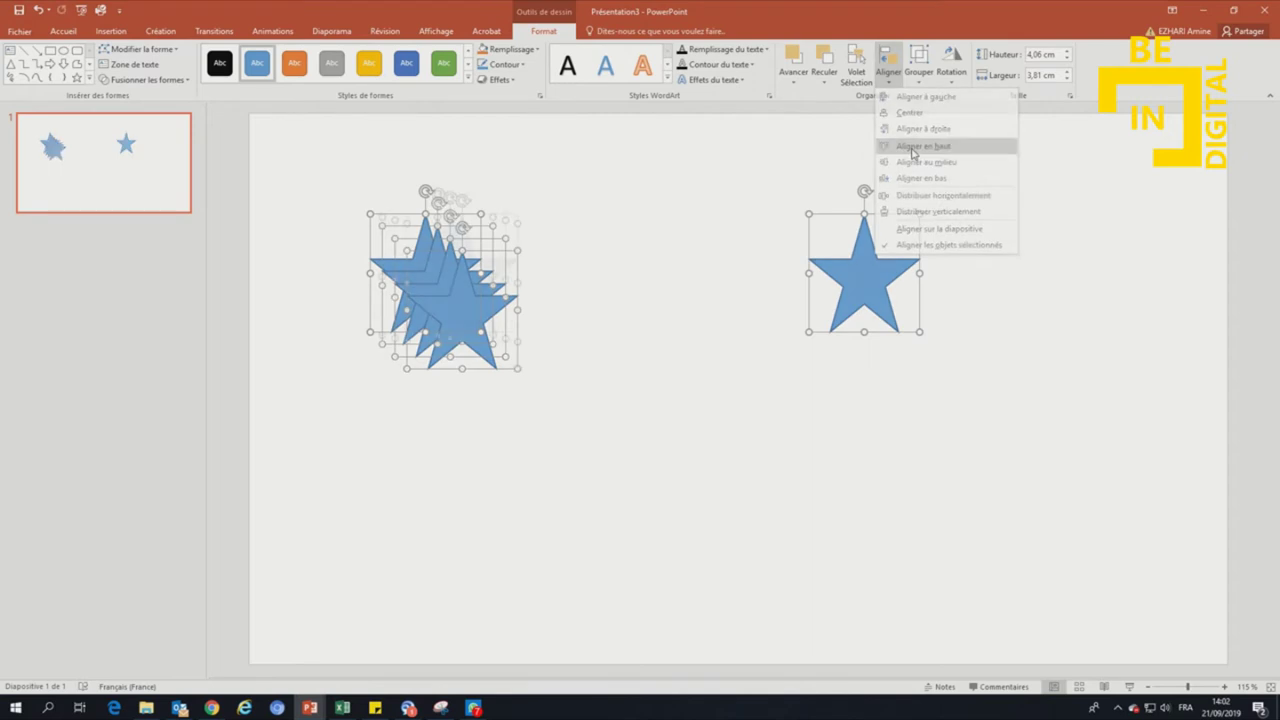
{"action": "left_click", "coordinate": [912, 163]}
{"action": "left_click", "coordinate": [920, 83]}
{"action": "left_click", "coordinate": [888, 76]}
{"action": "left_click", "coordinate": [928, 192]}
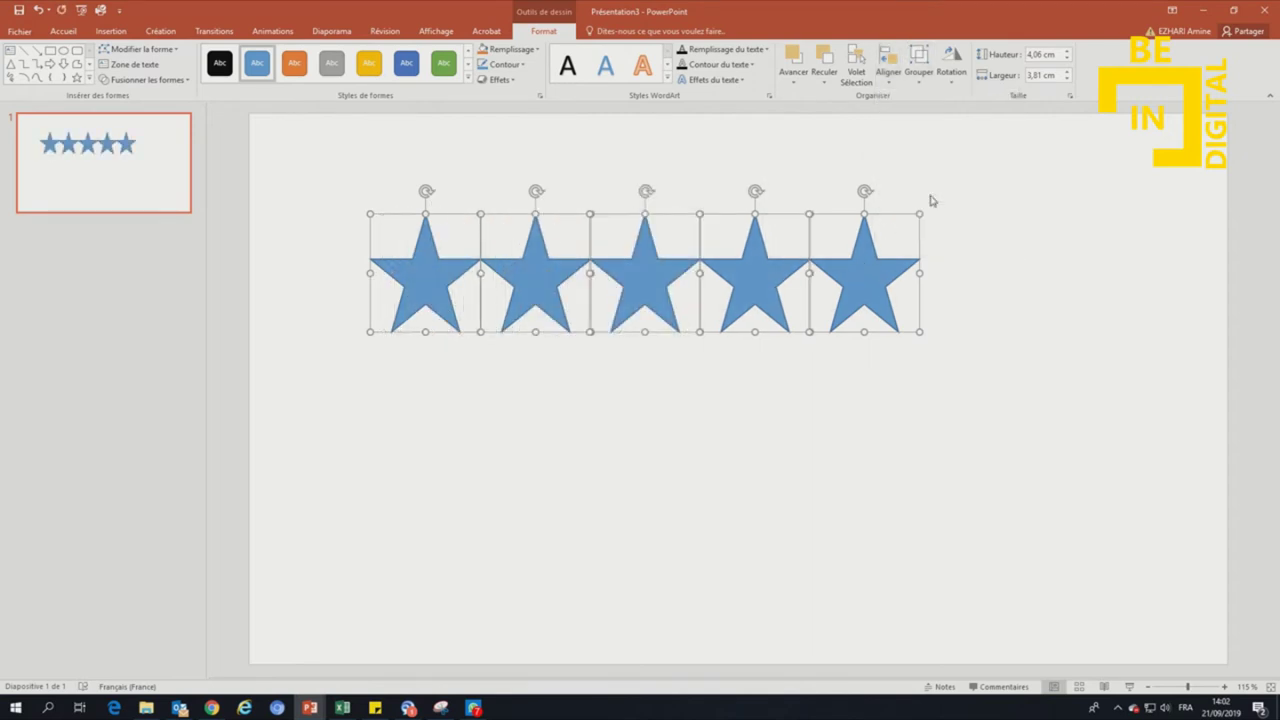
Nudge the last star slightly right and select all five stars.
{"action": "left_click", "coordinate": [931, 202]}
{"action": "left_click_drag", "start_coordinate": [917, 262], "coordinate": [931, 258]}
{"action": "left_click_drag", "start_coordinate": [309, 183], "coordinate": [1088, 441]}
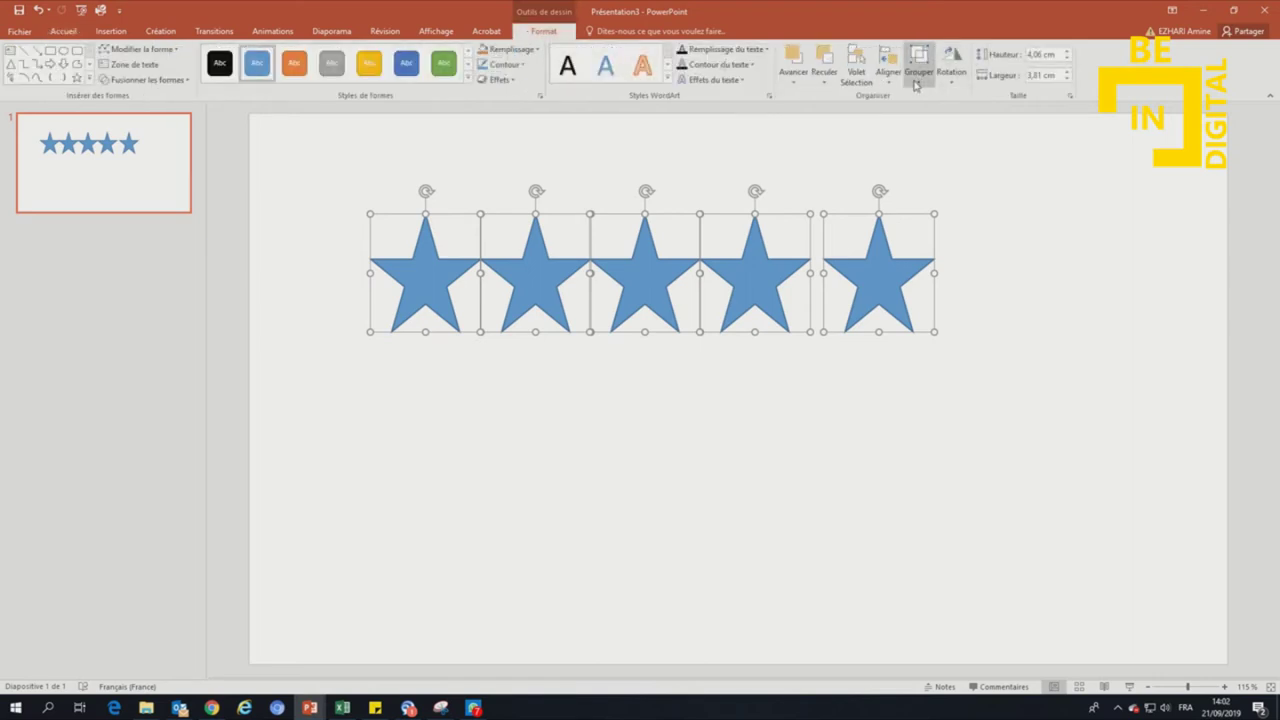
Distribute the stars horizontally, then drag the fifth star further right.
{"action": "left_click", "coordinate": [885, 82]}
{"action": "left_click", "coordinate": [935, 198]}
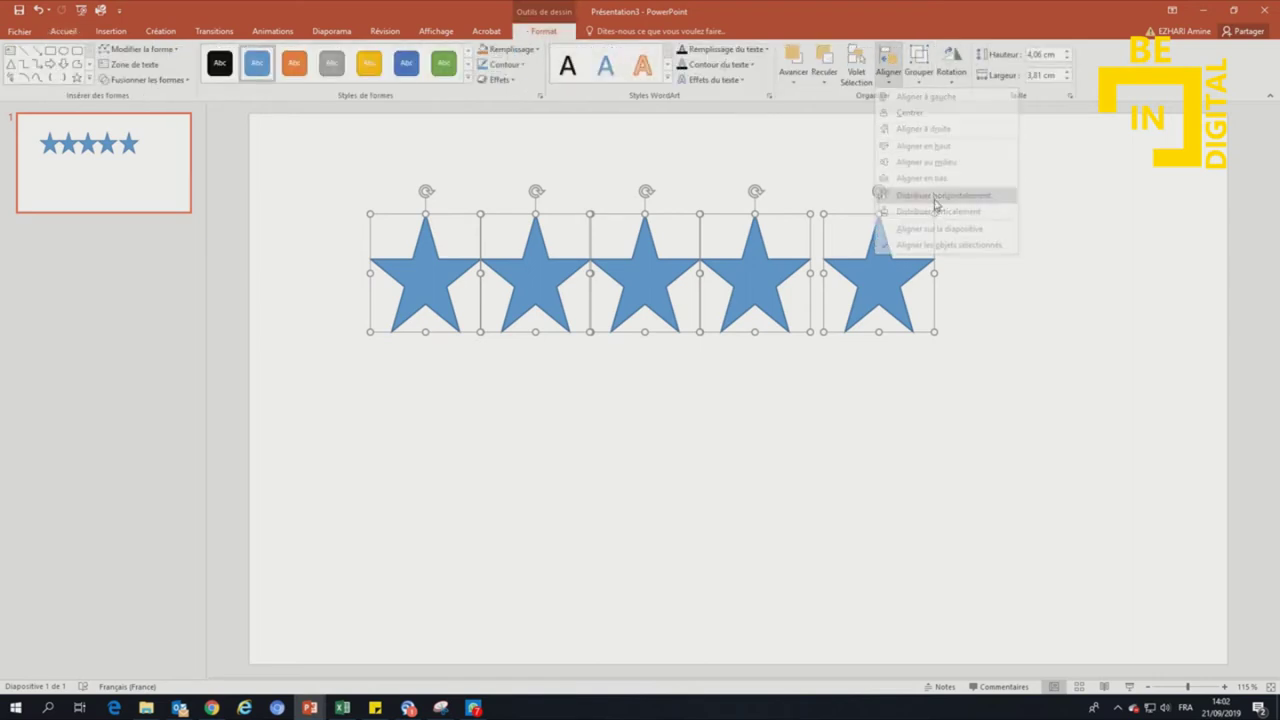
{"action": "left_click", "coordinate": [1020, 212]}
{"action": "left_click", "coordinate": [903, 252]}
{"action": "left_click_drag", "start_coordinate": [933, 250], "coordinate": [957, 243]}
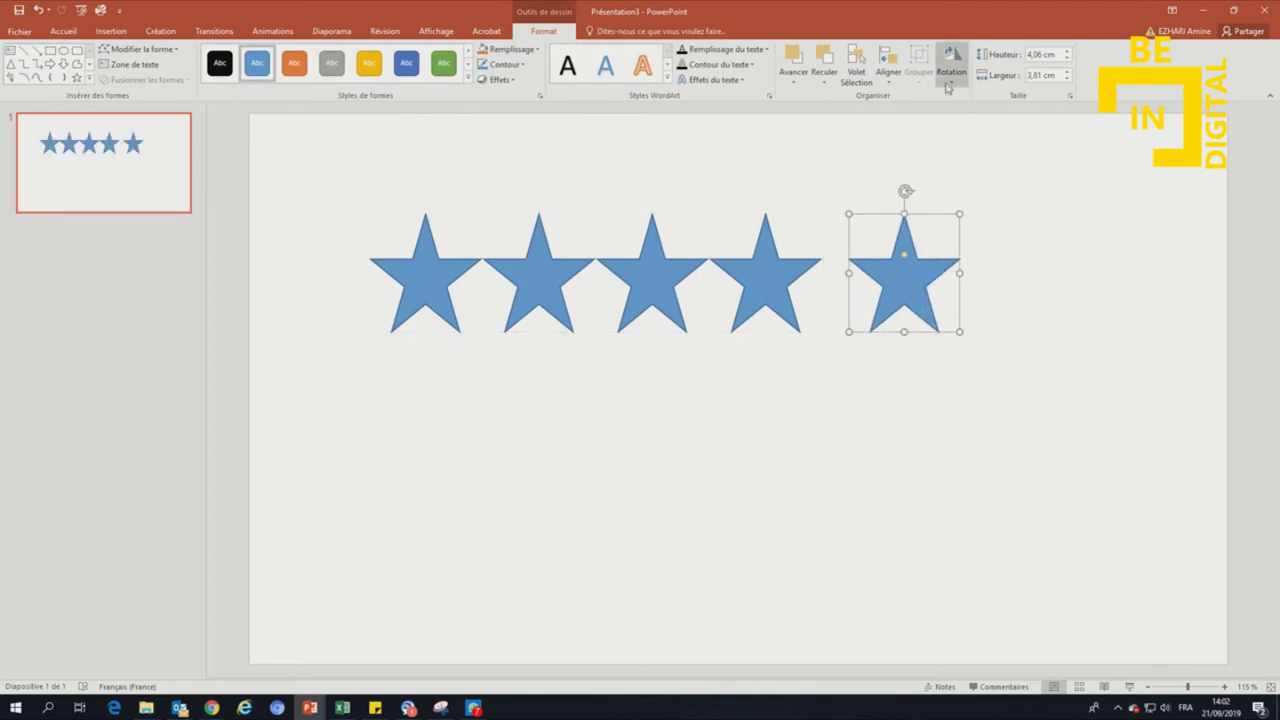
Select all five stars and use Distribuer horizontalement across the wider row.
{"action": "left_click_drag", "start_coordinate": [330, 187], "coordinate": [1104, 484]}
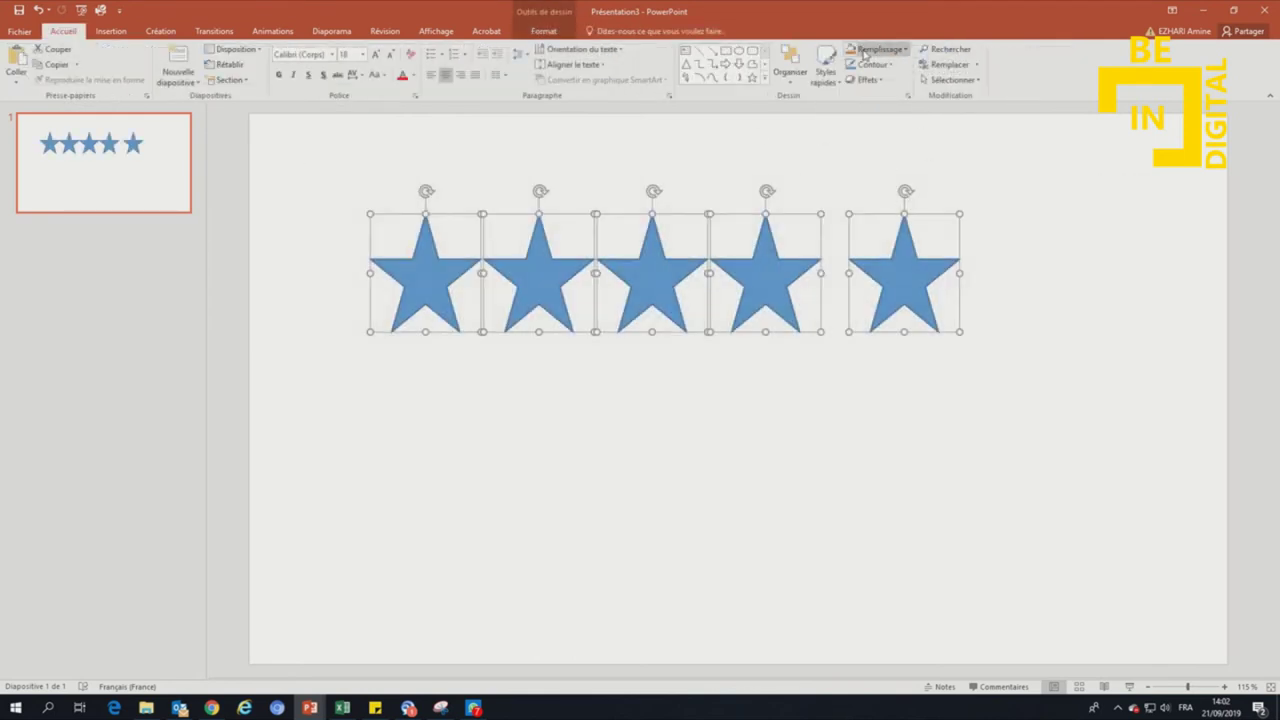
{"action": "left_click", "coordinate": [545, 33]}
{"action": "left_click", "coordinate": [888, 66]}
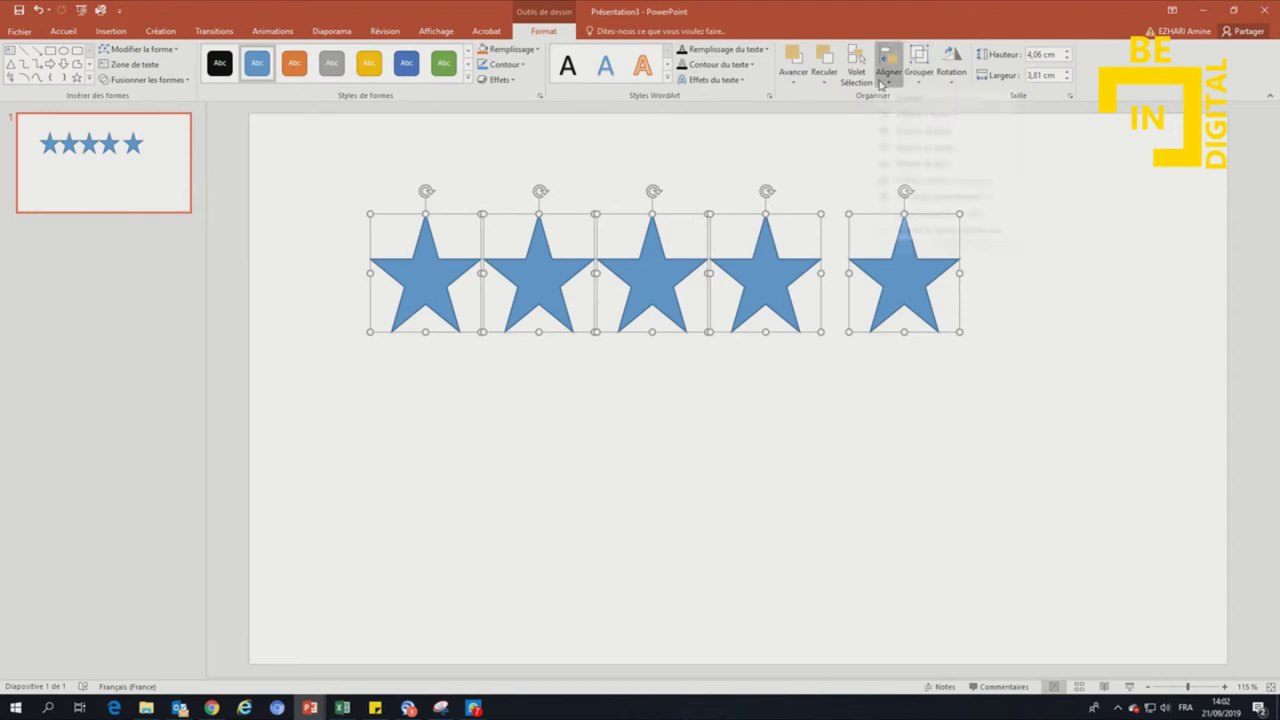
{"action": "left_click", "coordinate": [906, 196]}
{"action": "left_click", "coordinate": [1019, 253]}
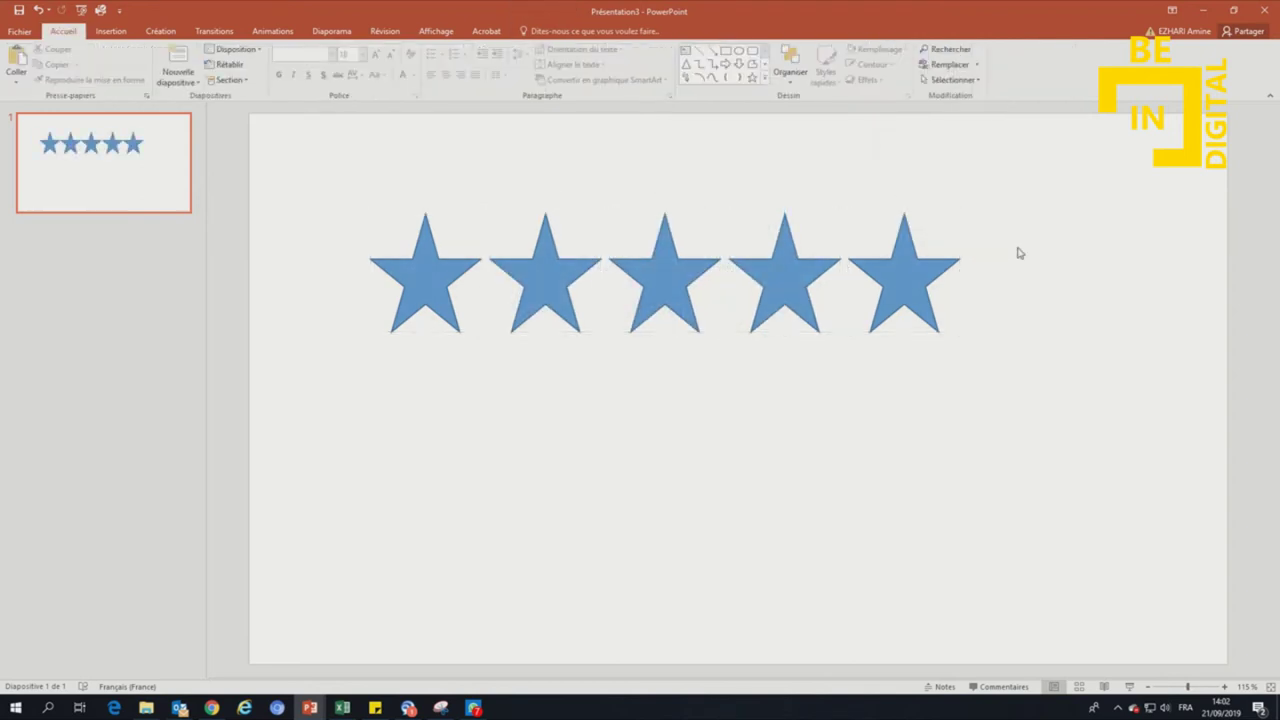
Reselect the five stars and apply another Aligner option to them.
{"action": "left_click", "coordinate": [897, 243]}
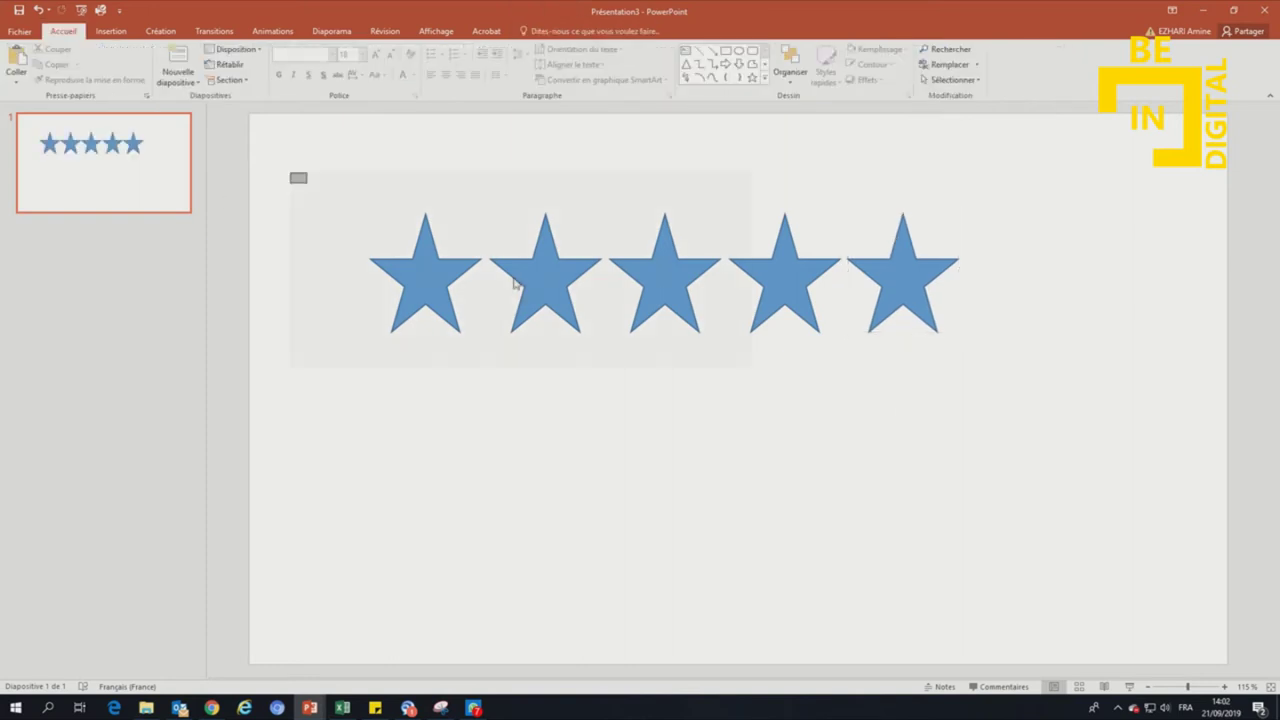
{"action": "left_click_drag", "start_coordinate": [290, 174], "coordinate": [1048, 448]}
{"action": "left_click", "coordinate": [912, 88]}
{"action": "left_click", "coordinate": [940, 196]}
{"action": "left_click", "coordinate": [894, 408]}
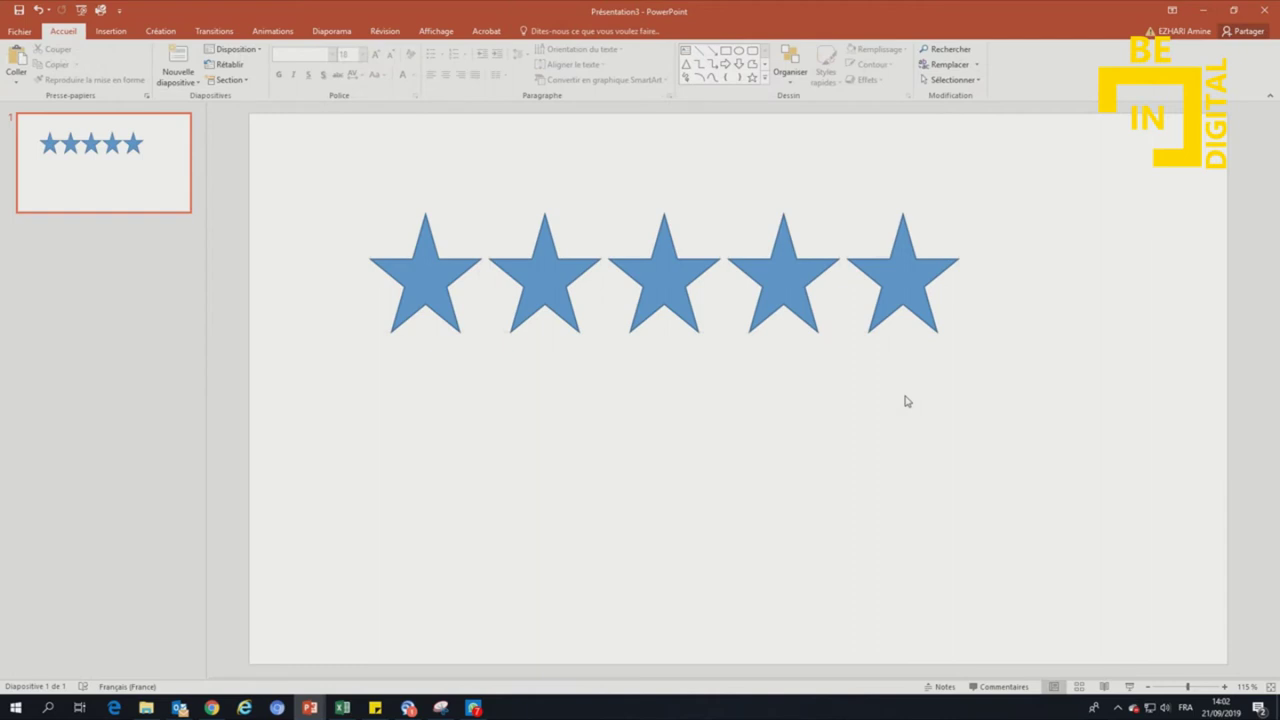
Select all five stars again and check the Aligner options without changing anything.
{"action": "left_click_drag", "start_coordinate": [319, 183], "coordinate": [1102, 435]}
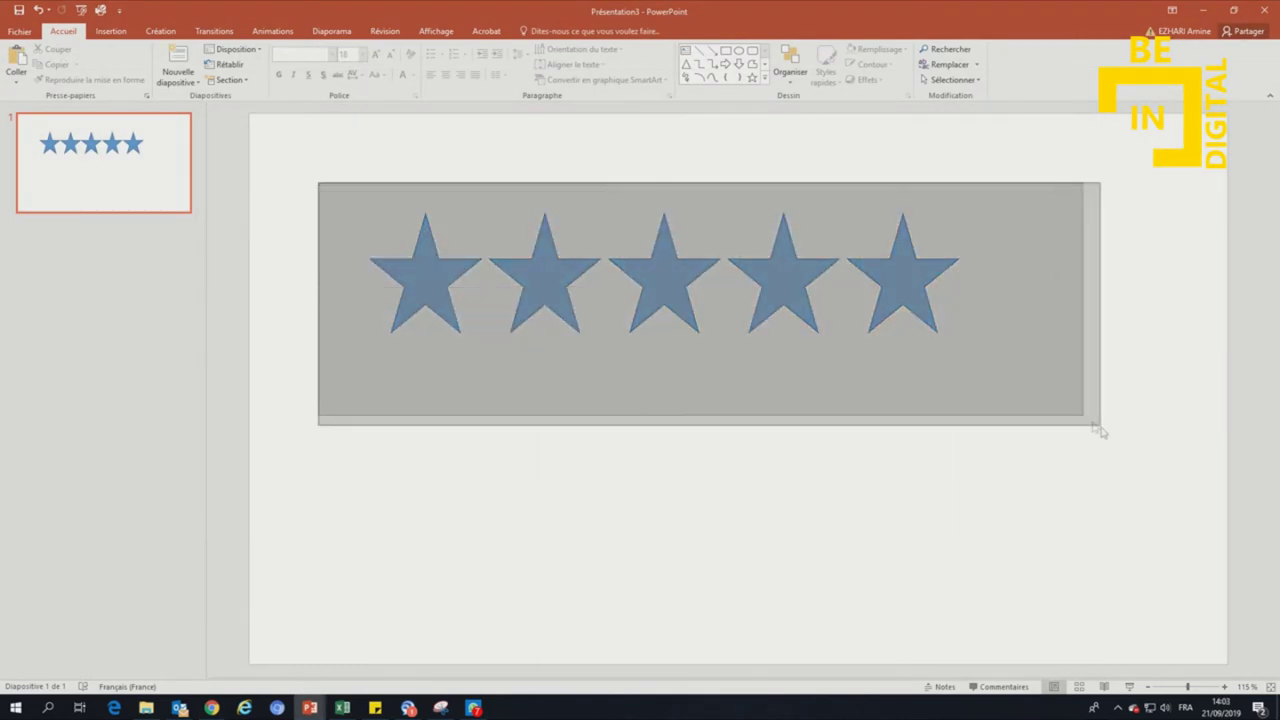
{"action": "left_click", "coordinate": [543, 31]}
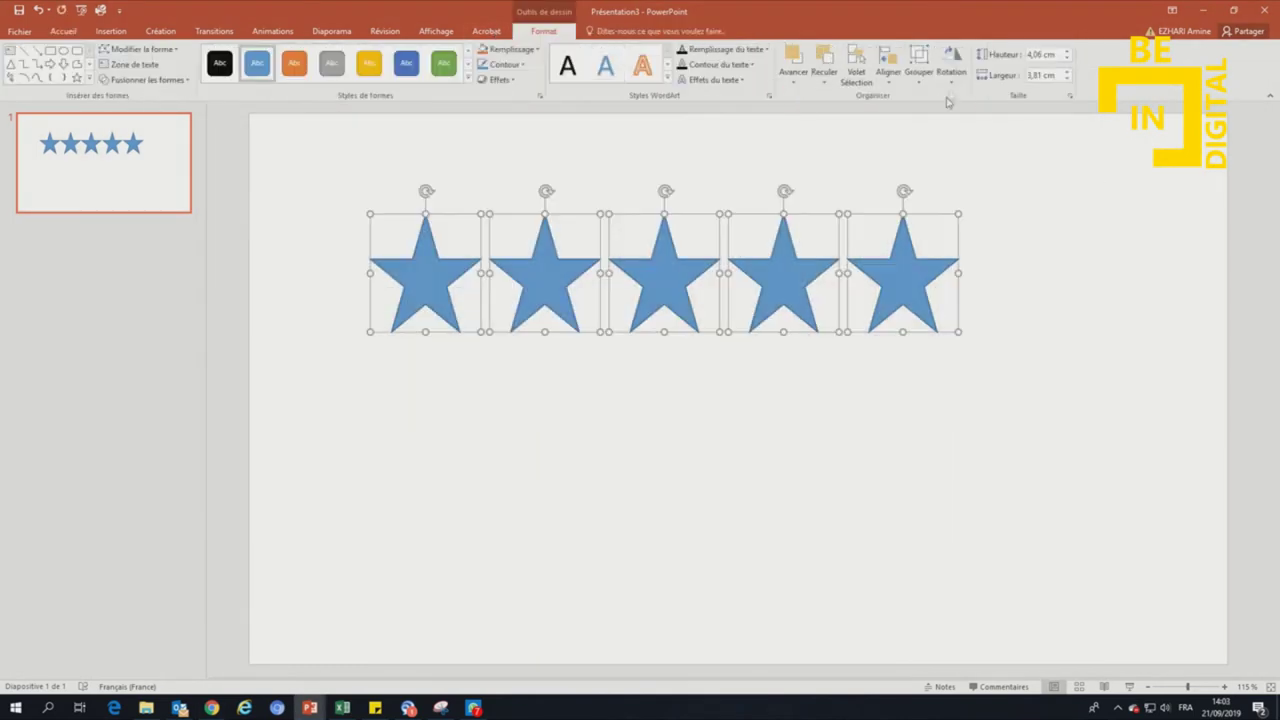
{"action": "left_click", "coordinate": [888, 62]}
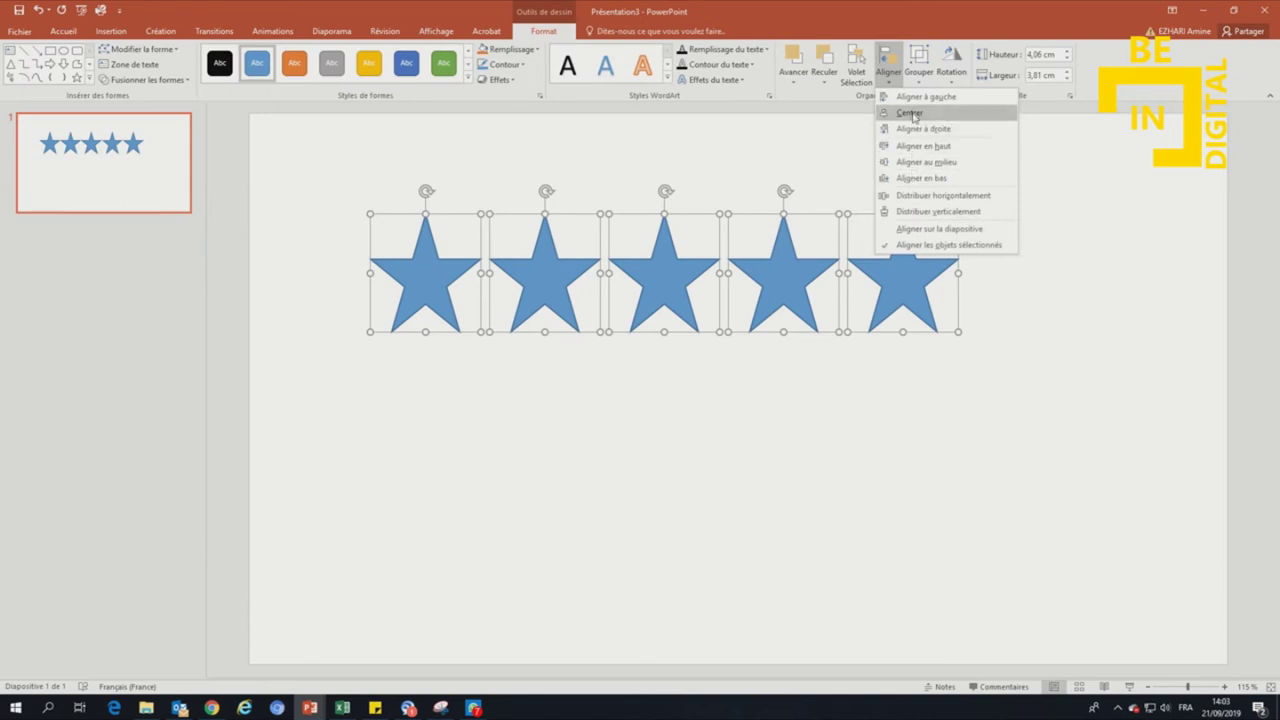
{"action": "left_click", "coordinate": [922, 146]}
{"action": "left_click", "coordinate": [702, 350]}
{"action": "left_click_drag", "start_coordinate": [978, 370], "coordinate": [345, 187]}
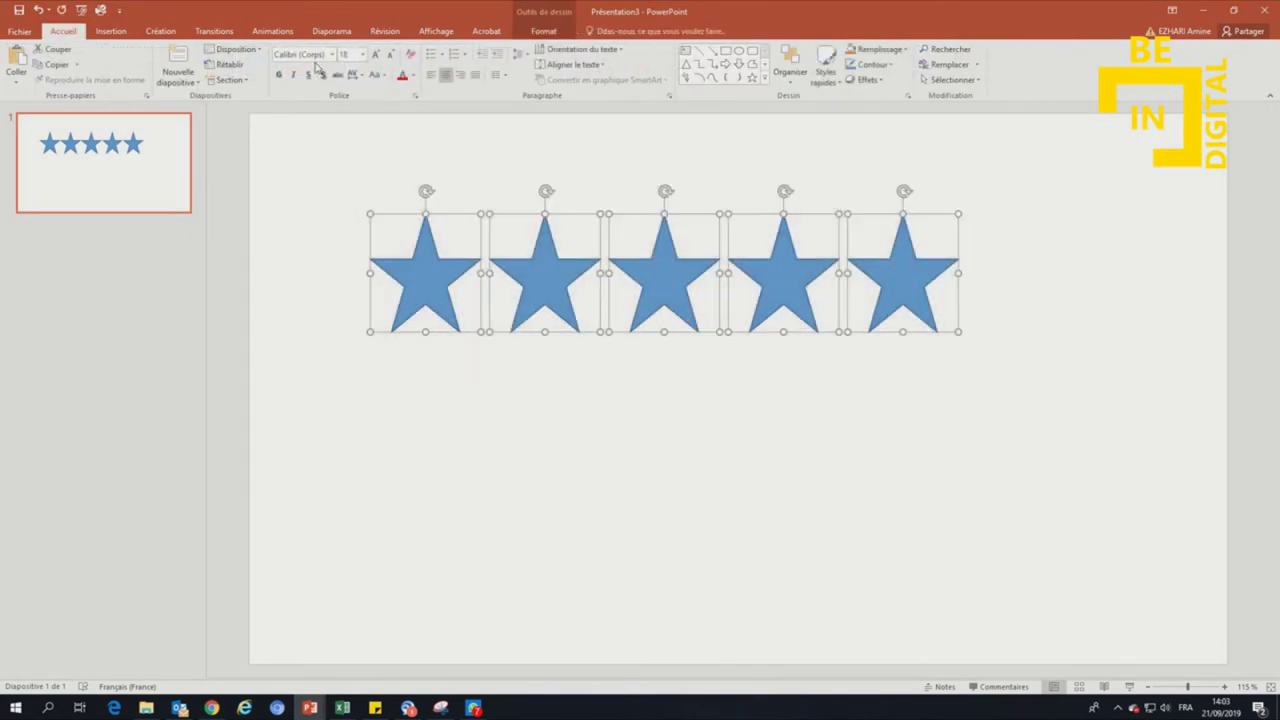
{"action": "left_click", "coordinate": [120, 10]}
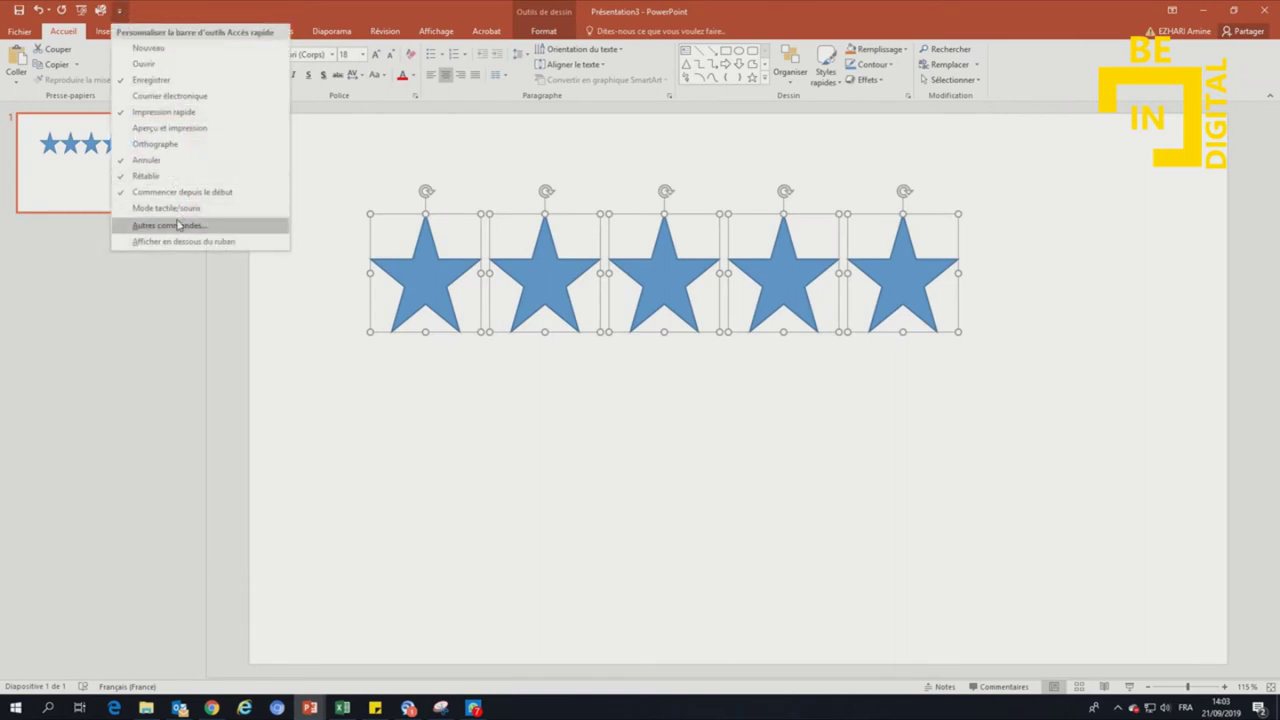
Add Fusionner les formes from Toutes les commandes to the Quick Access Toolbar.
{"action": "left_click", "coordinate": [170, 222]}
{"action": "left_click", "coordinate": [690, 205]}
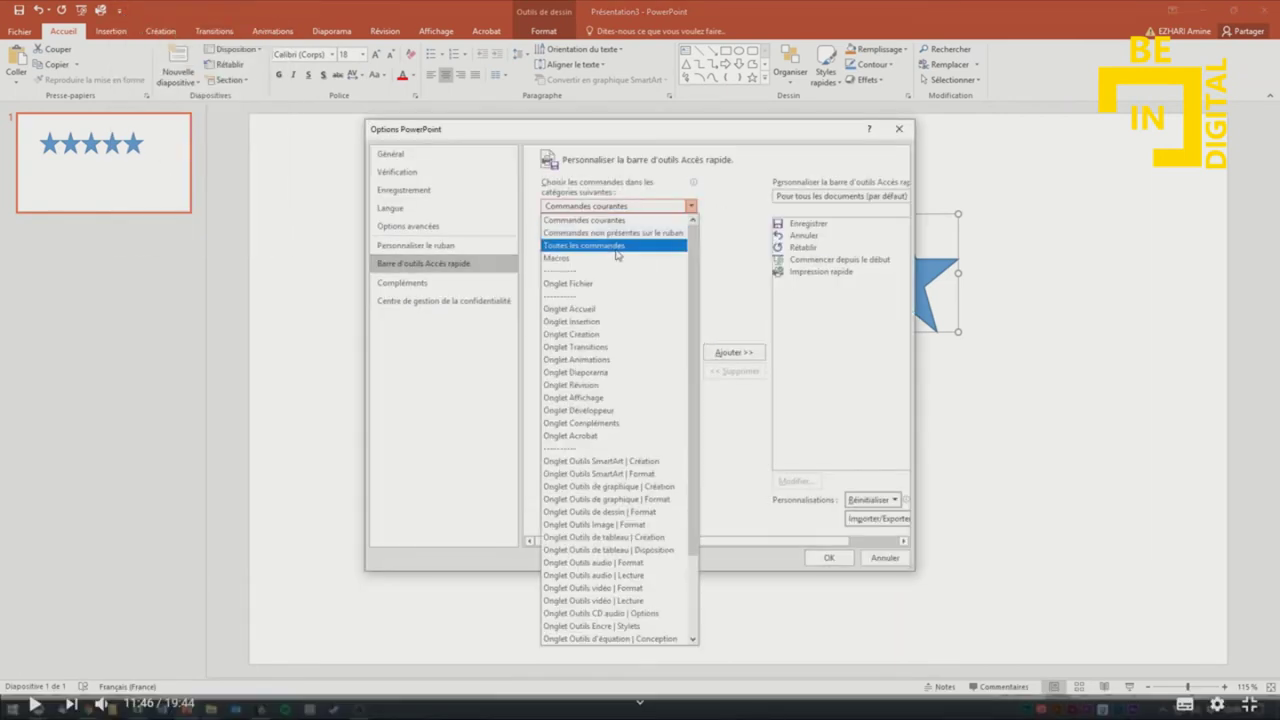
{"action": "left_click", "coordinate": [679, 248]}
{"action": "left_click_drag", "start_coordinate": [690, 252], "coordinate": [687, 358]}
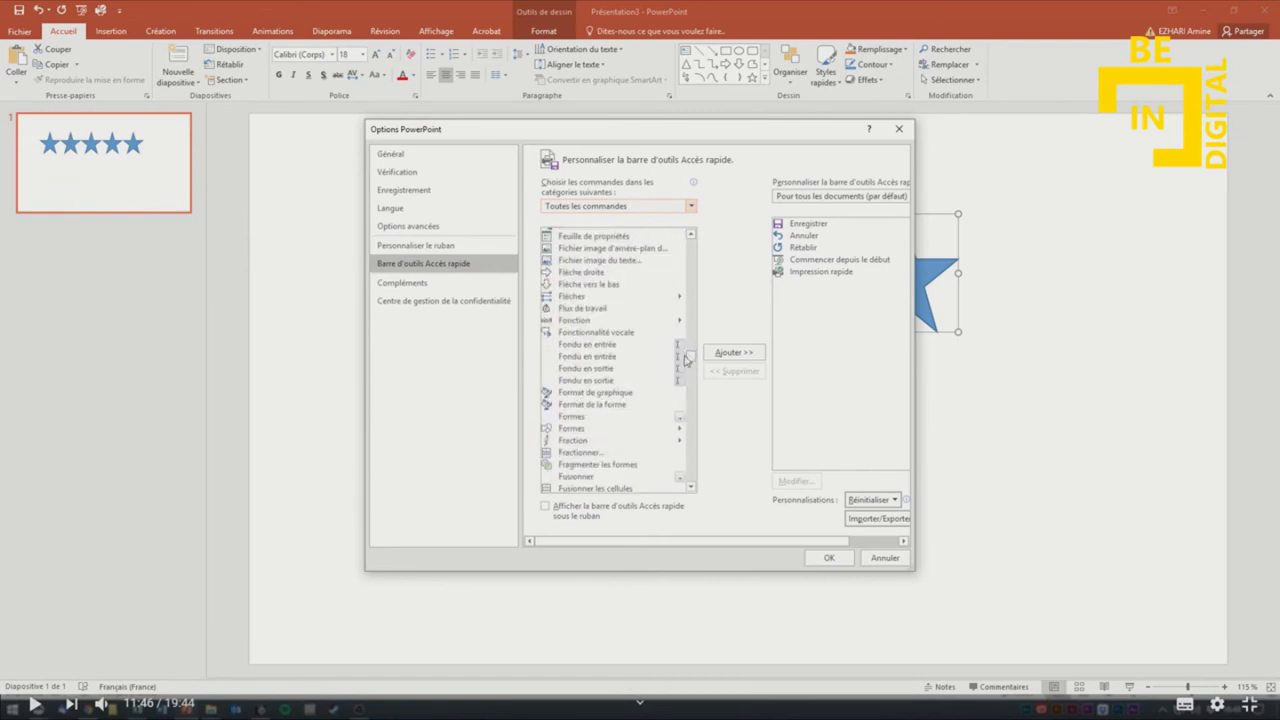
{"action": "scroll", "coordinate": [672, 485], "scroll_direction": "down", "scroll_amount": 3}
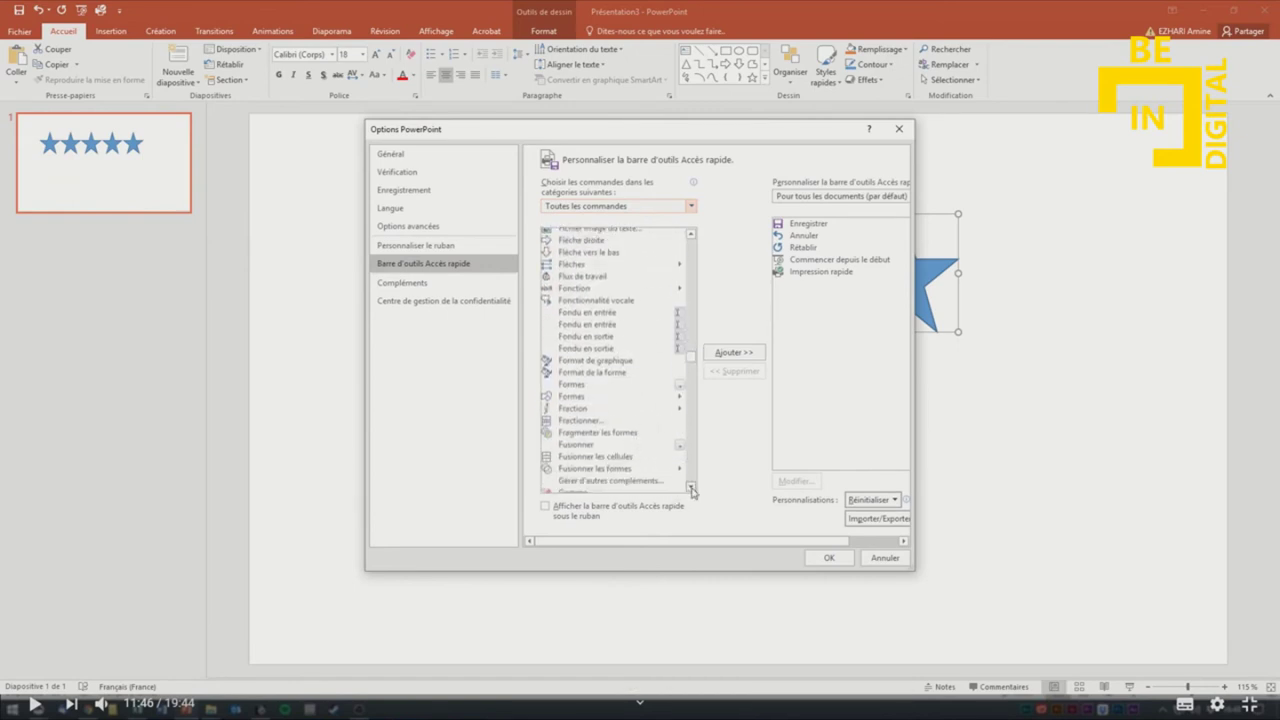
{"action": "left_click", "coordinate": [606, 458]}
{"action": "left_click", "coordinate": [733, 352]}
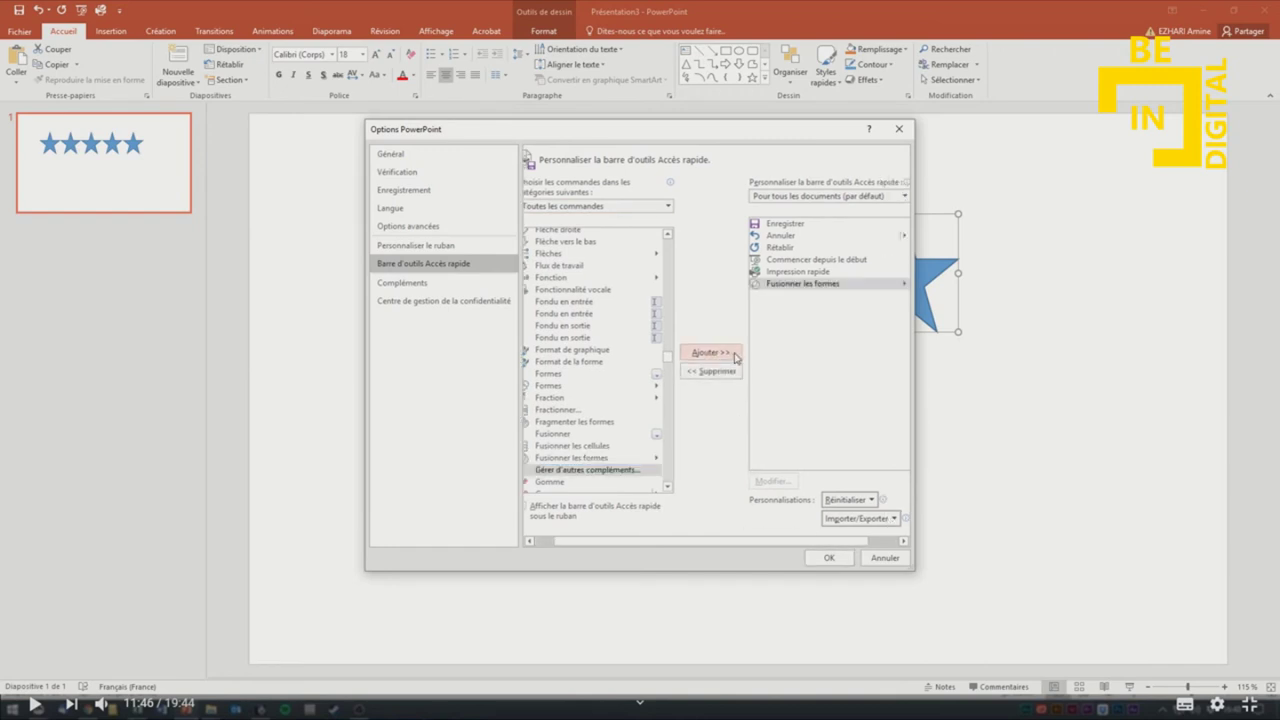
{"action": "left_click", "coordinate": [828, 557]}
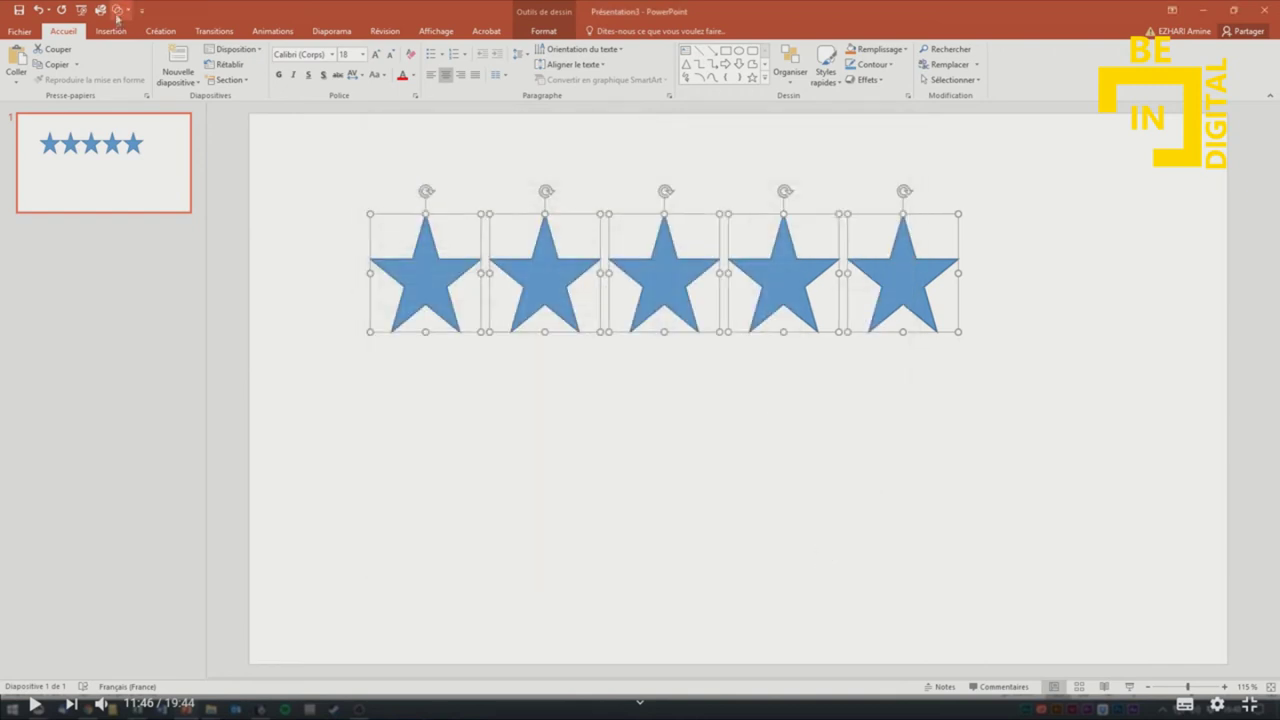
{"action": "left_click", "coordinate": [117, 12]}
Union the five stars into one shape and draw an unfilled rectangle over them.
{"action": "left_click", "coordinate": [127, 32]}
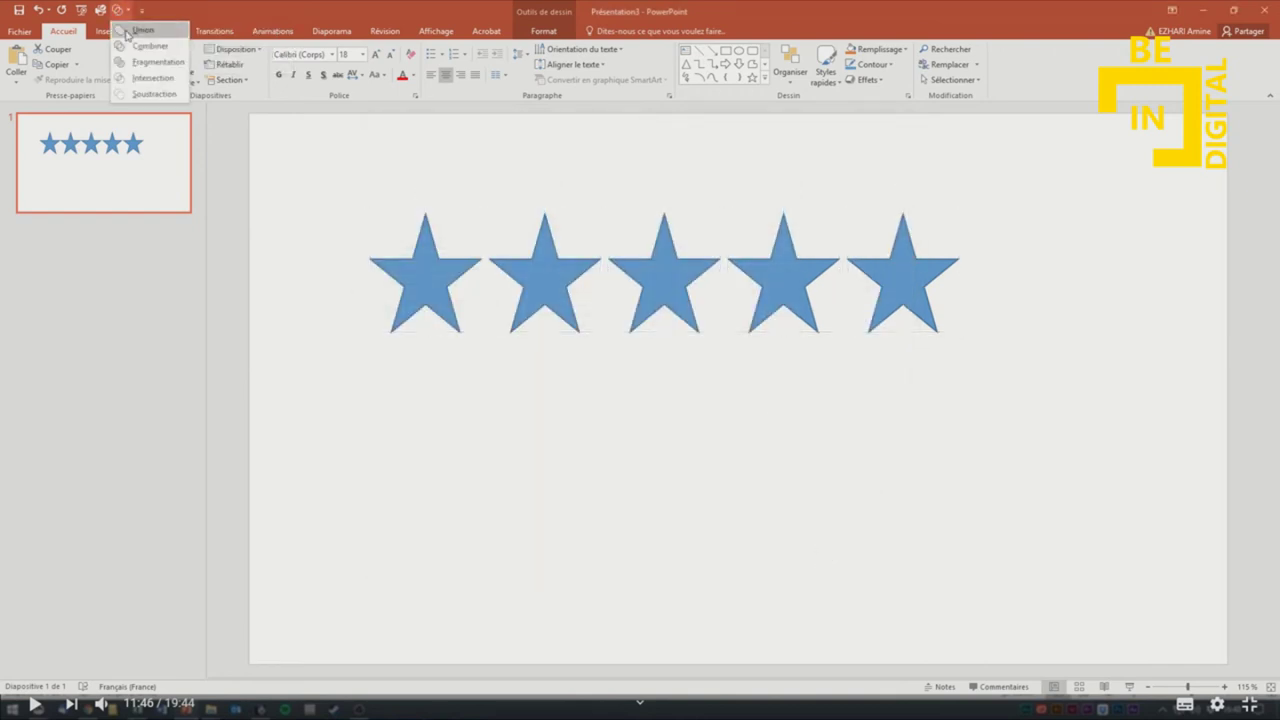
{"action": "left_click", "coordinate": [702, 462]}
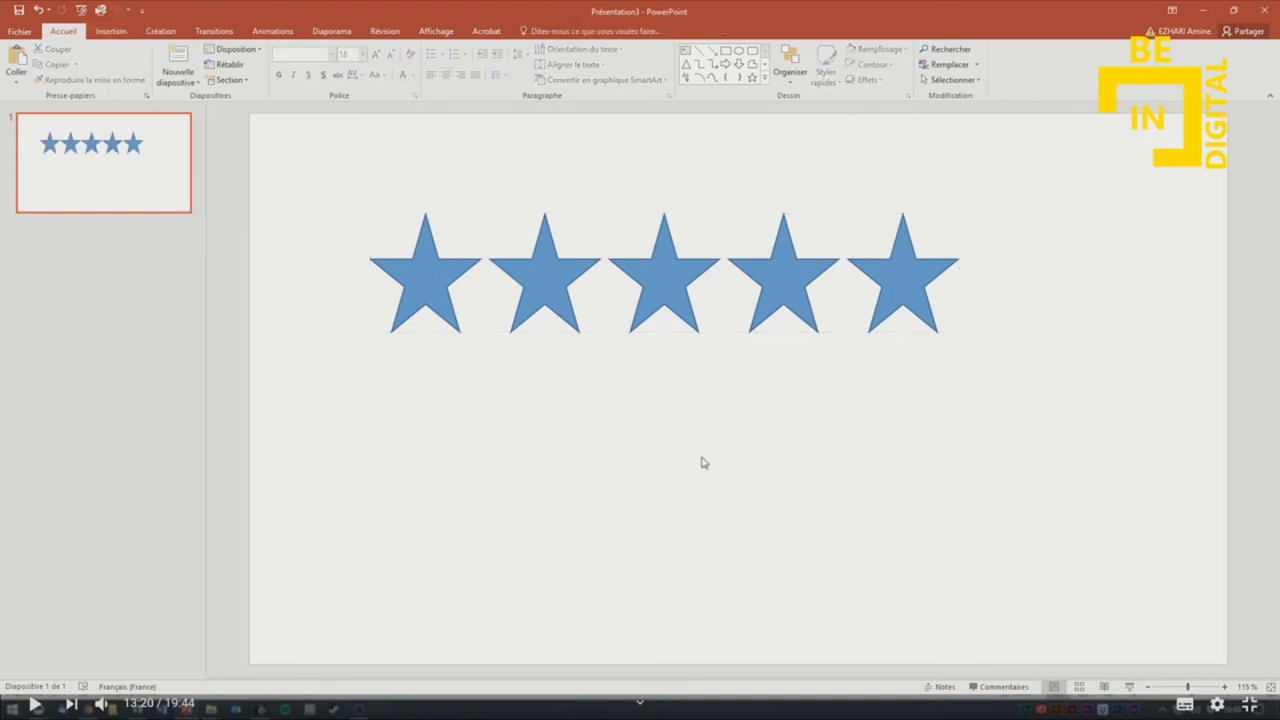
{"action": "left_click", "coordinate": [111, 31]}
{"action": "left_click", "coordinate": [234, 82]}
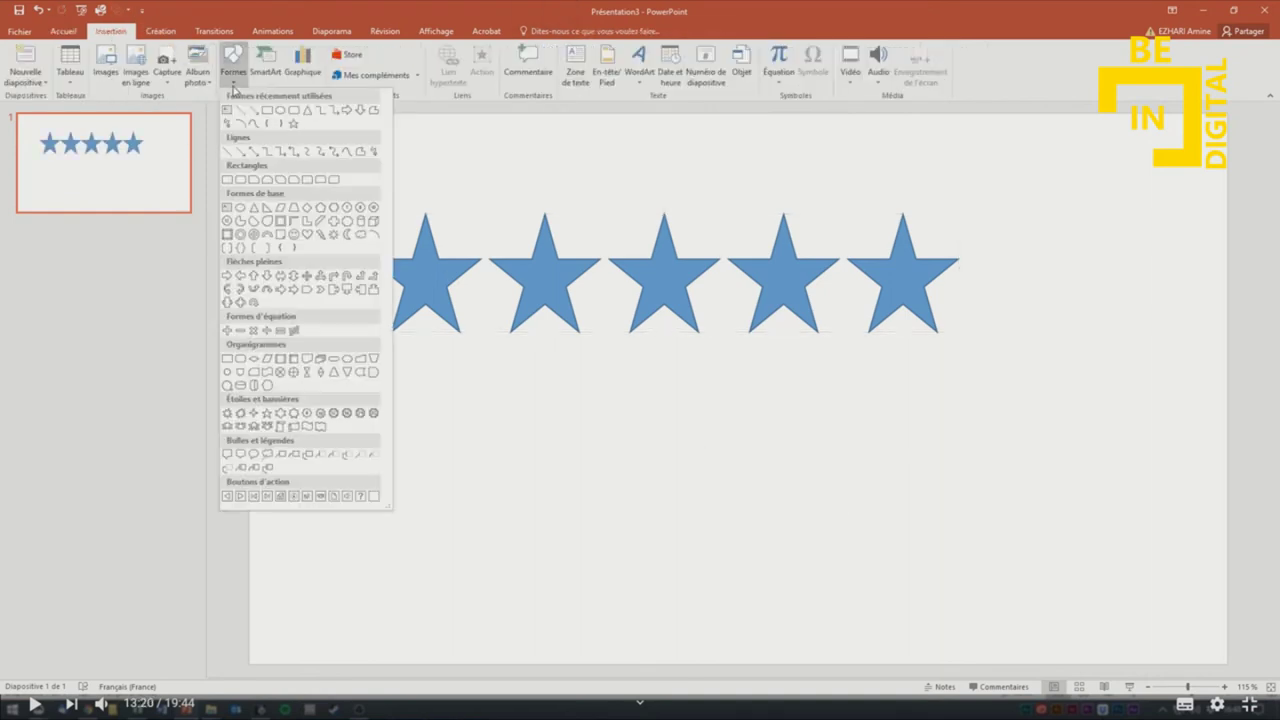
{"action": "left_click", "coordinate": [260, 112]}
{"action": "left_click_drag", "start_coordinate": [326, 196], "coordinate": [980, 369]}
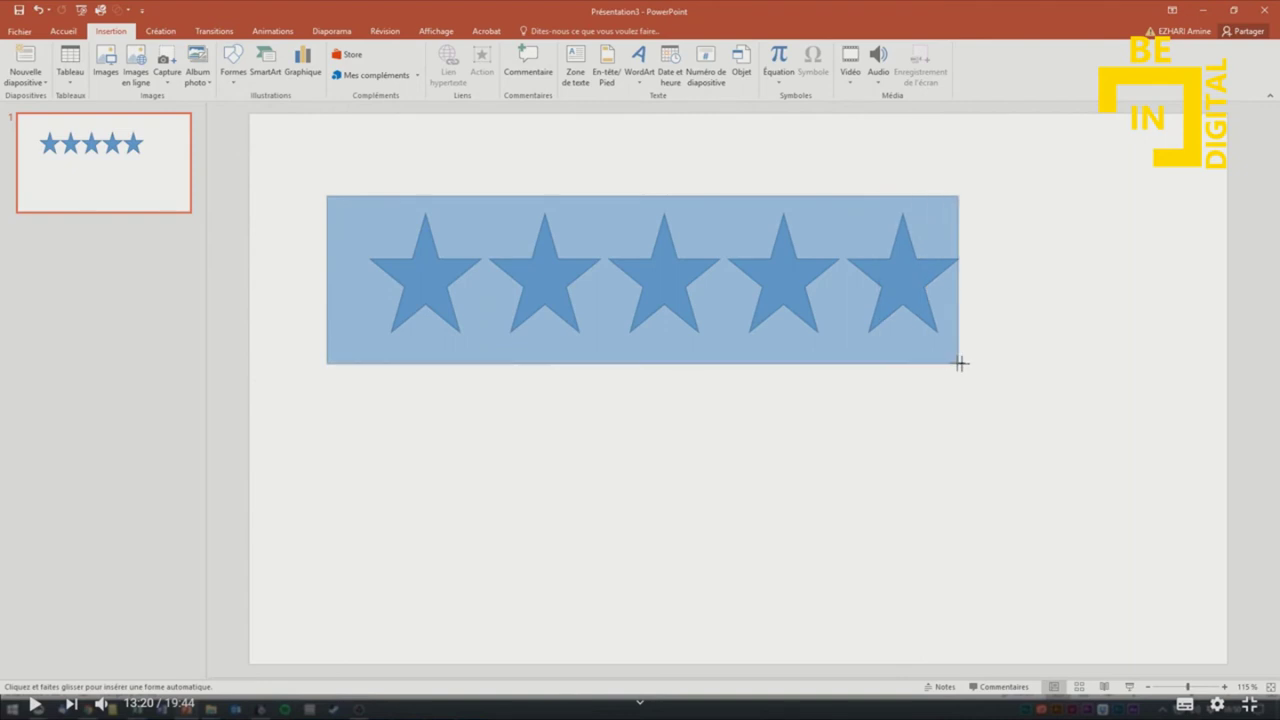
{"action": "left_click", "coordinate": [510, 49]}
{"action": "left_click", "coordinate": [510, 165]}
Trim the rectangle's edges tightly around the star row, about 4,5 cm by 20,74 cm.
{"action": "left_click_drag", "start_coordinate": [977, 282], "coordinate": [965, 282]}
{"action": "left_click_drag", "start_coordinate": [648, 368], "coordinate": [651, 338]}
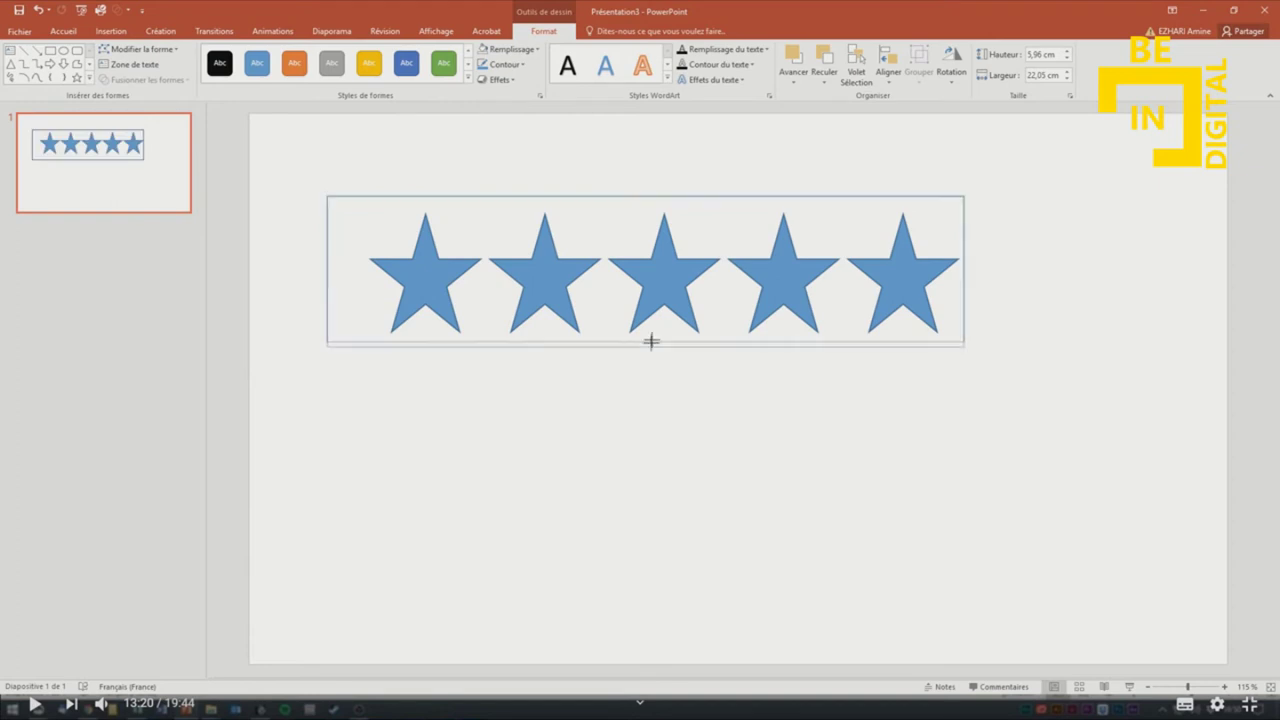
{"action": "left_click_drag", "start_coordinate": [648, 196], "coordinate": [646, 207]}
{"action": "left_click_drag", "start_coordinate": [327, 275], "coordinate": [365, 278]}
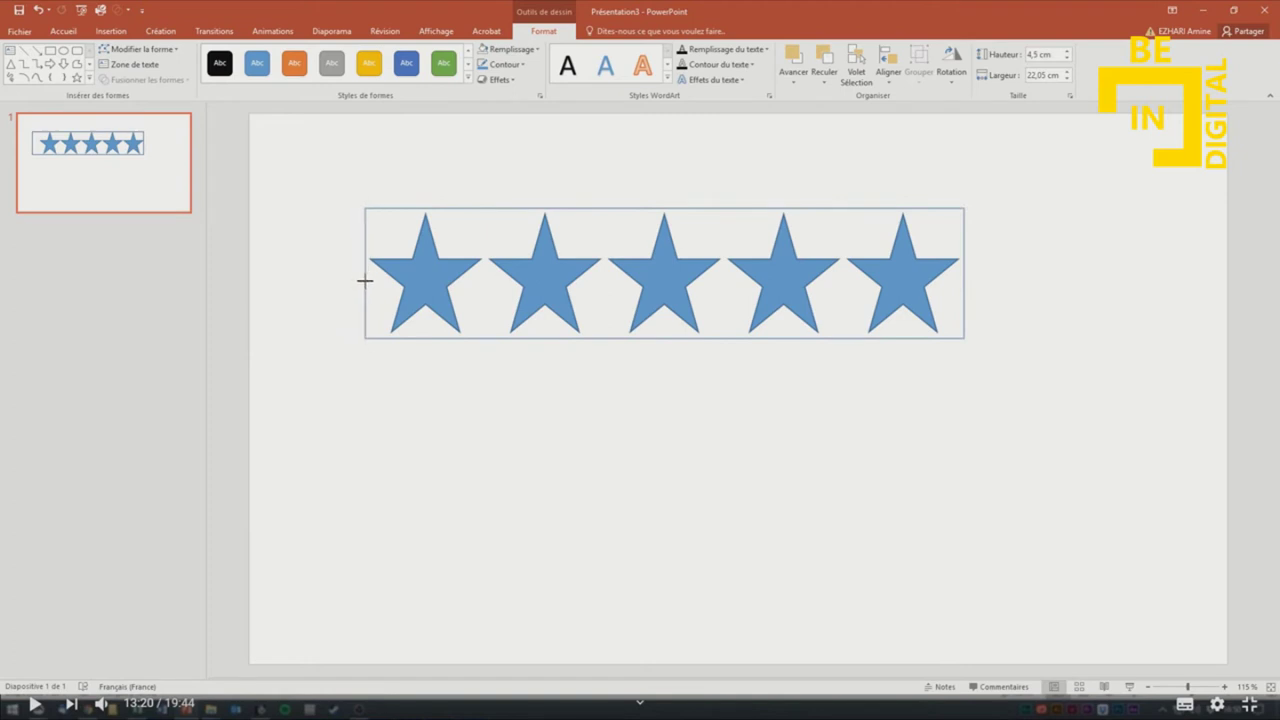
{"action": "left_click", "coordinate": [531, 431]}
{"action": "left_click_drag", "start_coordinate": [330, 170], "coordinate": [1012, 422]}
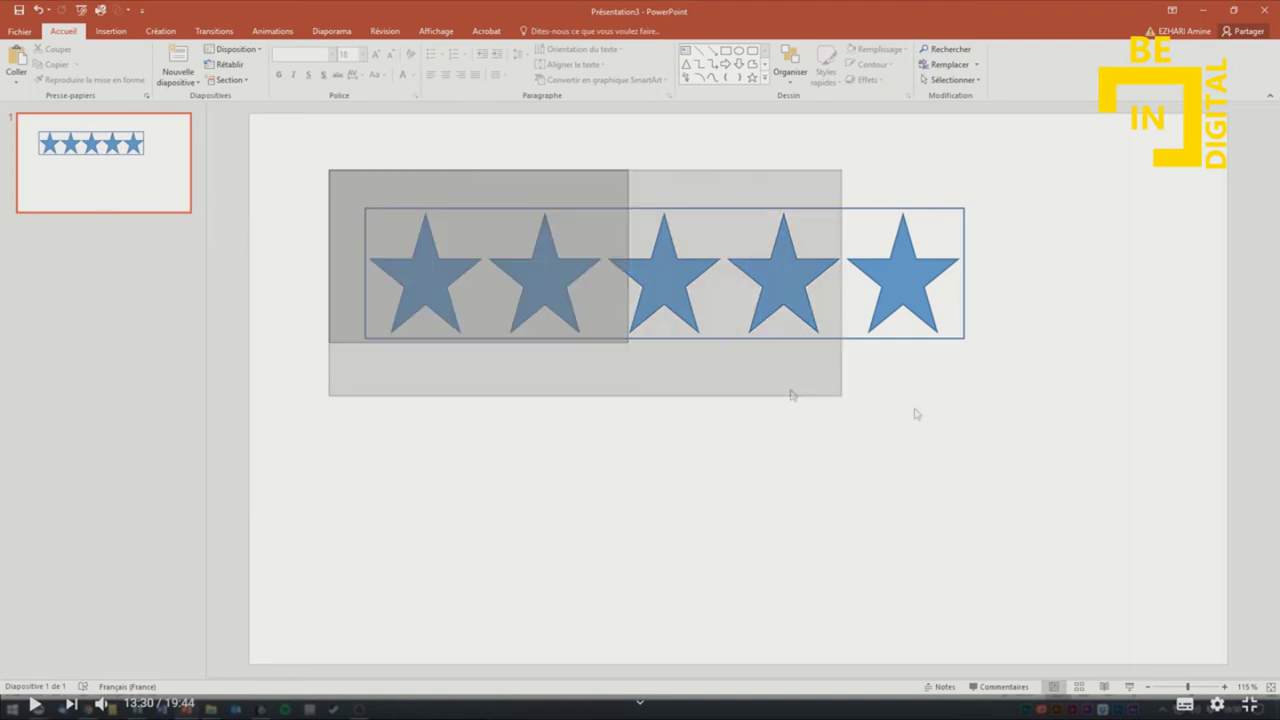
Centre the stars and rectangle on each other horizontally and vertically.
{"action": "left_click", "coordinate": [546, 33]}
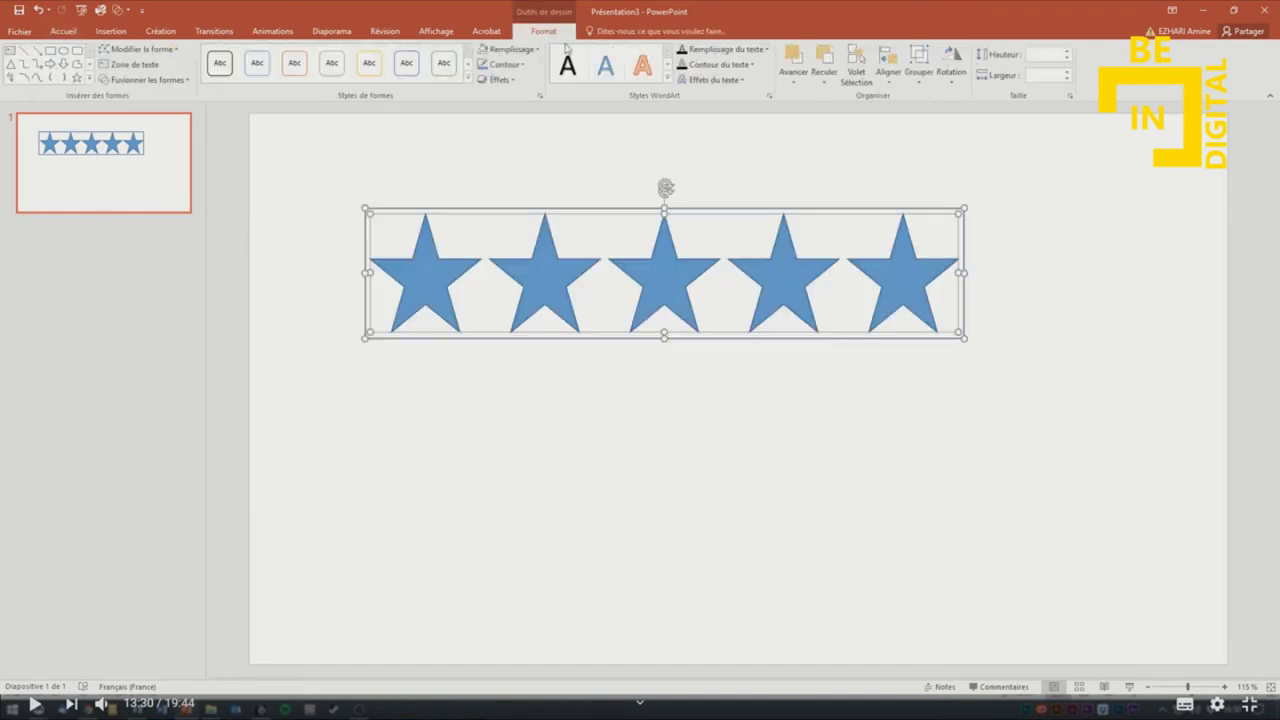
{"action": "left_click", "coordinate": [888, 72]}
{"action": "left_click", "coordinate": [899, 112]}
{"action": "left_click", "coordinate": [888, 72]}
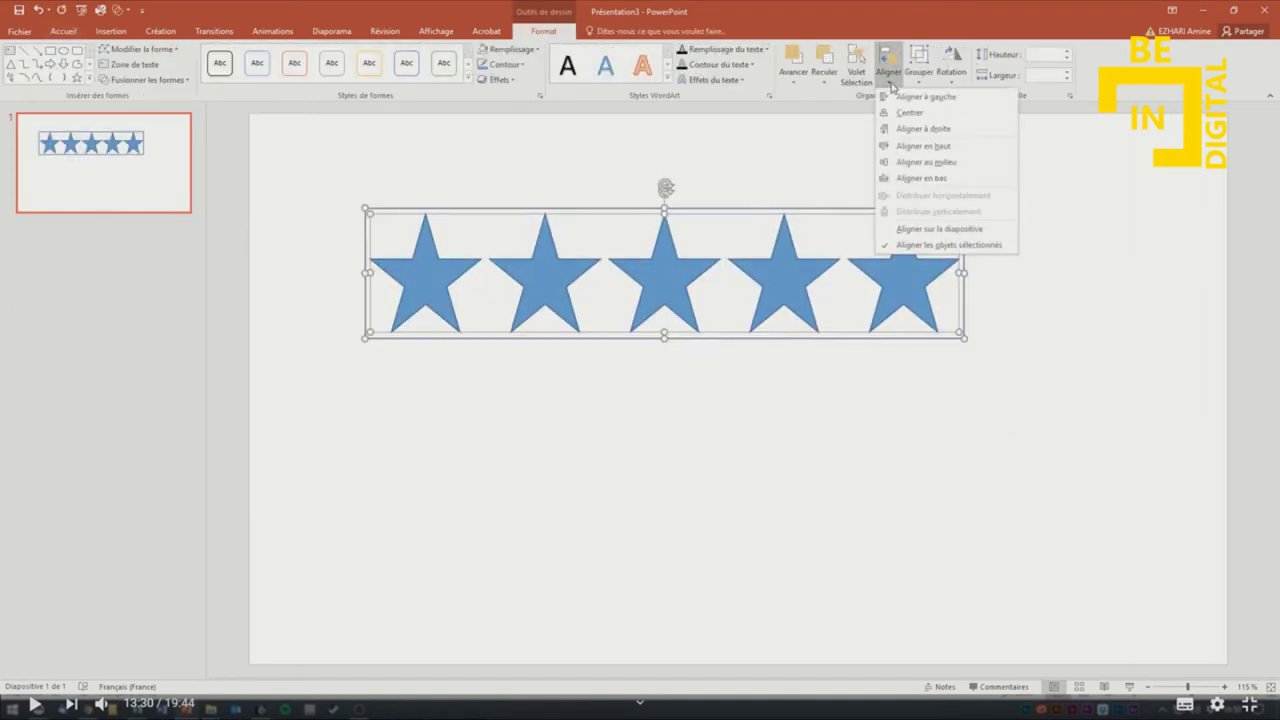
{"action": "left_click", "coordinate": [908, 166]}
{"action": "left_click", "coordinate": [800, 412]}
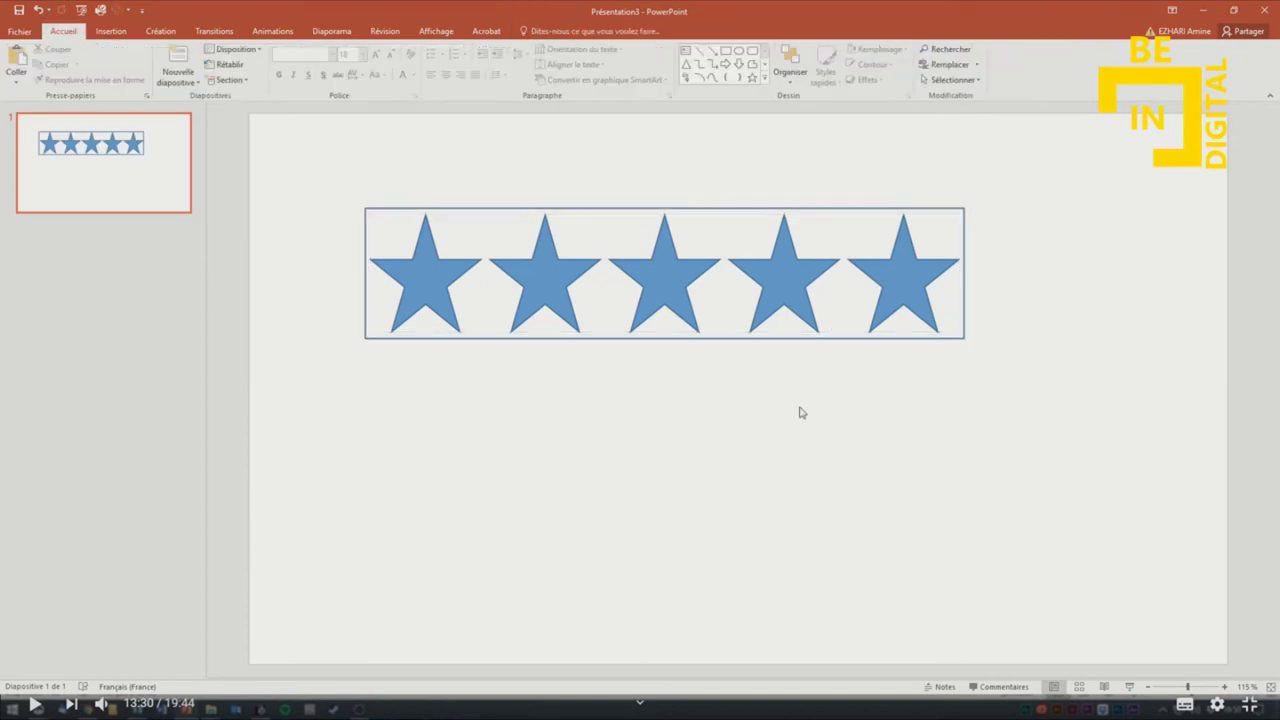
Fill the surrounding rectangle with light grey.
{"action": "left_click", "coordinate": [398, 212]}
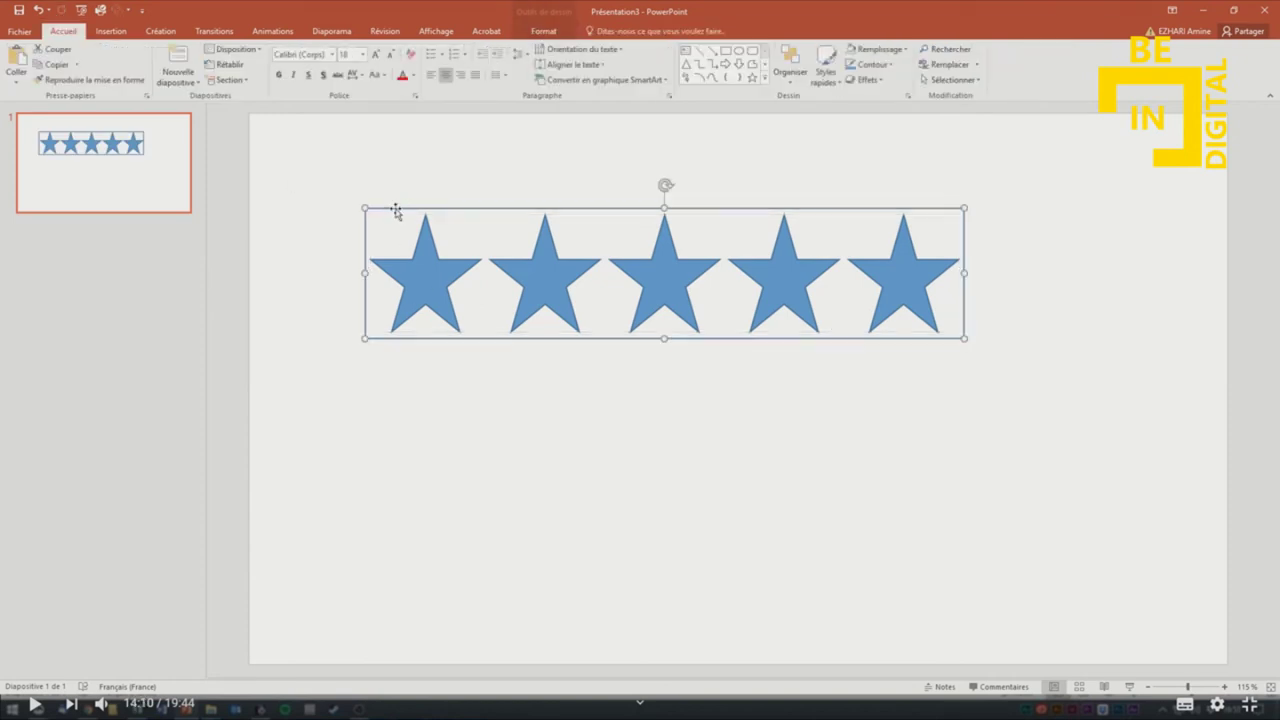
{"action": "left_click", "coordinate": [543, 31]}
{"action": "left_click", "coordinate": [530, 49]}
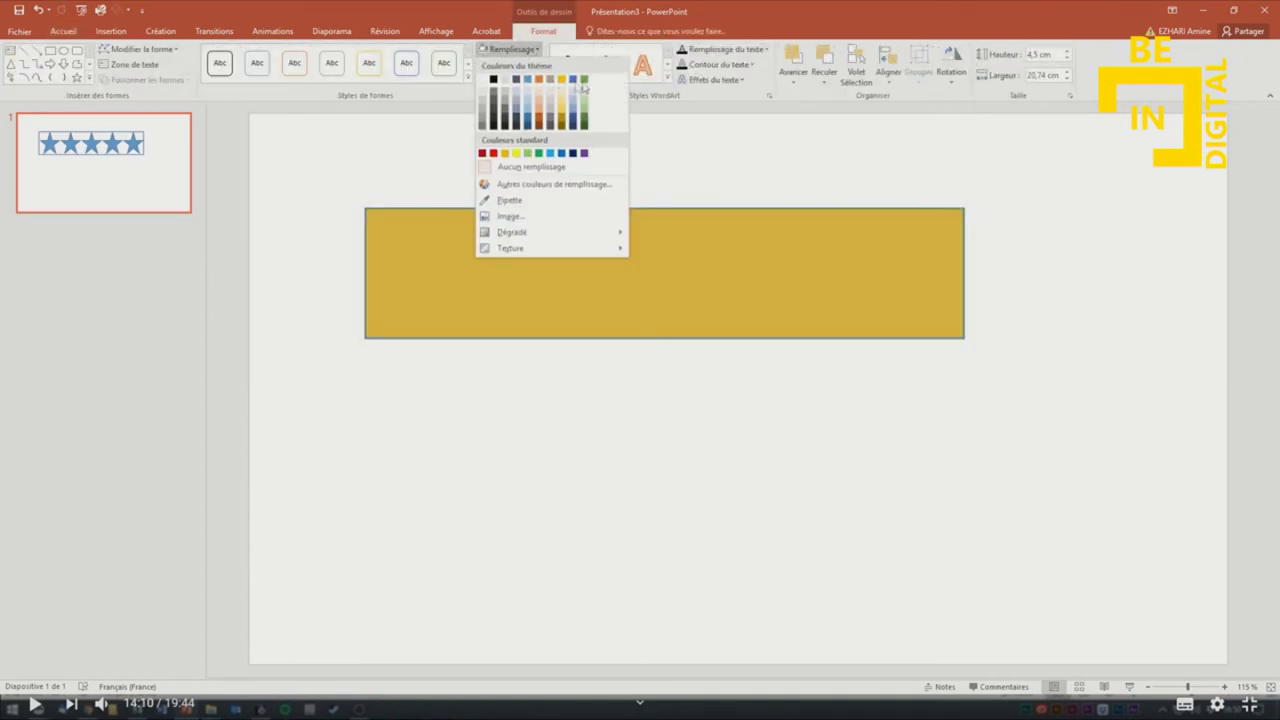
{"action": "left_click", "coordinate": [482, 98]}
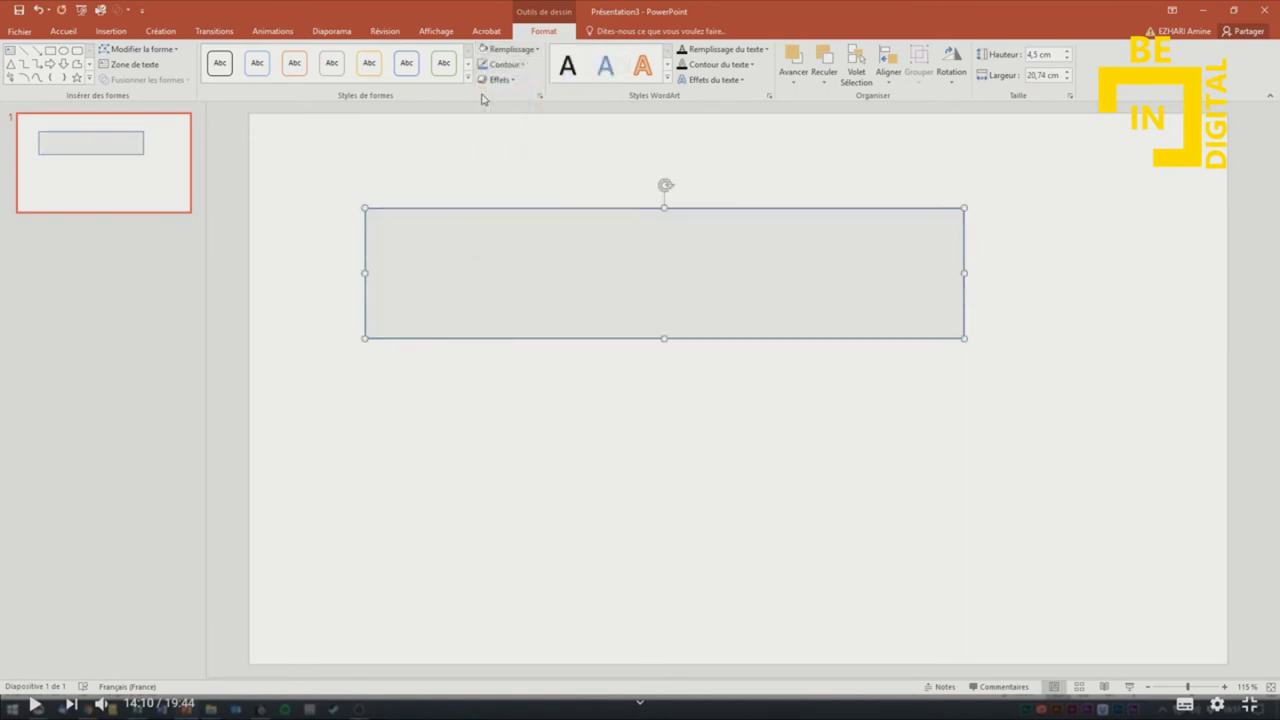
{"action": "left_click", "coordinate": [473, 385]}
Combine the rectangle and stars with Fusionner les formes > Combiner to cut star holes.
{"action": "left_click_drag", "start_coordinate": [318, 146], "coordinate": [1042, 510]}
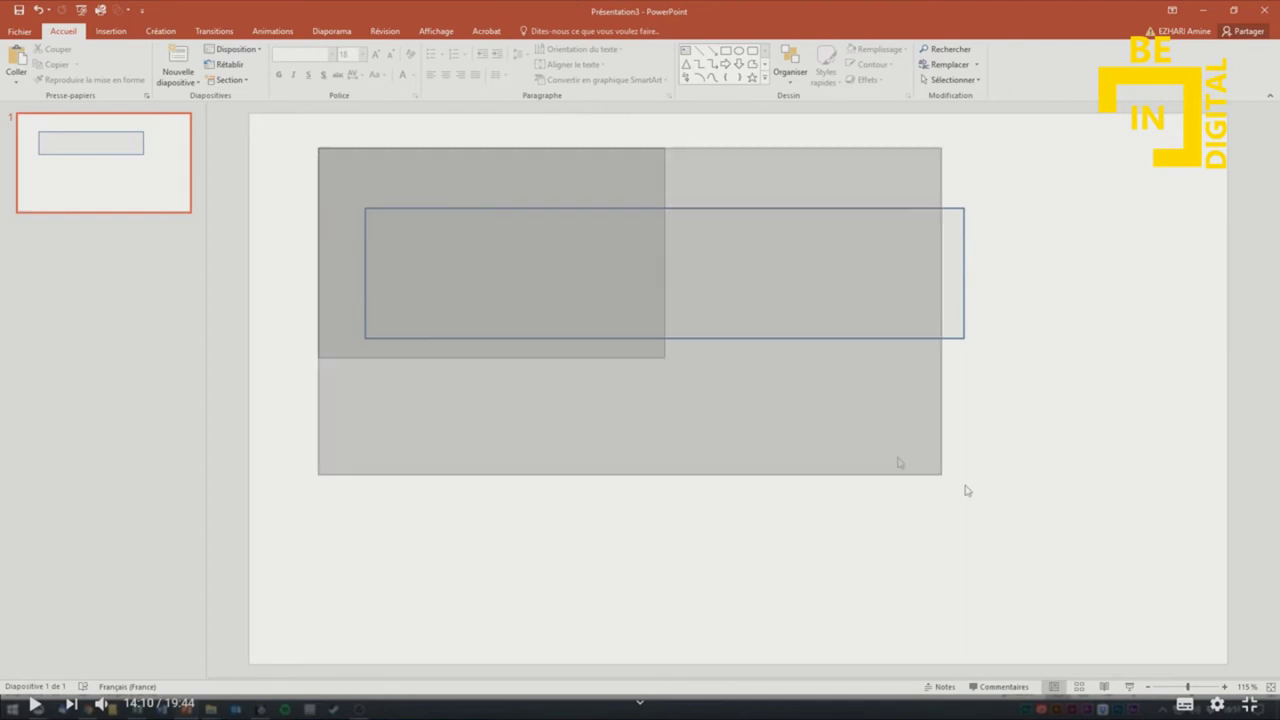
{"action": "left_click", "coordinate": [148, 79]}
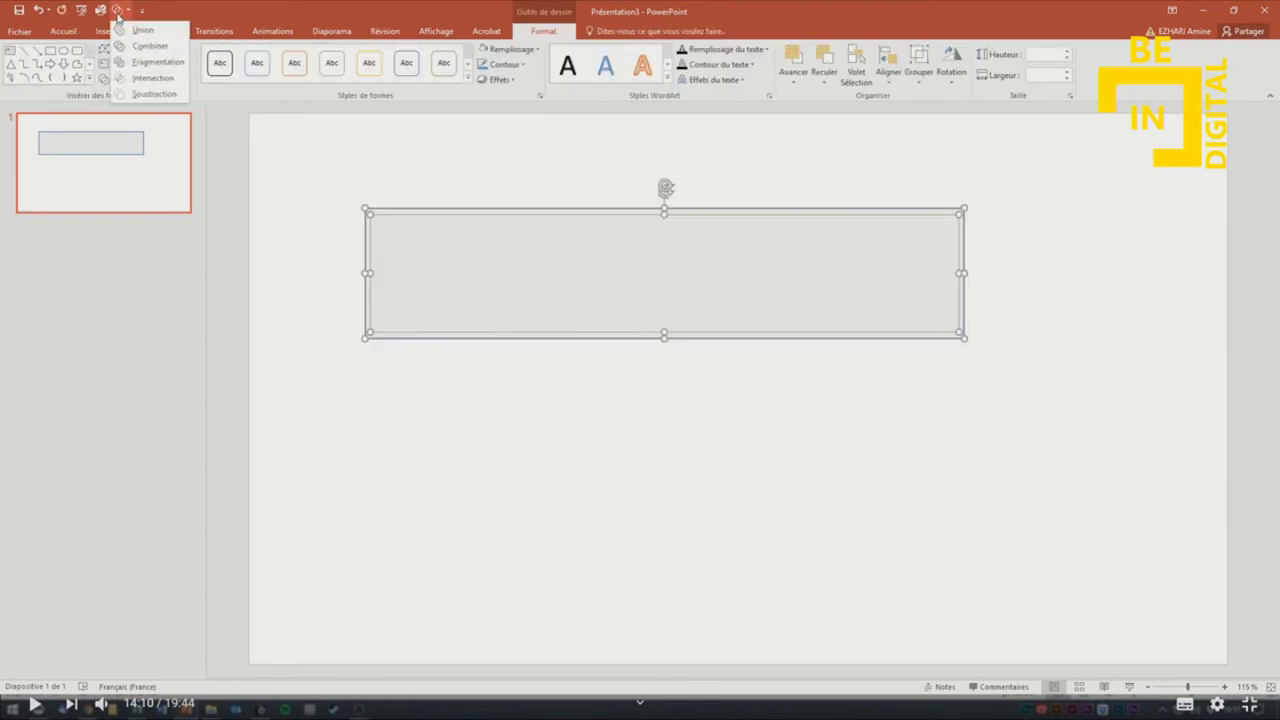
{"action": "left_click", "coordinate": [145, 50]}
{"action": "left_click", "coordinate": [665, 492]}
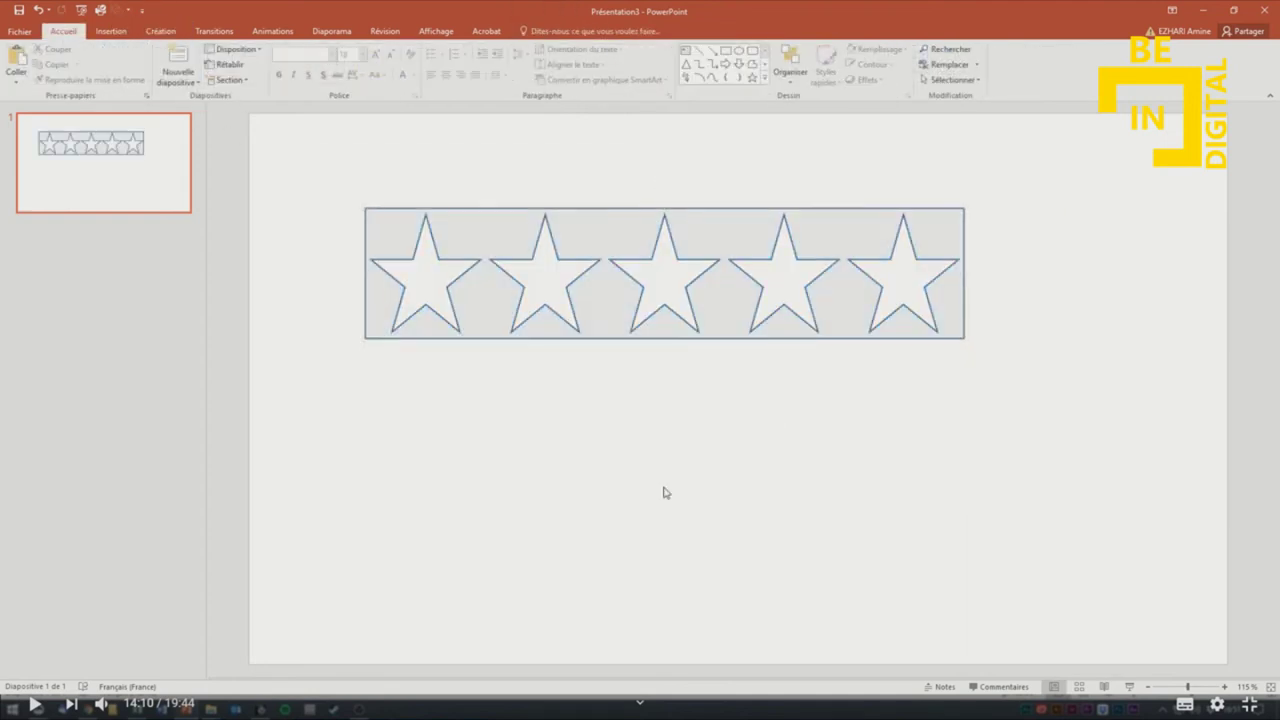
Move the star-cutout bar lower, copy it, and right-click cell C22 in Excel.
{"action": "left_click", "coordinate": [771, 306]}
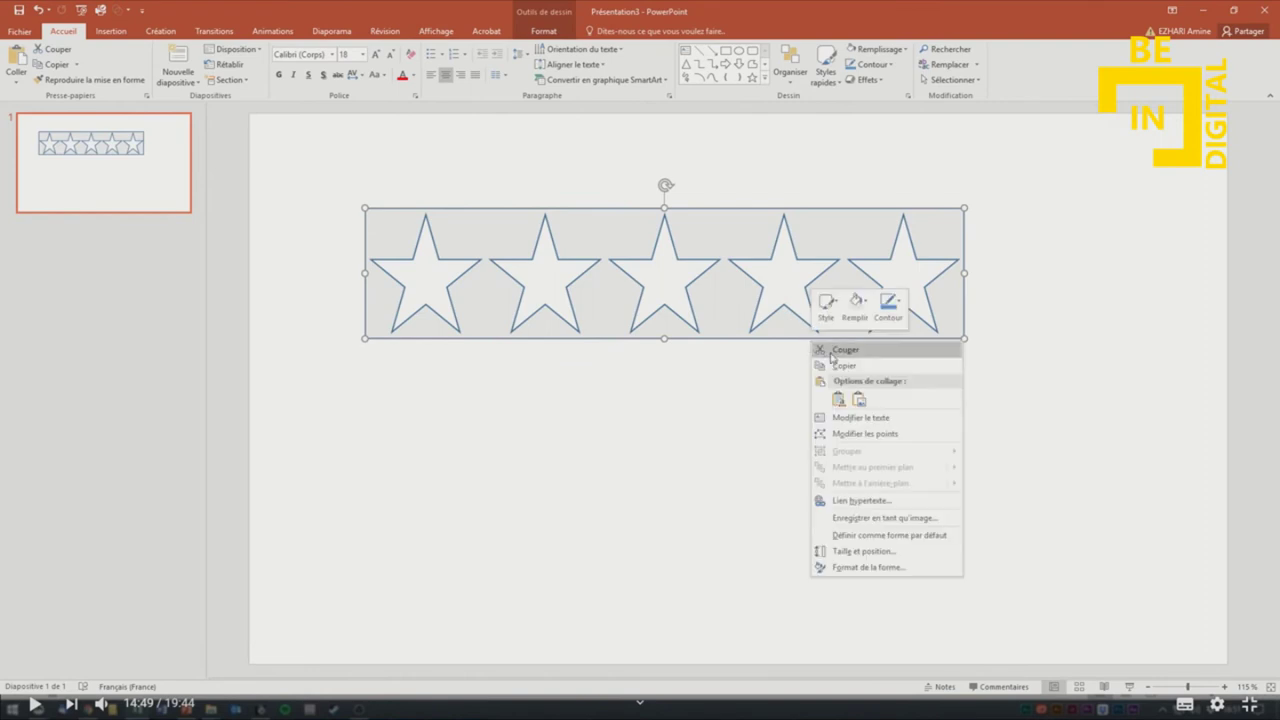
{"action": "left_click", "coordinate": [840, 372]}
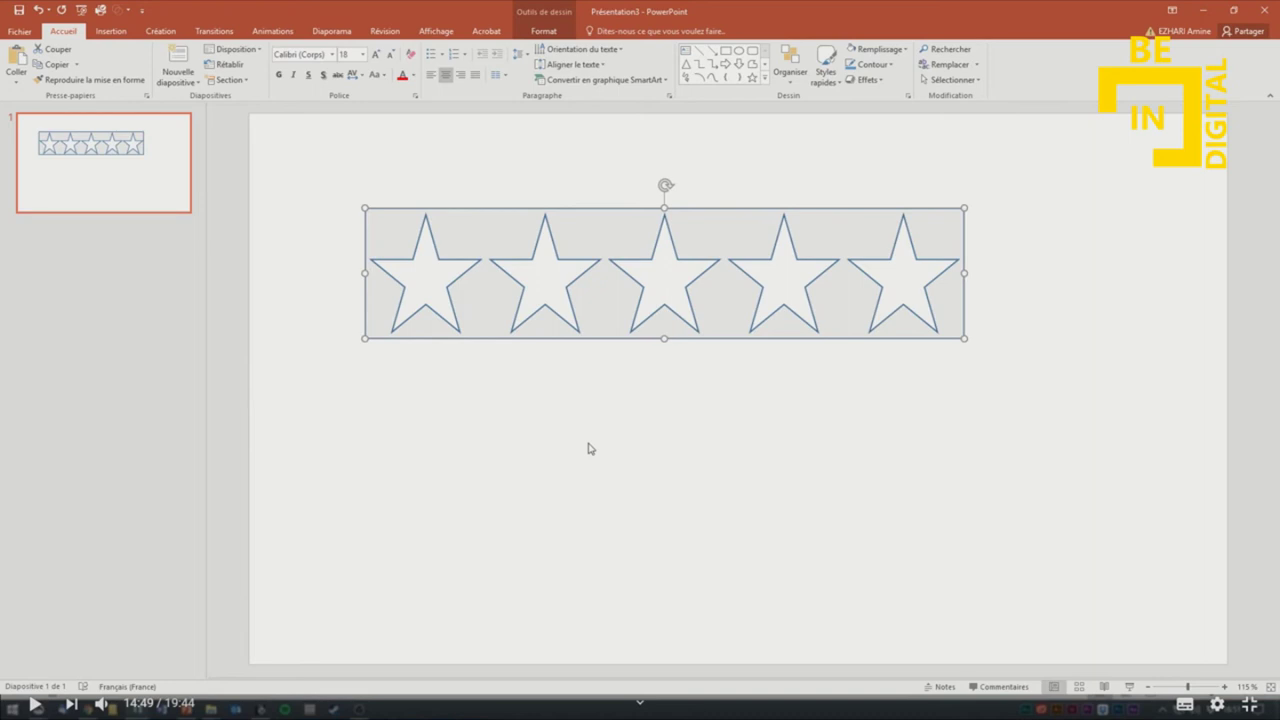
{"action": "left_click_drag", "start_coordinate": [692, 338], "coordinate": [715, 410]}
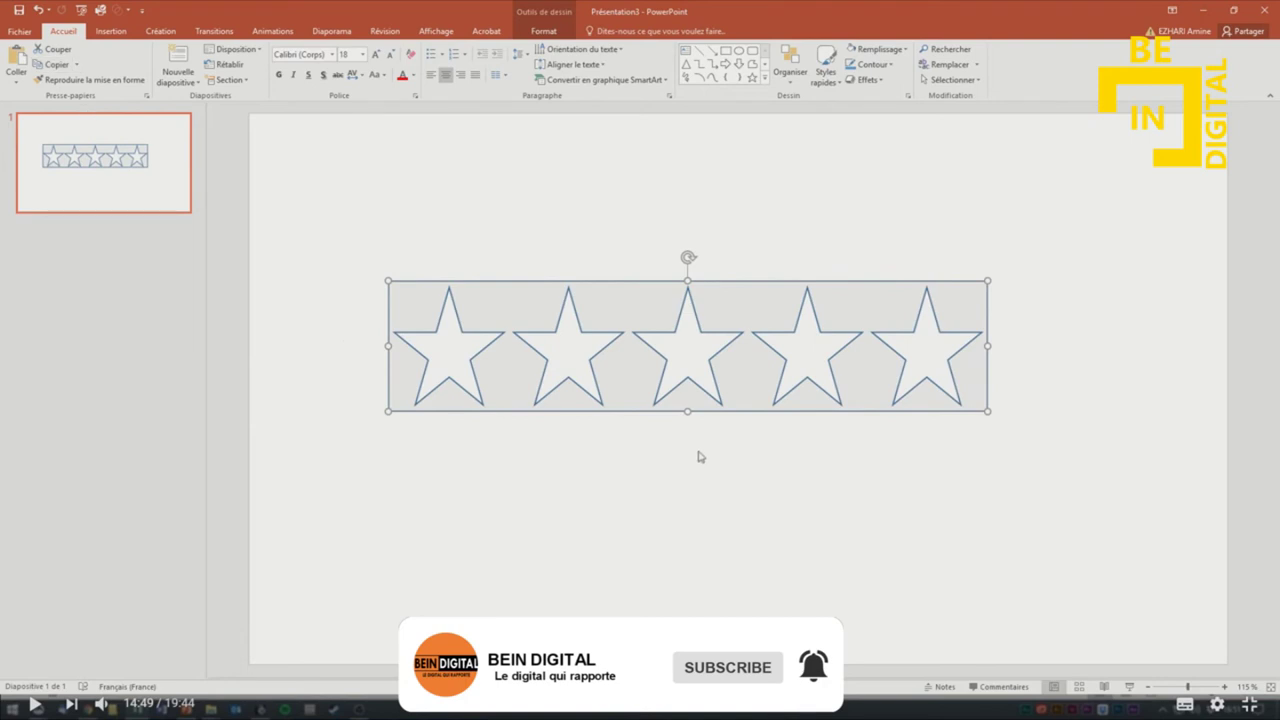
{"action": "right_click", "coordinate": [711, 411]}
{"action": "left_click", "coordinate": [745, 434]}
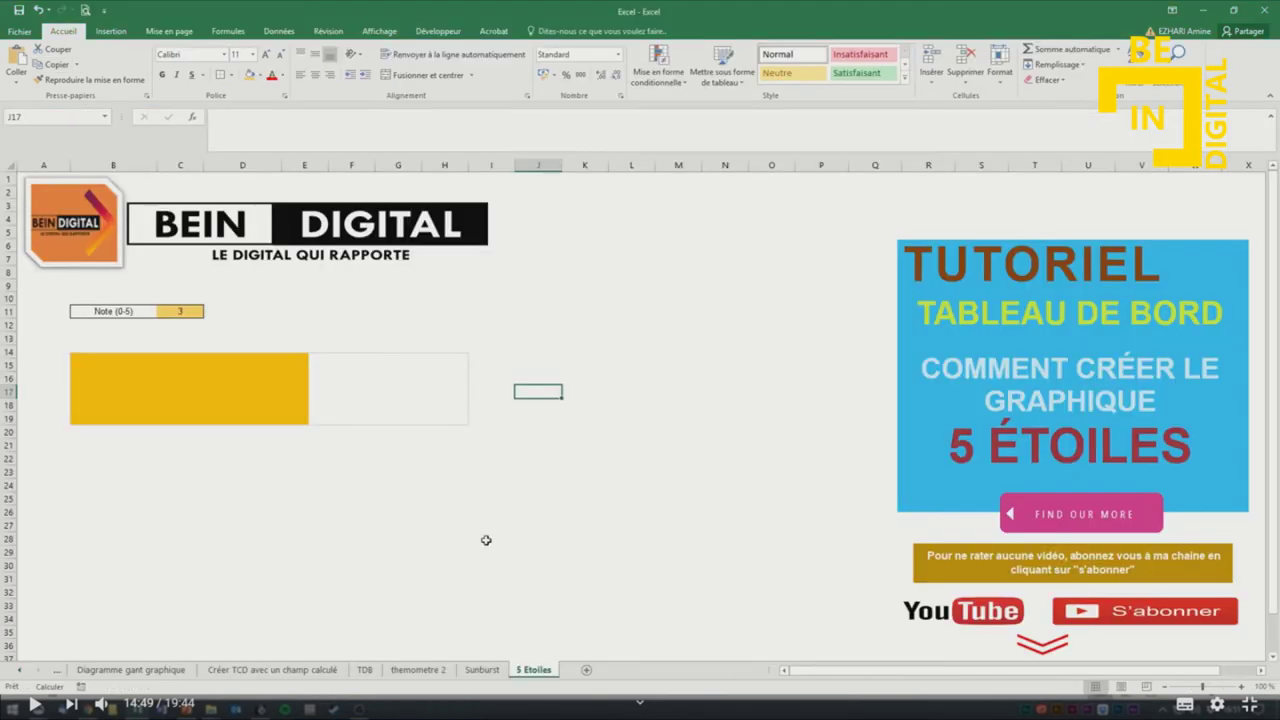
{"action": "right_click", "coordinate": [196, 457]}
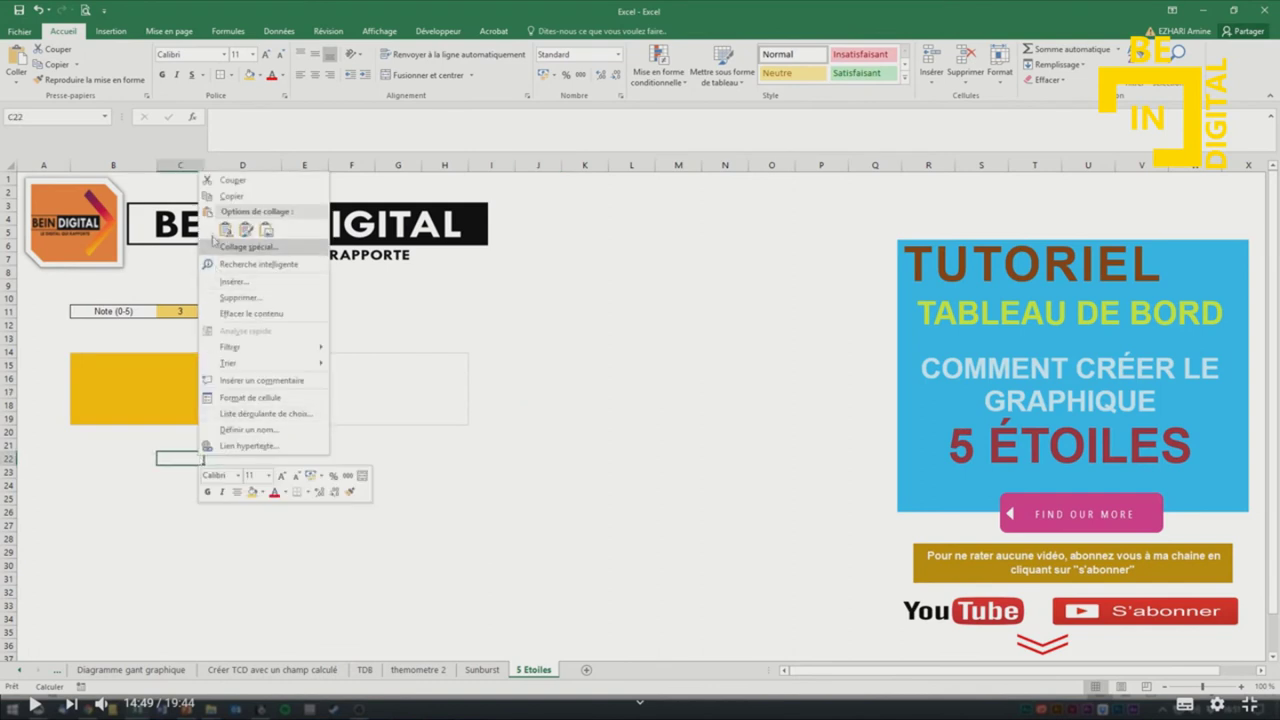
Paste the star-cutout bar at C22 and test resizing the gold bar chart.
{"action": "left_click", "coordinate": [225, 231]}
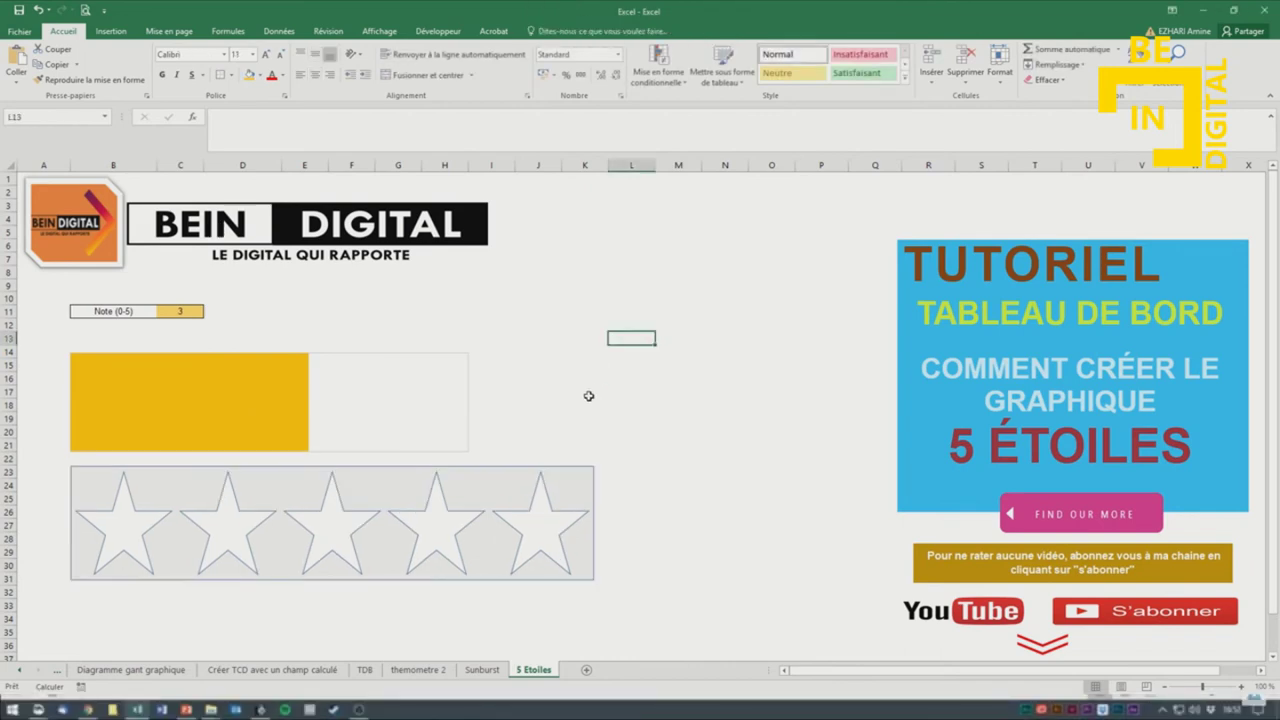
{"action": "left_click", "coordinate": [327, 450]}
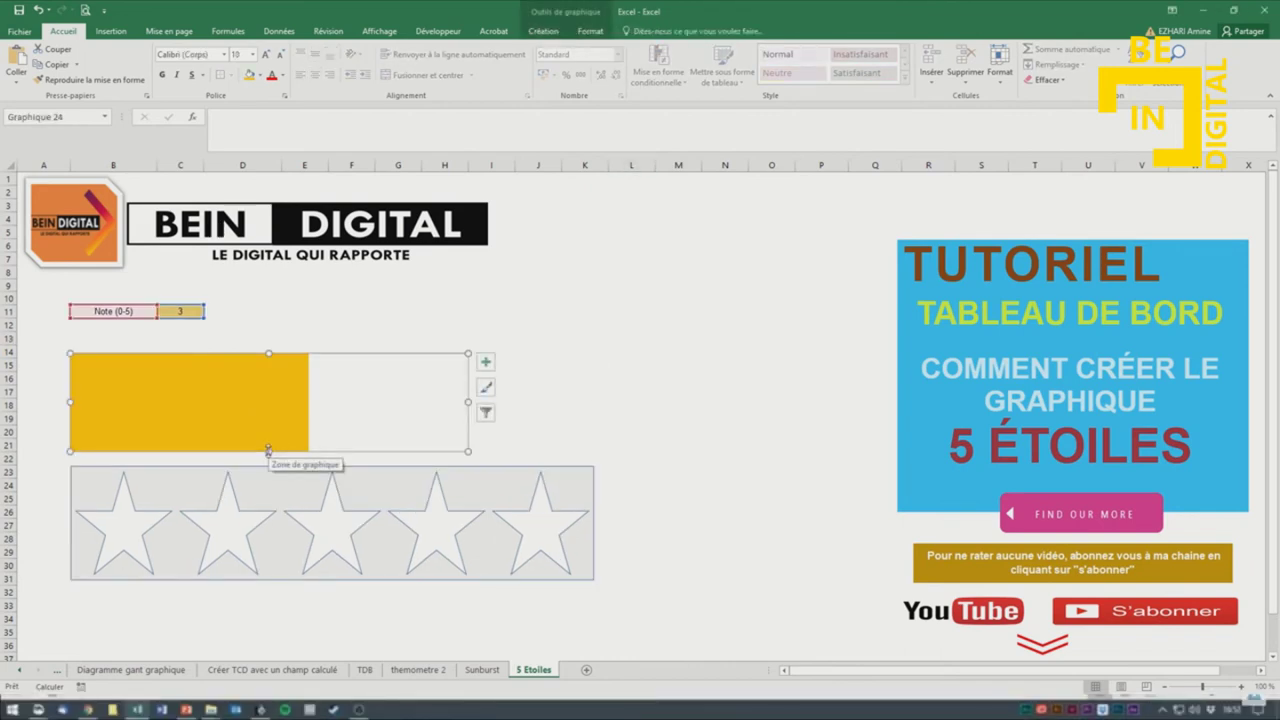
{"action": "mouse_move", "coordinate": [268, 451]}
{"action": "left_mouse_down"}
{"action": "mouse_move", "coordinate": [268, 440]}
{"action": "mouse_move", "coordinate": [266, 451]}
{"action": "left_mouse_up"}
{"action": "left_click", "coordinate": [594, 379]}
Shrink the star-cutout bar by its corner to roughly the gold chart's width.
{"action": "left_click", "coordinate": [592, 502]}
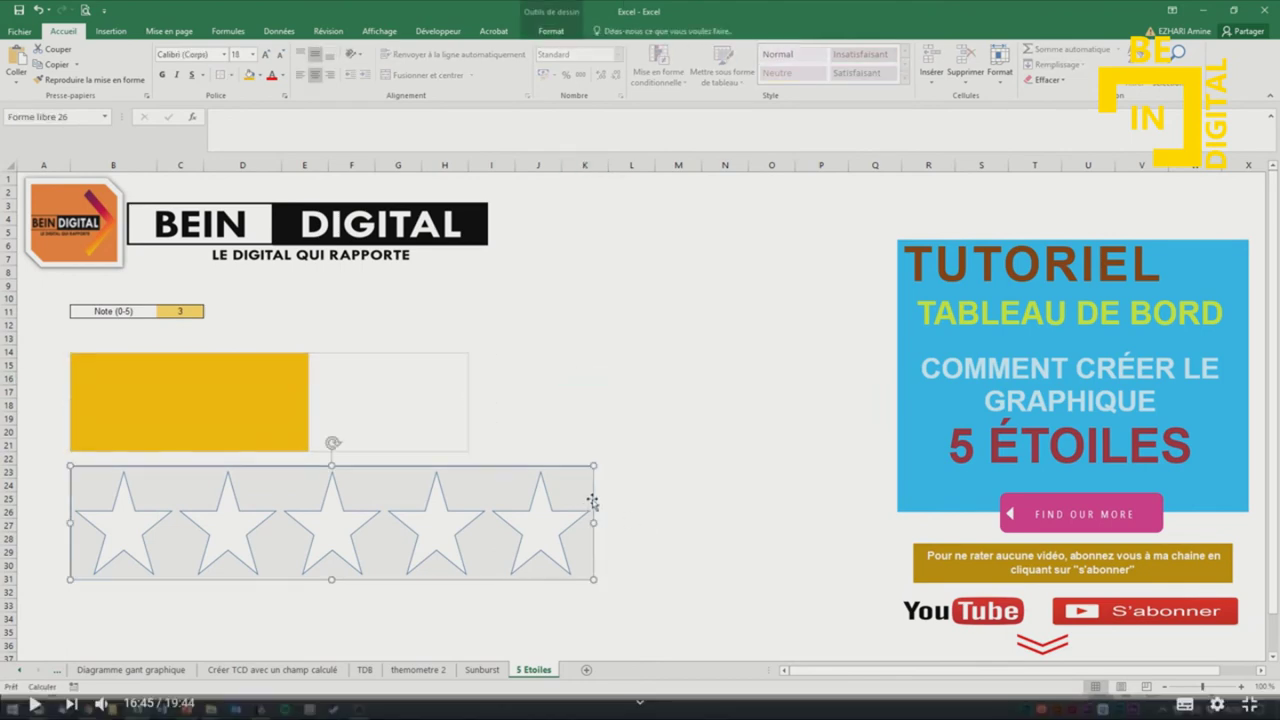
{"action": "left_click_drag", "start_coordinate": [594, 578], "coordinate": [467, 531]}
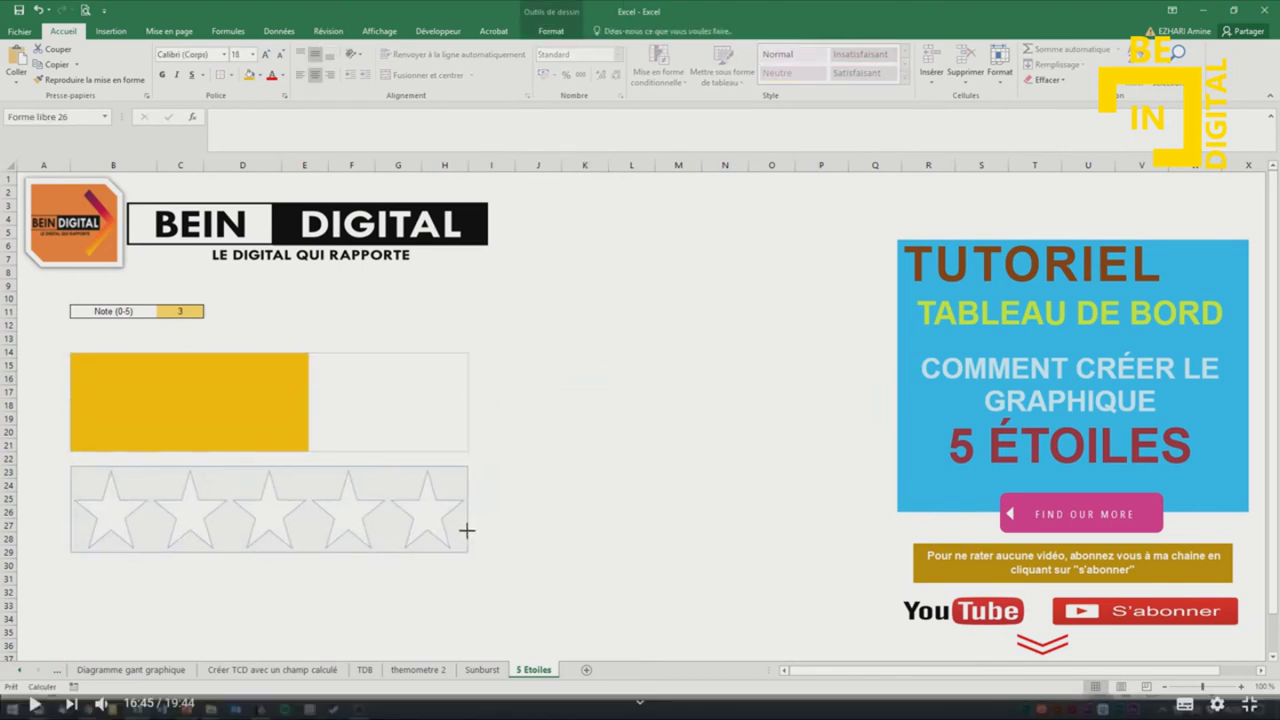
{"action": "left_click", "coordinate": [534, 466]}
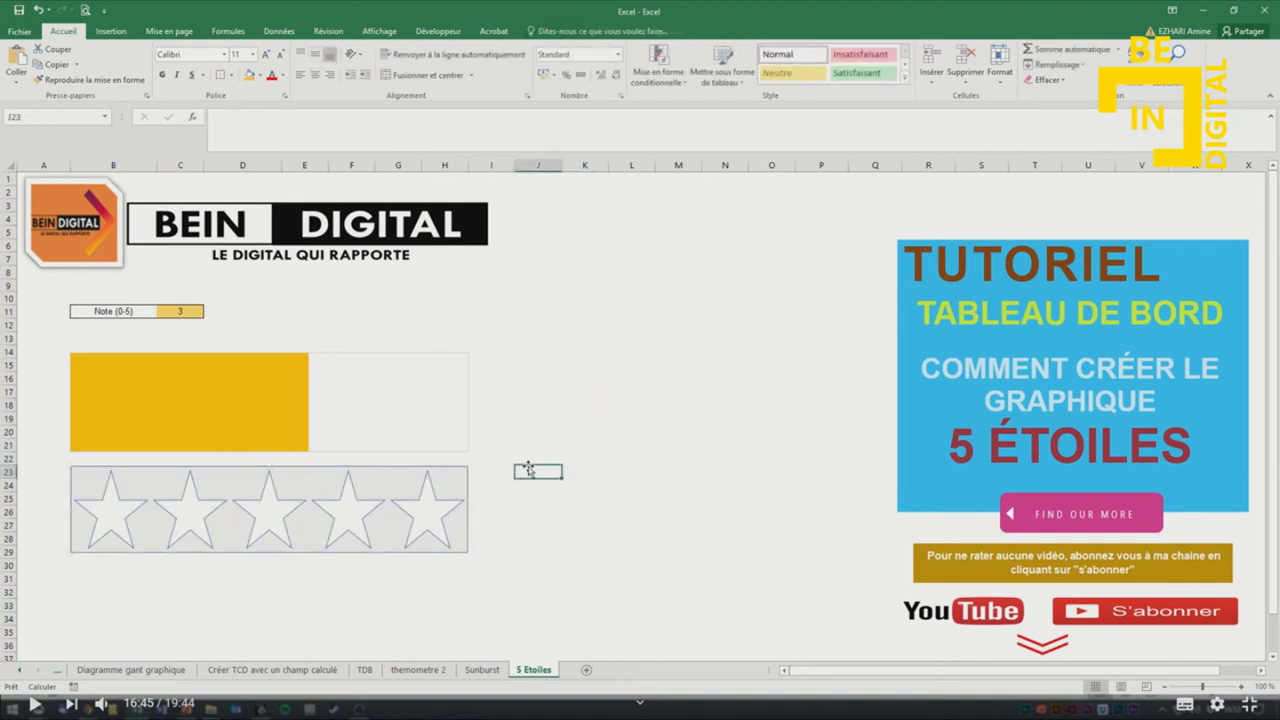
{"action": "left_click", "coordinate": [455, 468]}
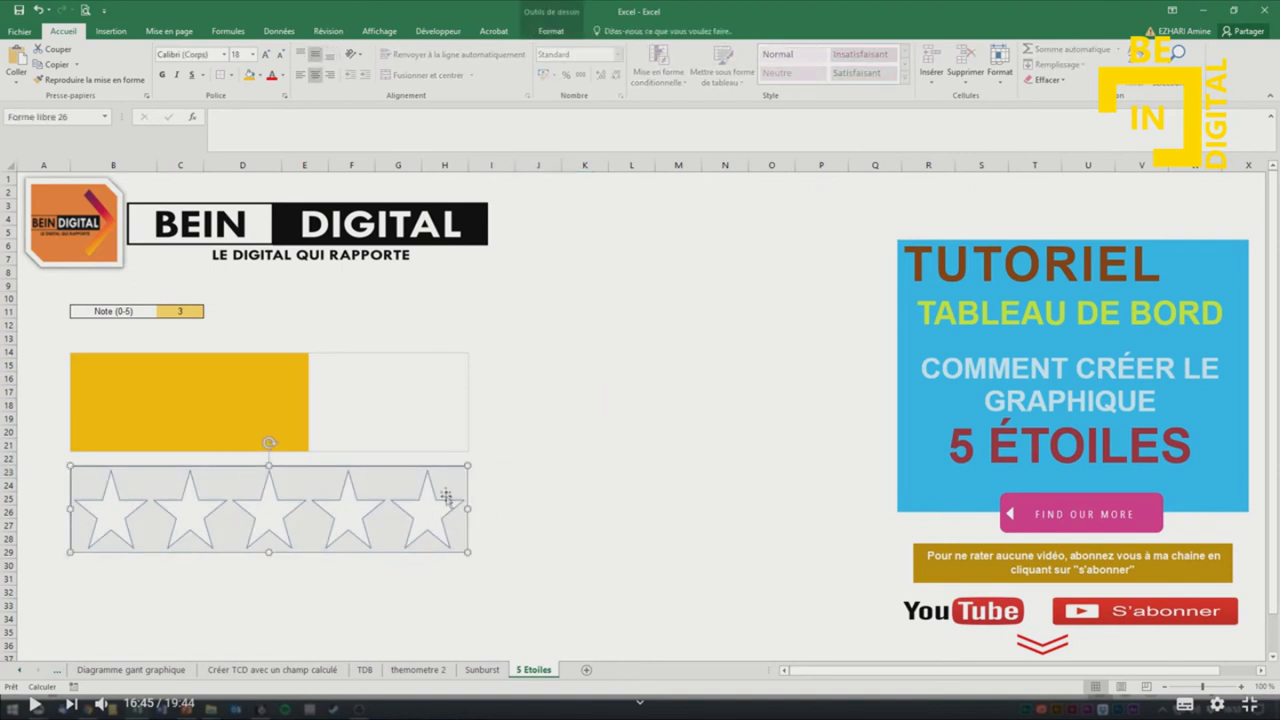
{"action": "left_click", "coordinate": [360, 428]}
{"action": "left_click", "coordinate": [589, 30]}
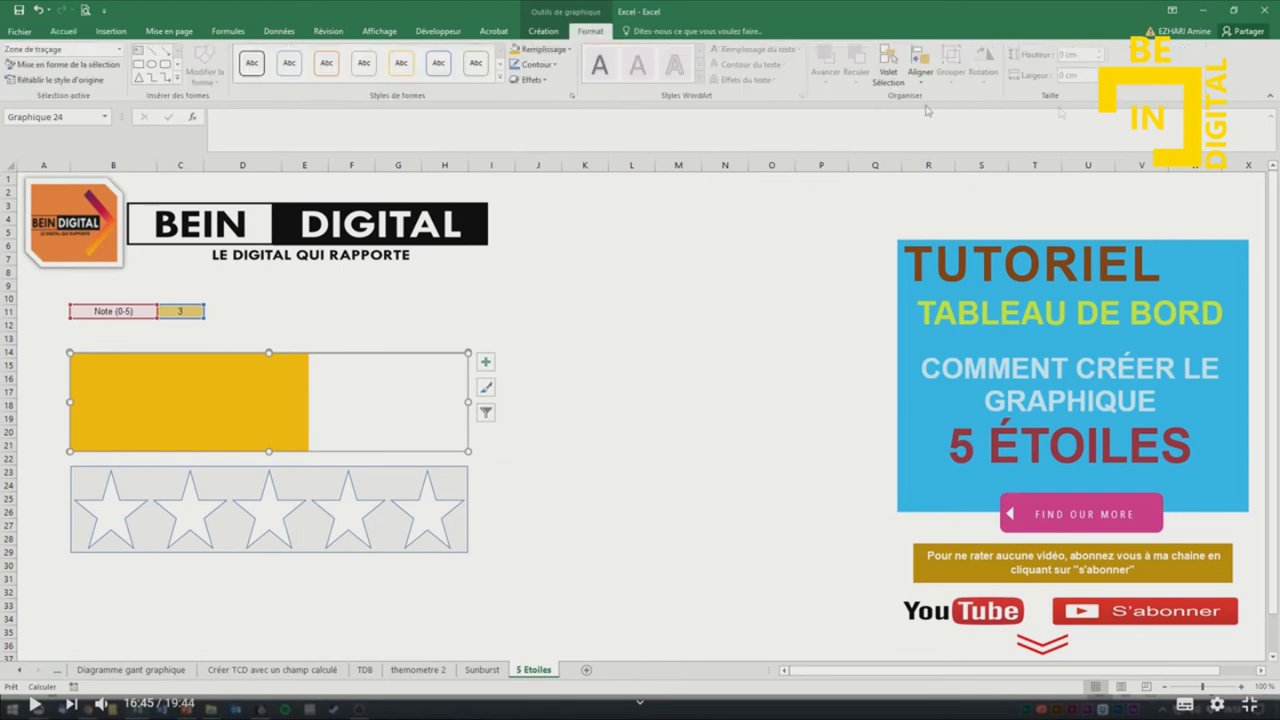
Size the gold bar chart to 15,5 cm wide and 4 cm high.
{"action": "left_click", "coordinate": [459, 356]}
{"action": "left_click_drag", "start_coordinate": [468, 402], "coordinate": [455, 402]}
{"action": "left_click", "coordinate": [1098, 71]}
{"action": "left_click", "coordinate": [1098, 71]}
{"action": "left_click", "coordinate": [1098, 71]}
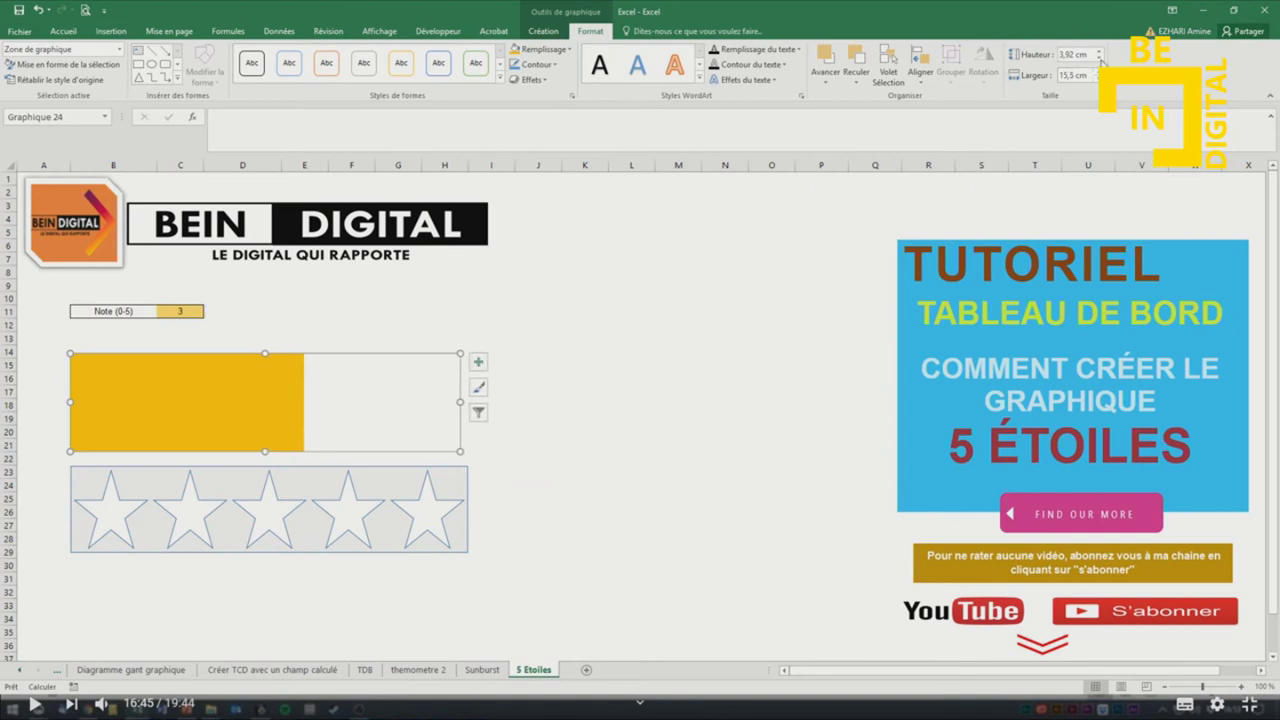
{"action": "left_click", "coordinate": [1099, 54]}
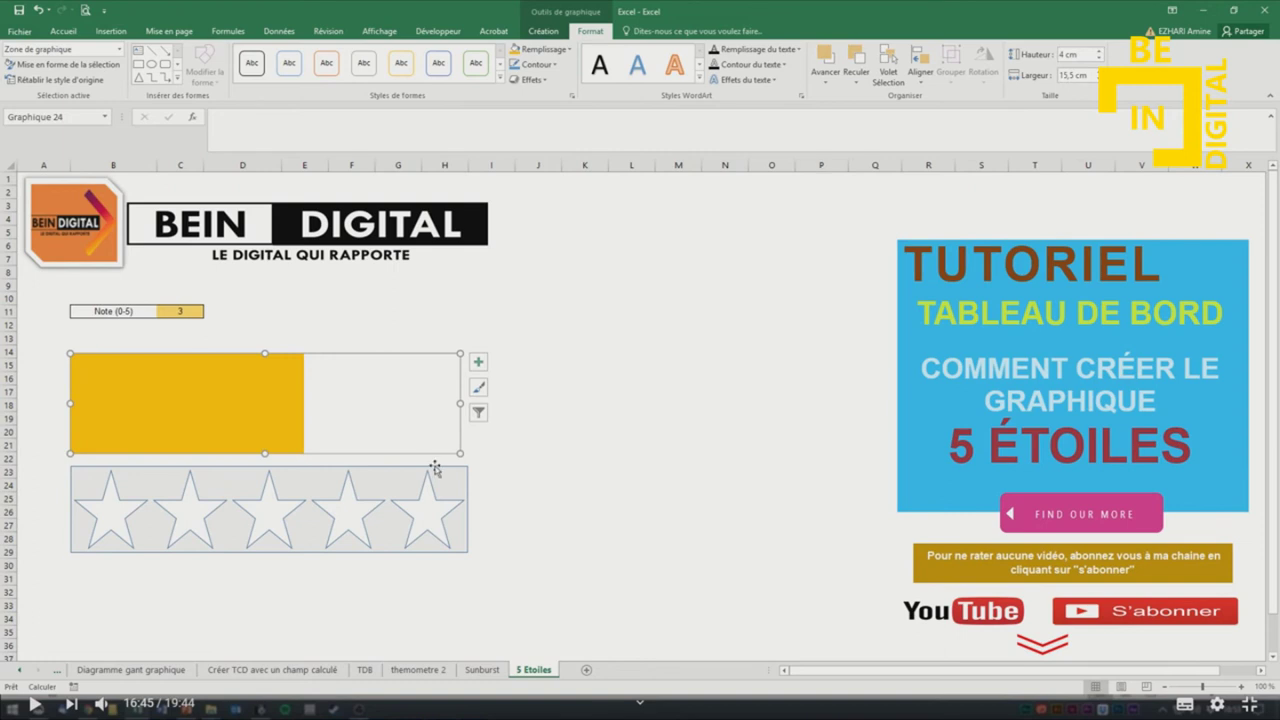
Give the star-cutout bar the same 4 cm height and 15,5 cm width.
{"action": "left_click", "coordinate": [435, 468]}
{"action": "left_click", "coordinate": [551, 31]}
{"action": "left_click", "coordinate": [1035, 55]}
{"action": "key", "text": "Tab"}
{"action": "type", "text": "1"}
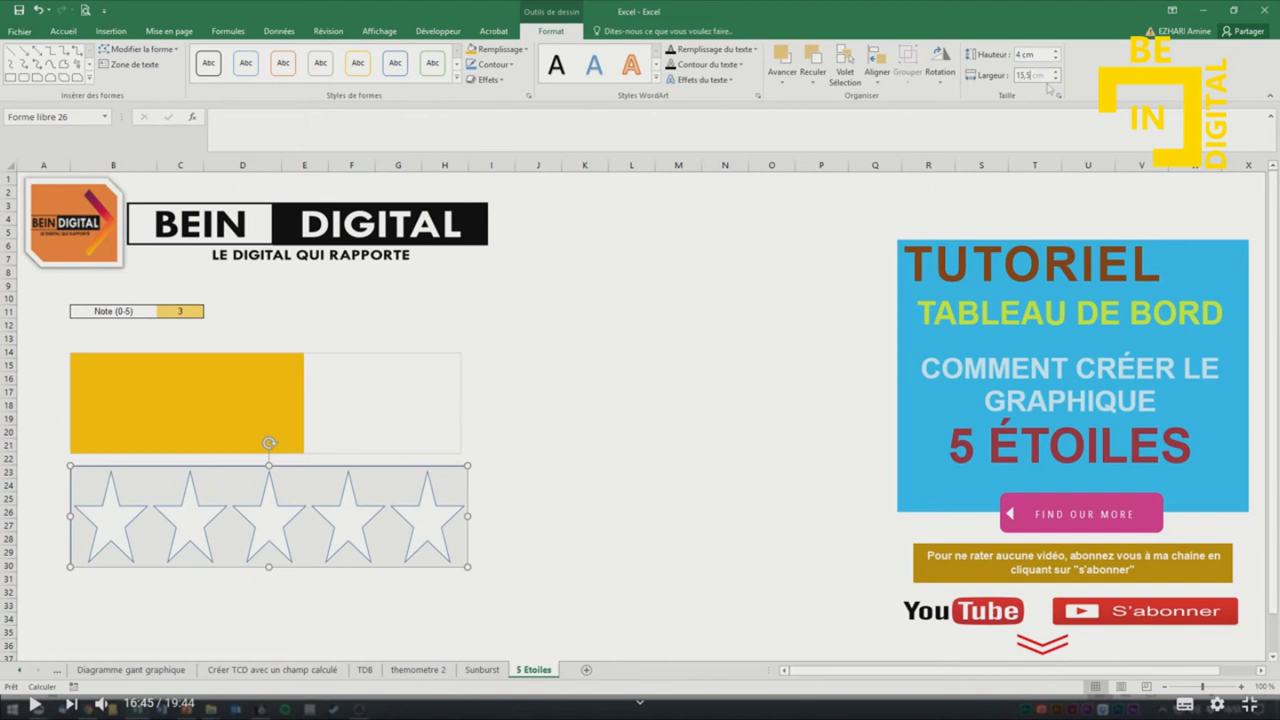
{"action": "key", "text": "Return"}
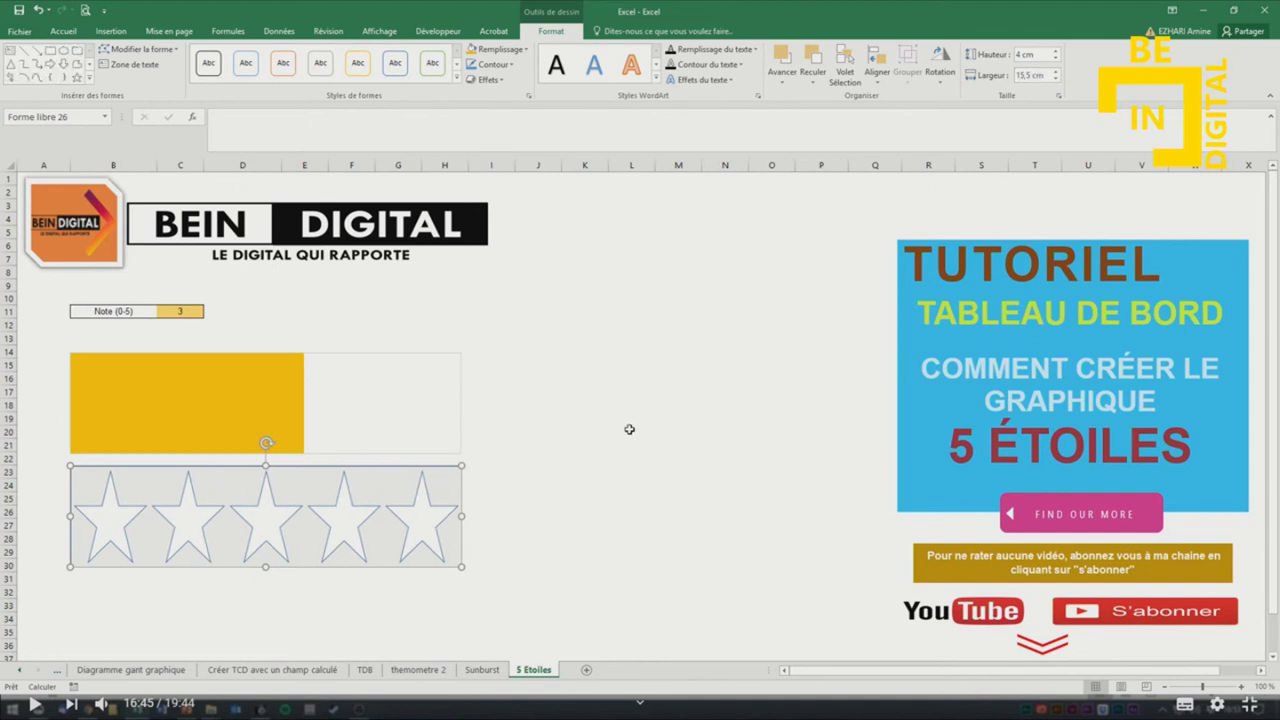
{"action": "left_click", "coordinate": [408, 360]}
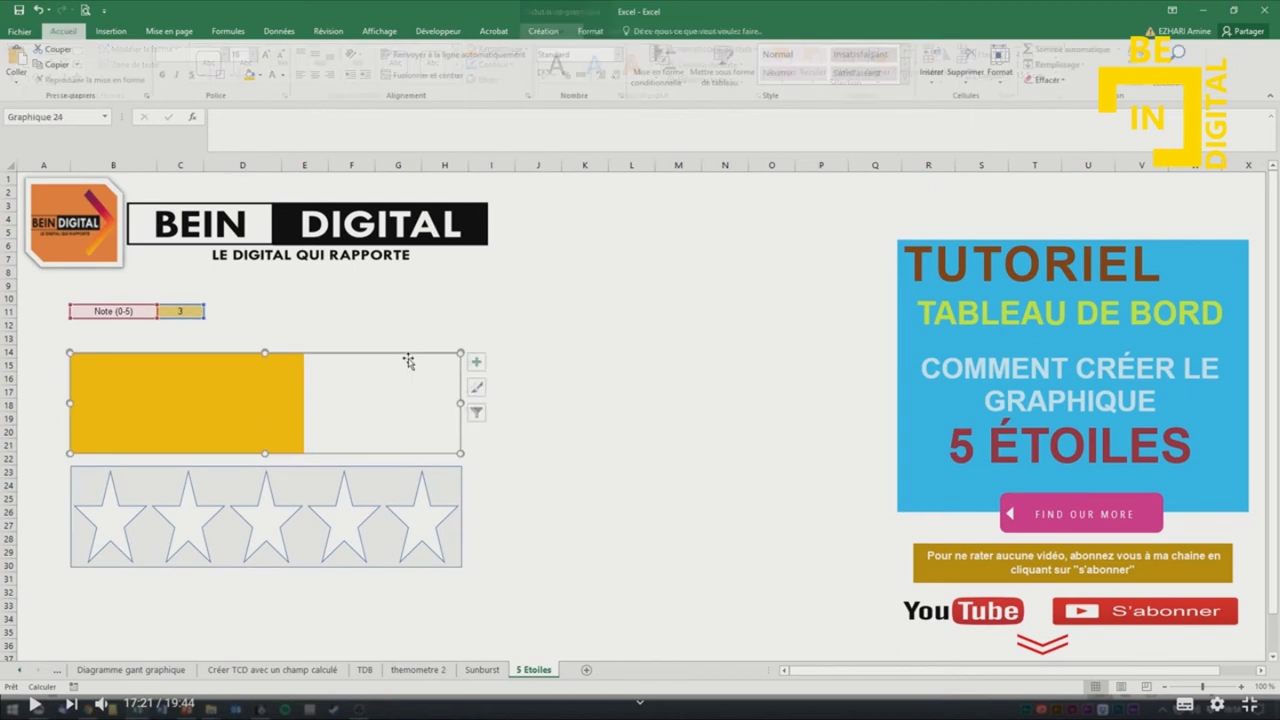
Centre the star-cutout bar over the gold chart and align their top edges.
{"action": "left_click", "coordinate": [450, 490], "text": "ctrl"}
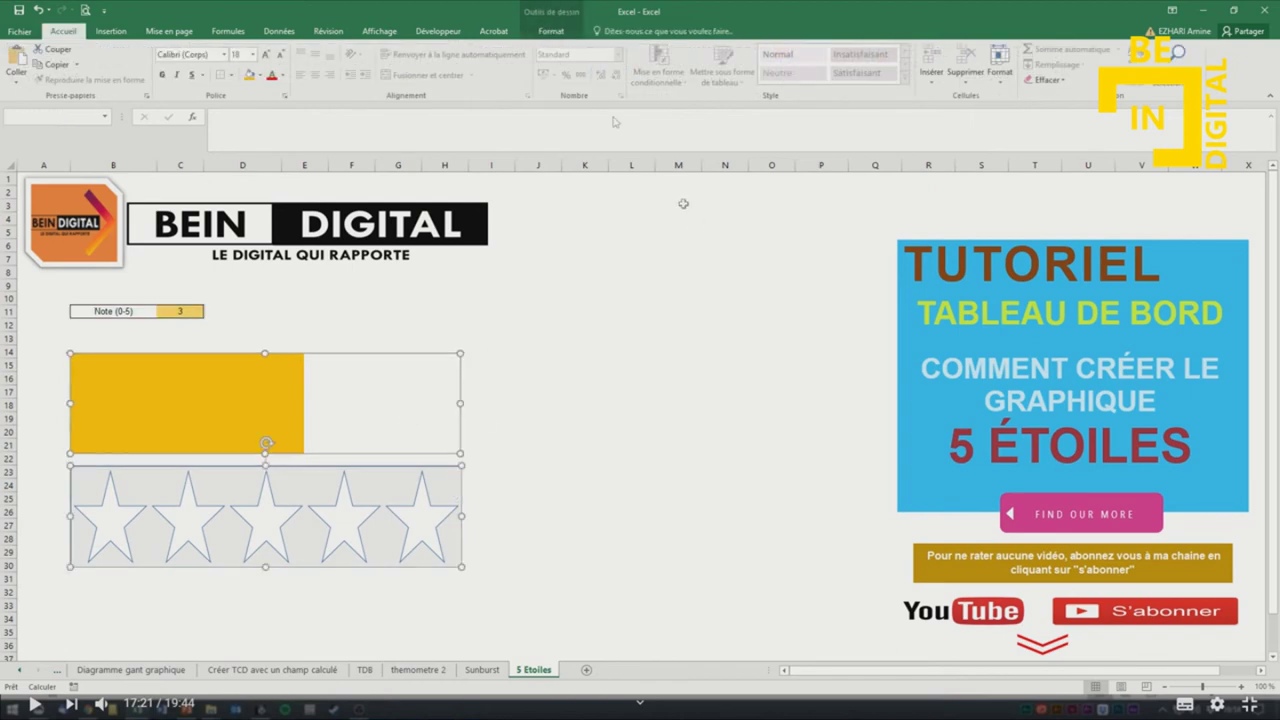
{"action": "left_click", "coordinate": [551, 31]}
{"action": "left_click", "coordinate": [875, 78]}
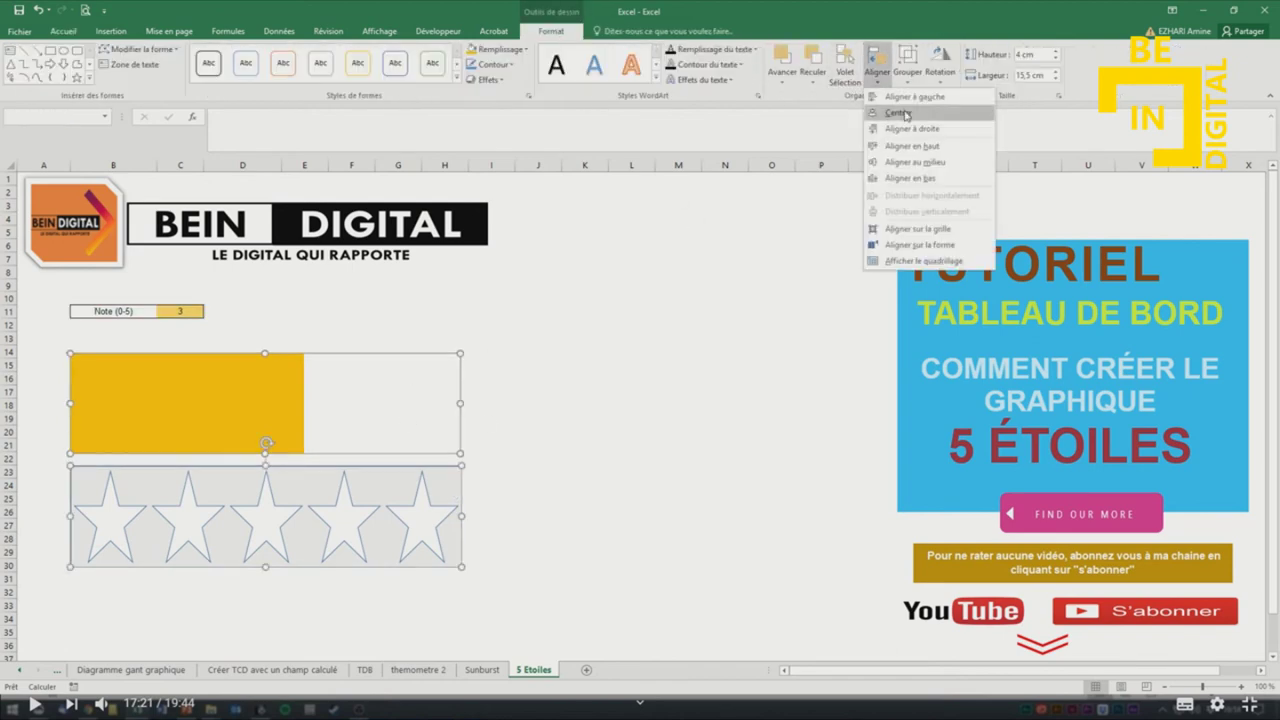
{"action": "left_click", "coordinate": [905, 97]}
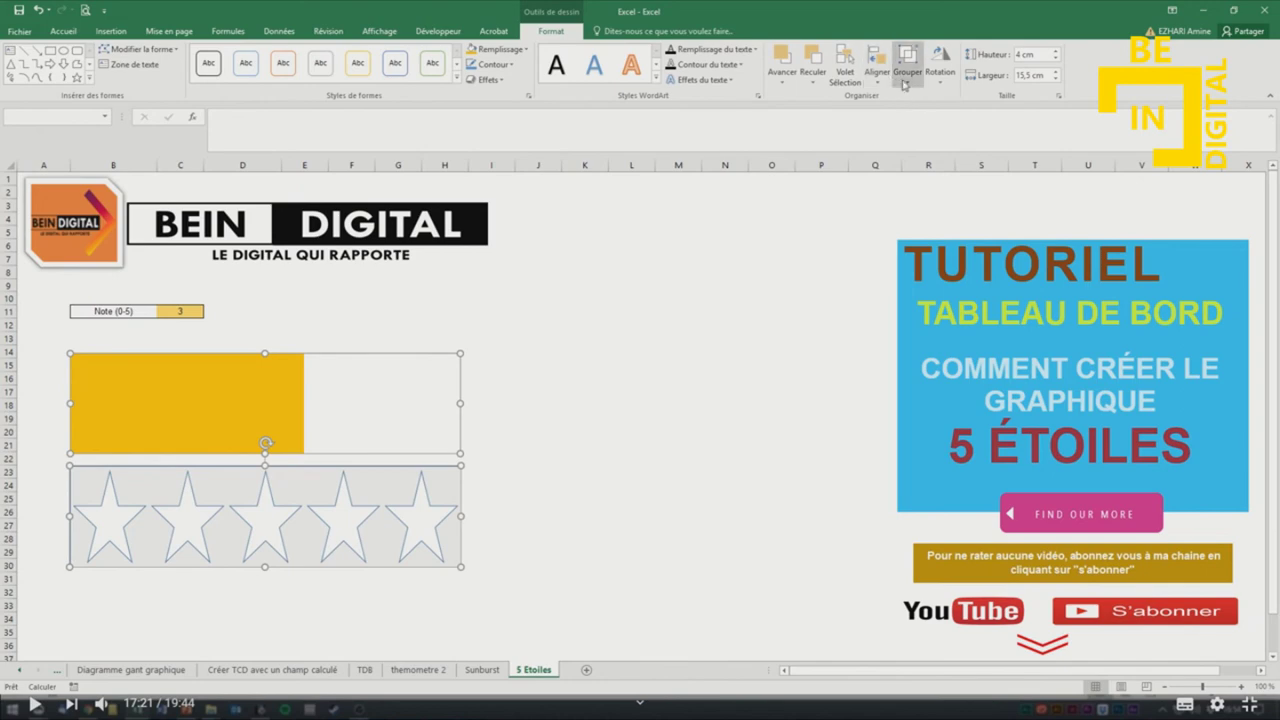
{"action": "left_click", "coordinate": [876, 80]}
{"action": "left_click", "coordinate": [908, 149]}
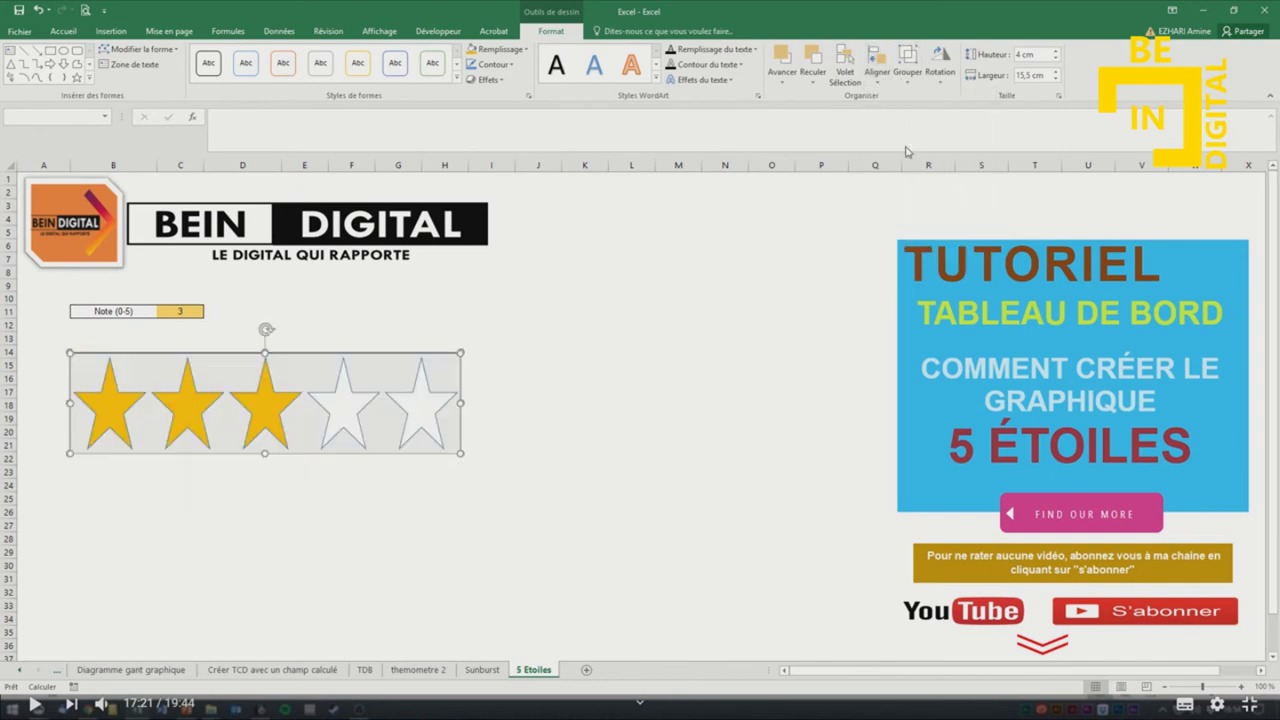
{"action": "left_click", "coordinate": [573, 389]}
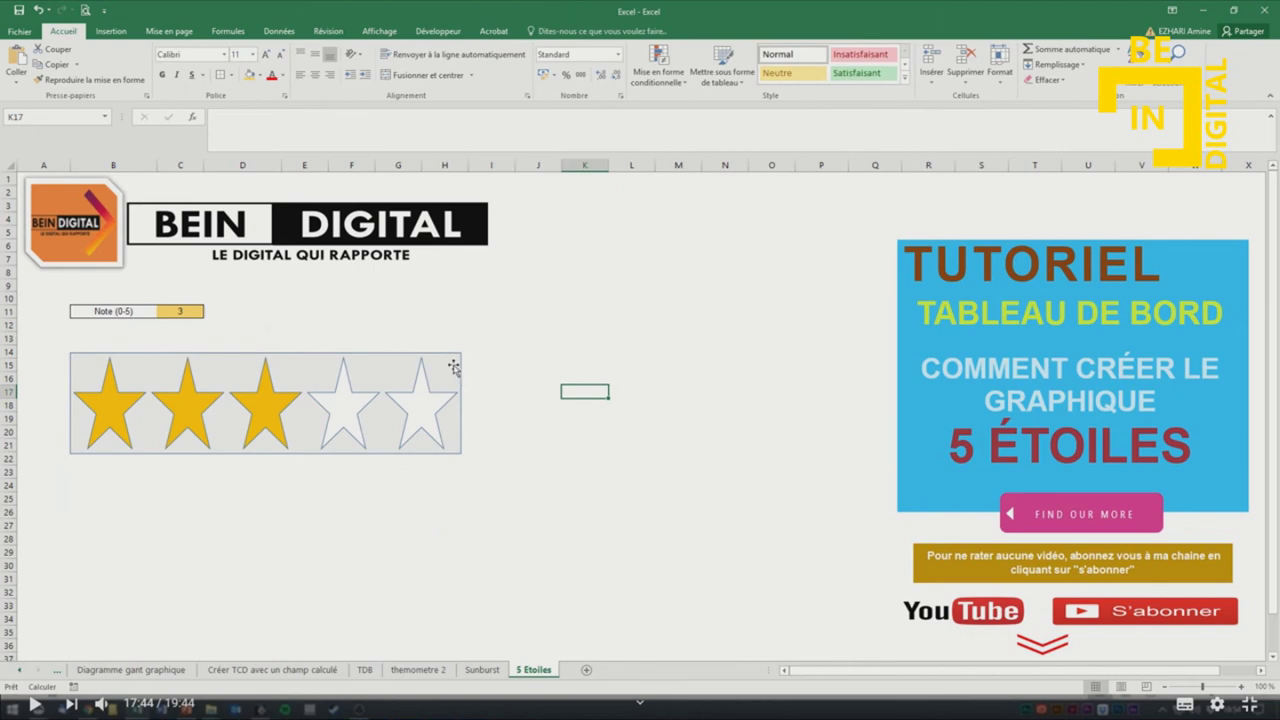
{"action": "left_click", "coordinate": [453, 368]}
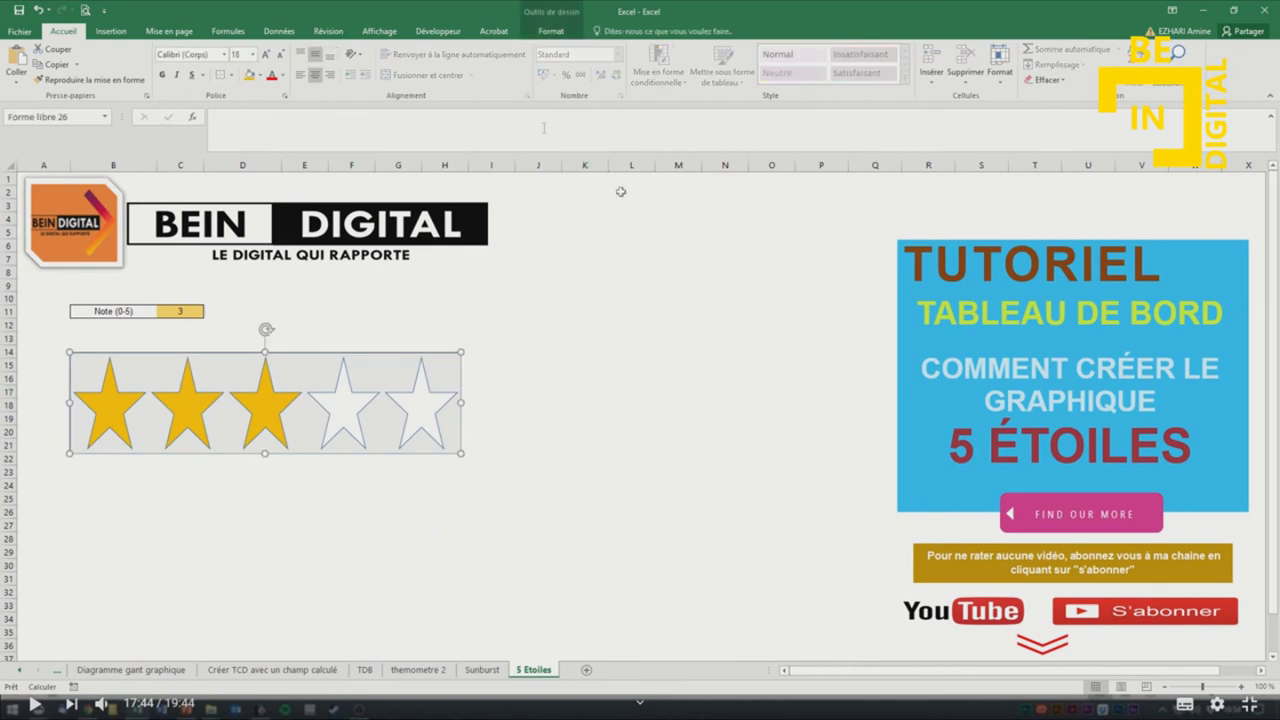
Change the star cutout's outline colour from blue to light grey.
{"action": "left_click", "coordinate": [551, 31]}
{"action": "left_click", "coordinate": [500, 49]}
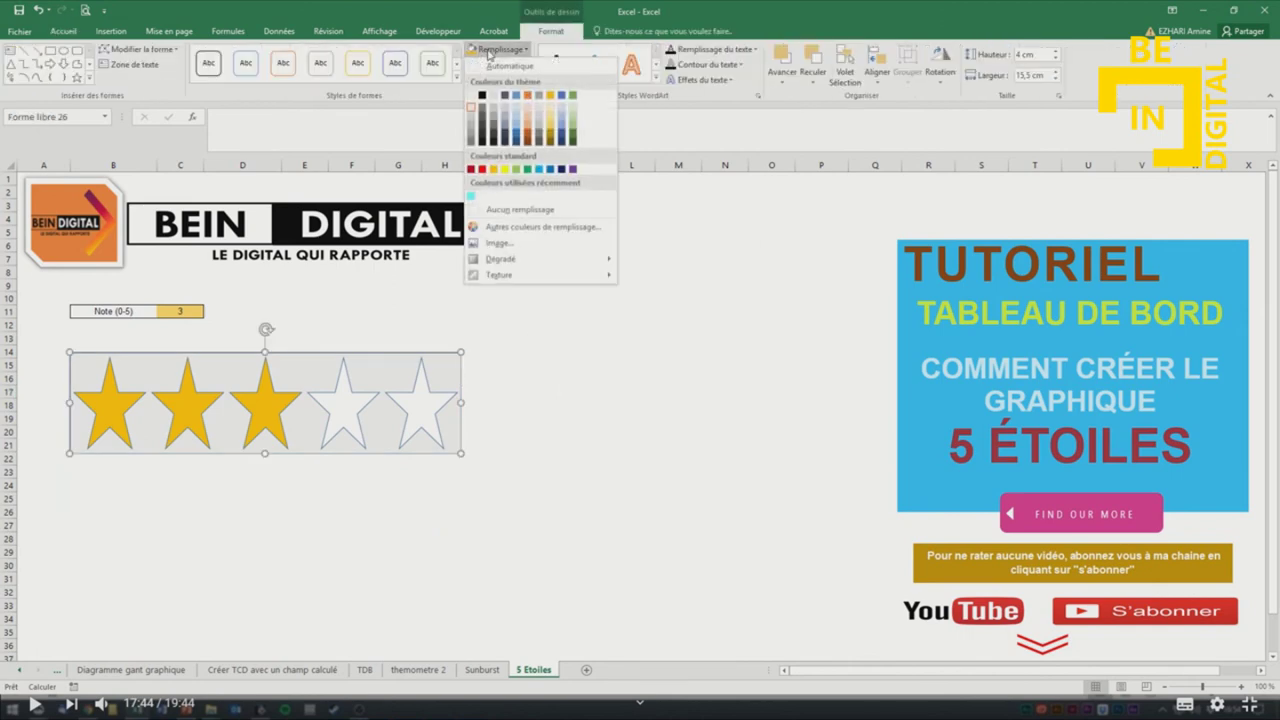
{"action": "left_click", "coordinate": [501, 64]}
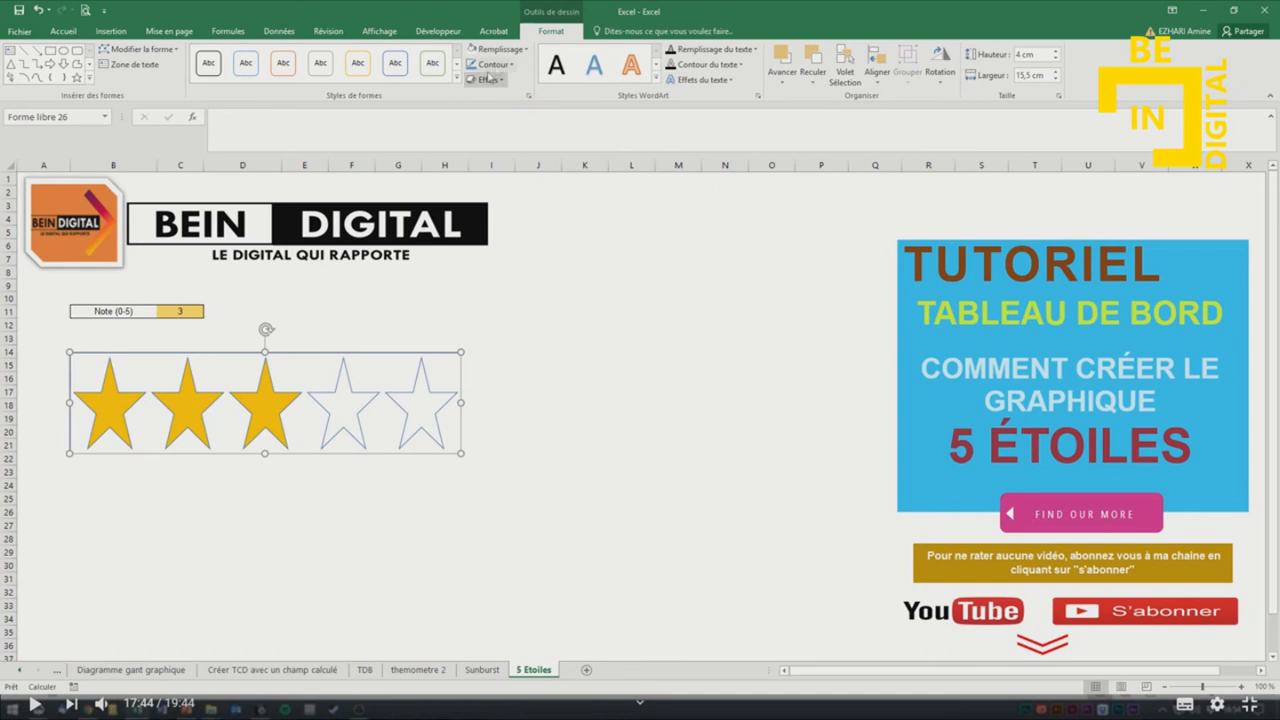
{"action": "left_click", "coordinate": [501, 64]}
{"action": "left_click", "coordinate": [471, 122]}
{"action": "left_click", "coordinate": [493, 64]}
{"action": "mouse_move", "coordinate": [498, 274]}
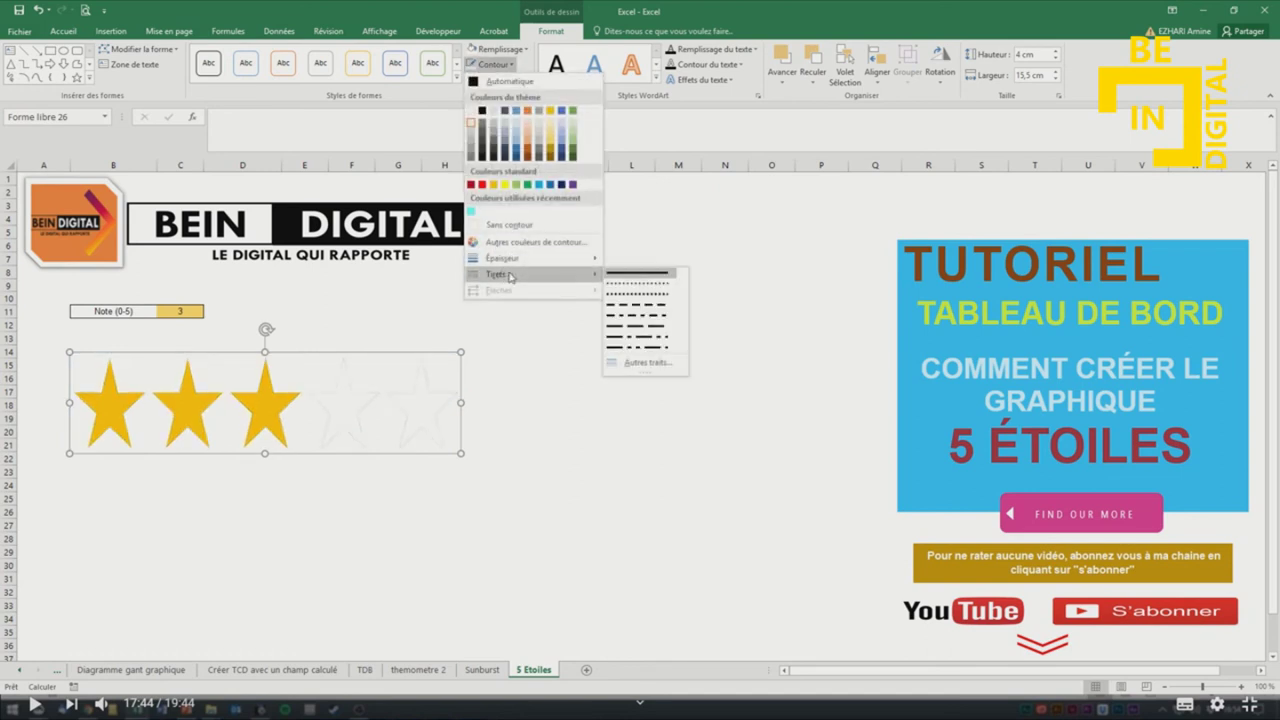
{"action": "left_click", "coordinate": [579, 315]}
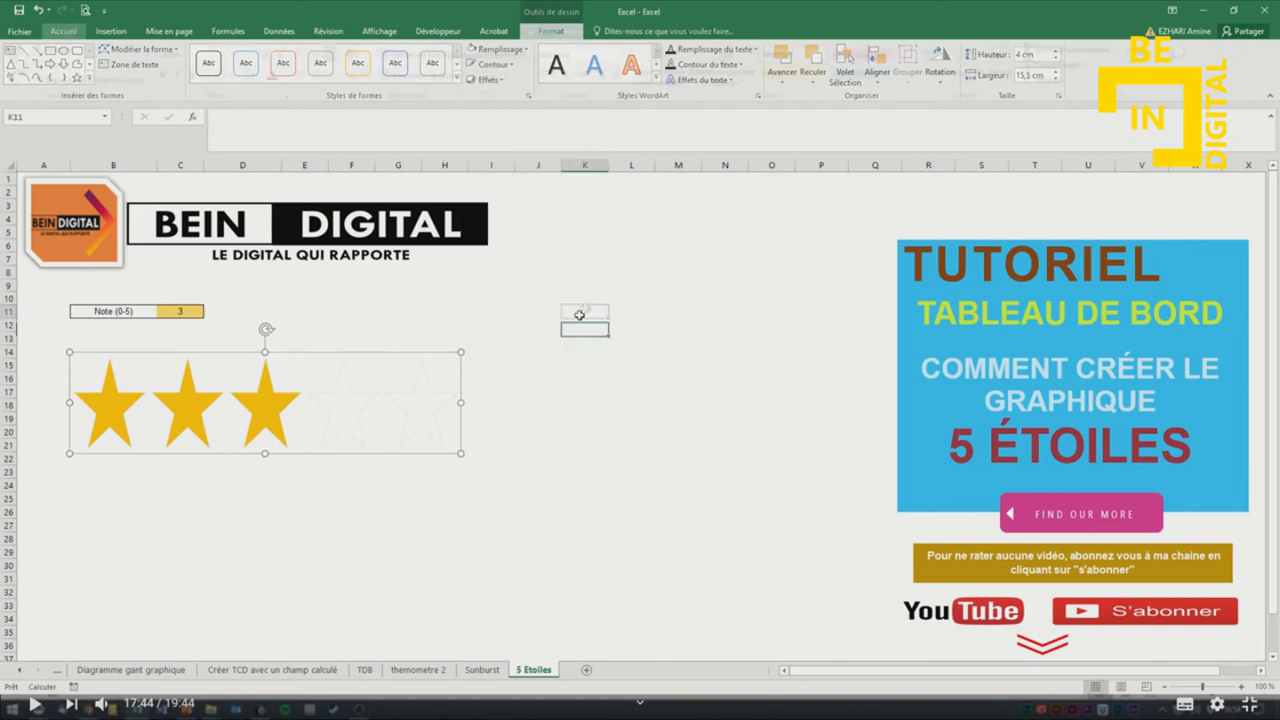
{"action": "left_click", "coordinate": [379, 356]}
{"action": "left_click", "coordinate": [496, 65]}
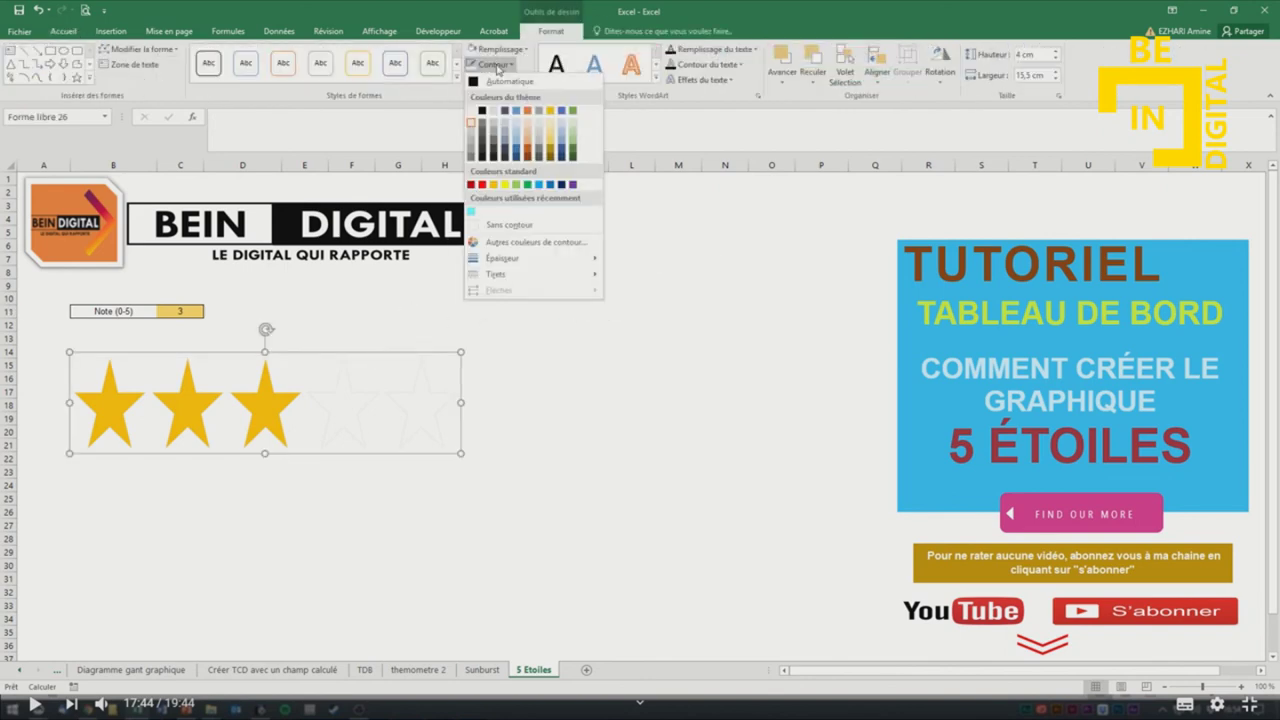
{"action": "left_click", "coordinate": [549, 272]}
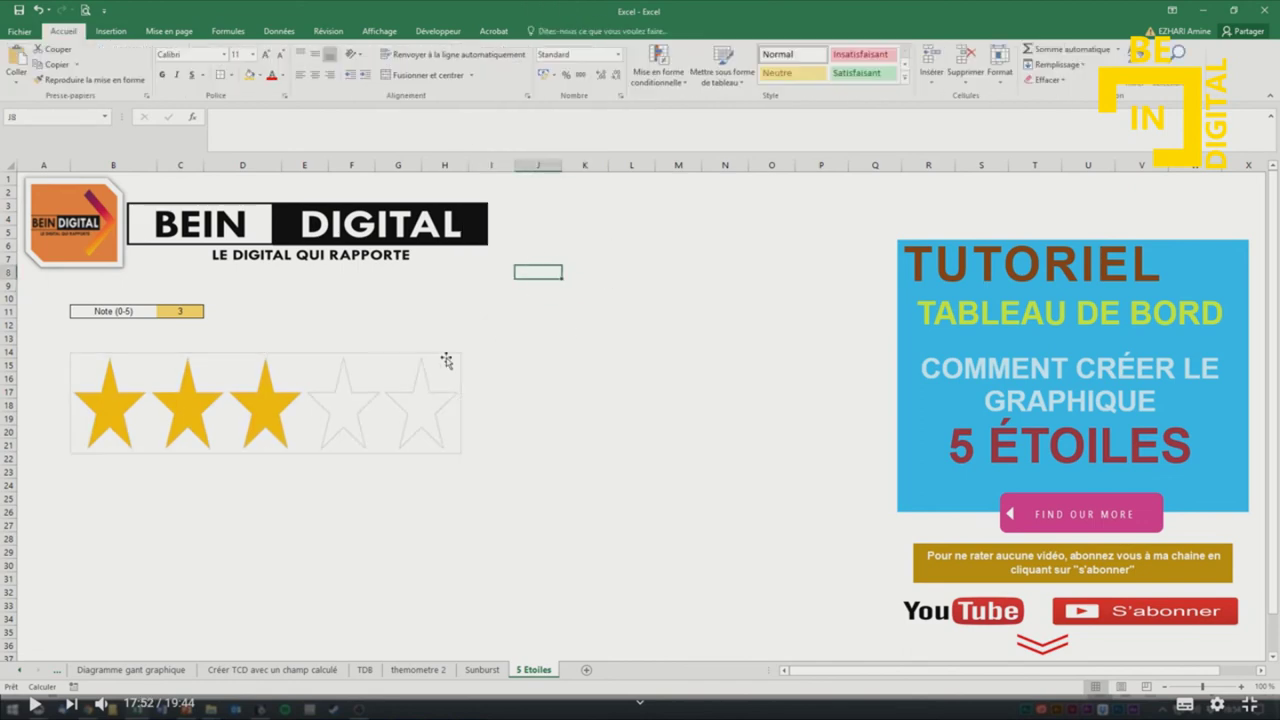
Recolour the gold chart's border and make it a thinner line weight.
{"action": "left_click", "coordinate": [423, 382]}
{"action": "left_click", "coordinate": [589, 31]}
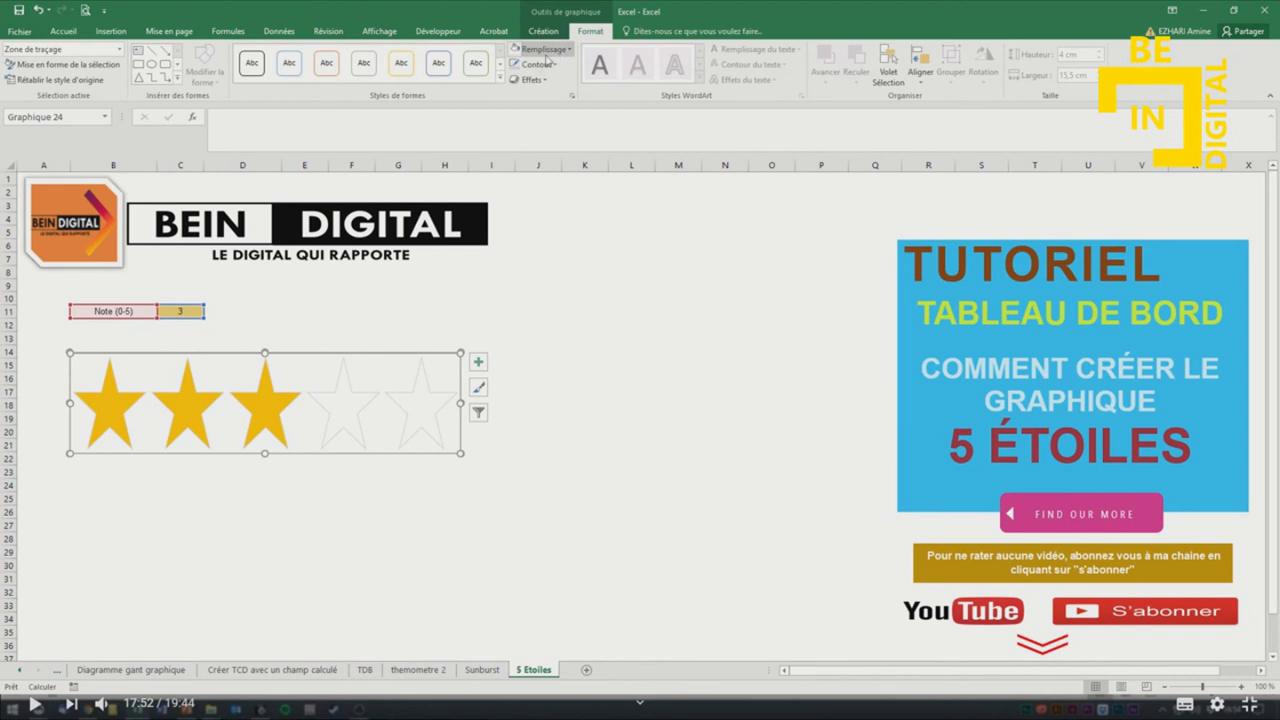
{"action": "left_click", "coordinate": [536, 65]}
{"action": "left_click", "coordinate": [513, 148]}
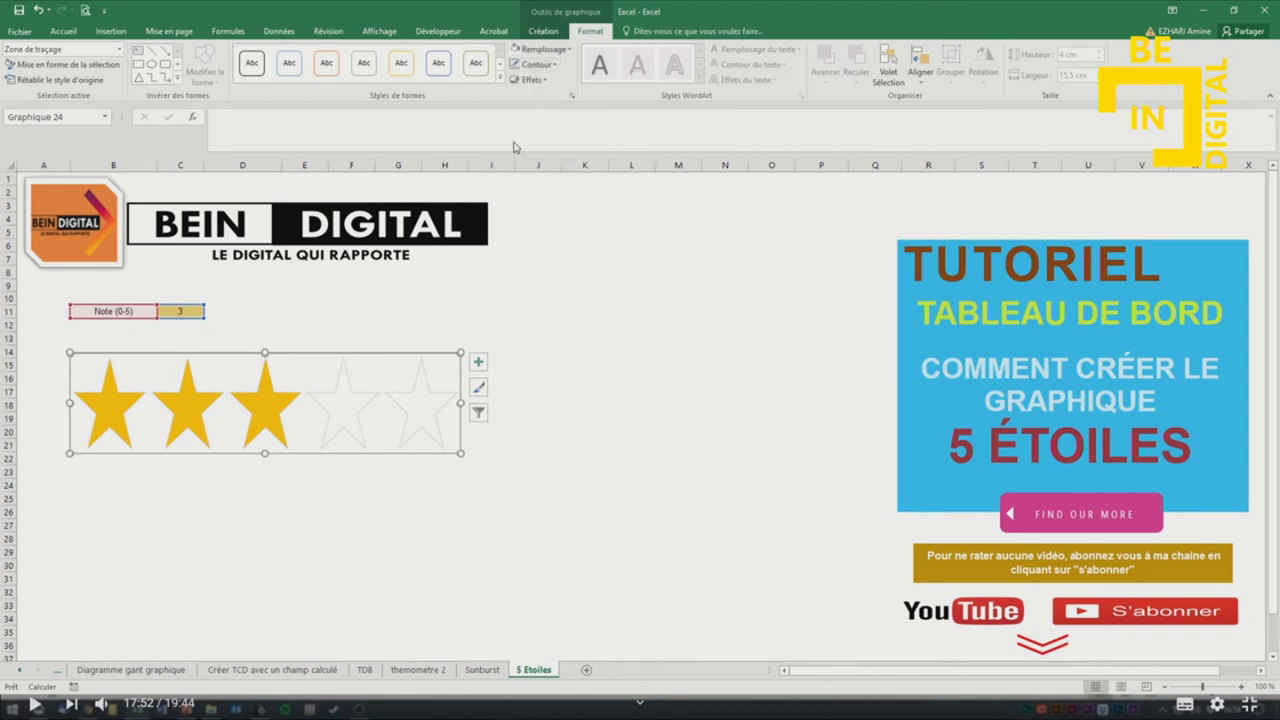
{"action": "left_click", "coordinate": [536, 64]}
{"action": "left_click", "coordinate": [516, 150]}
{"action": "left_click", "coordinate": [536, 64]}
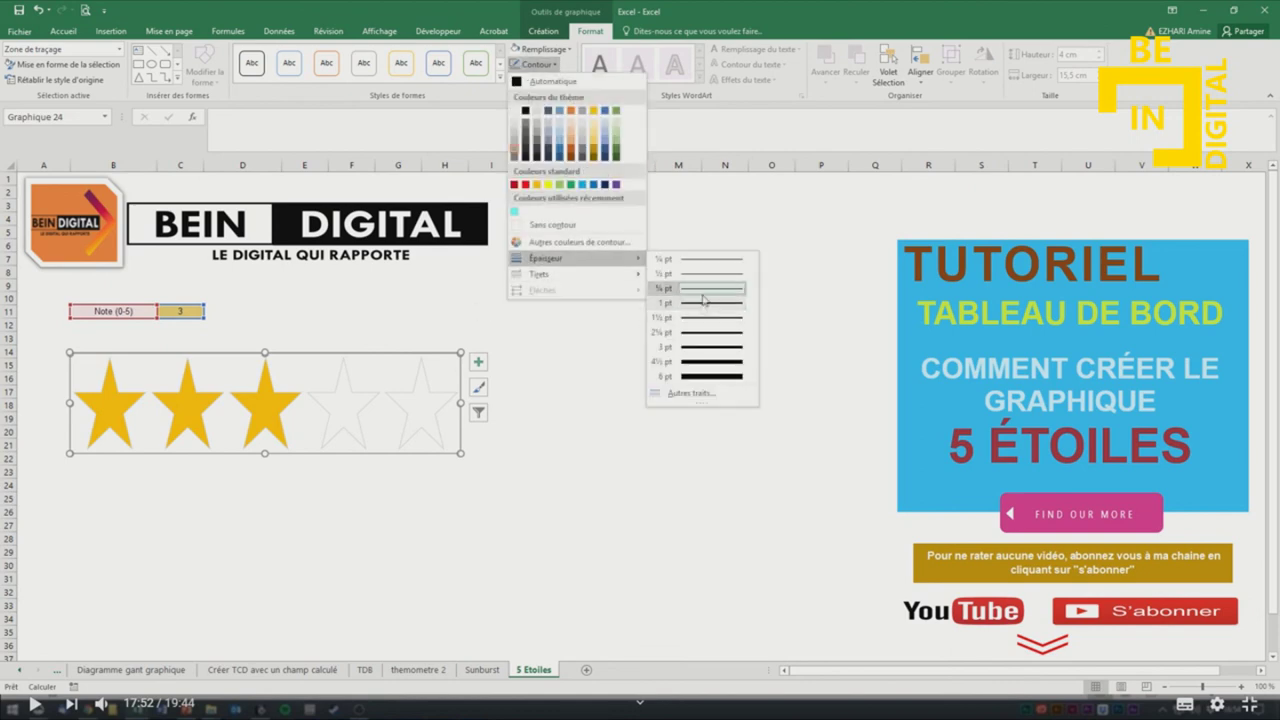
{"action": "left_click", "coordinate": [681, 285]}
{"action": "left_click", "coordinate": [536, 66]}
{"action": "left_click", "coordinate": [657, 443]}
{"action": "left_click", "coordinate": [530, 468]}
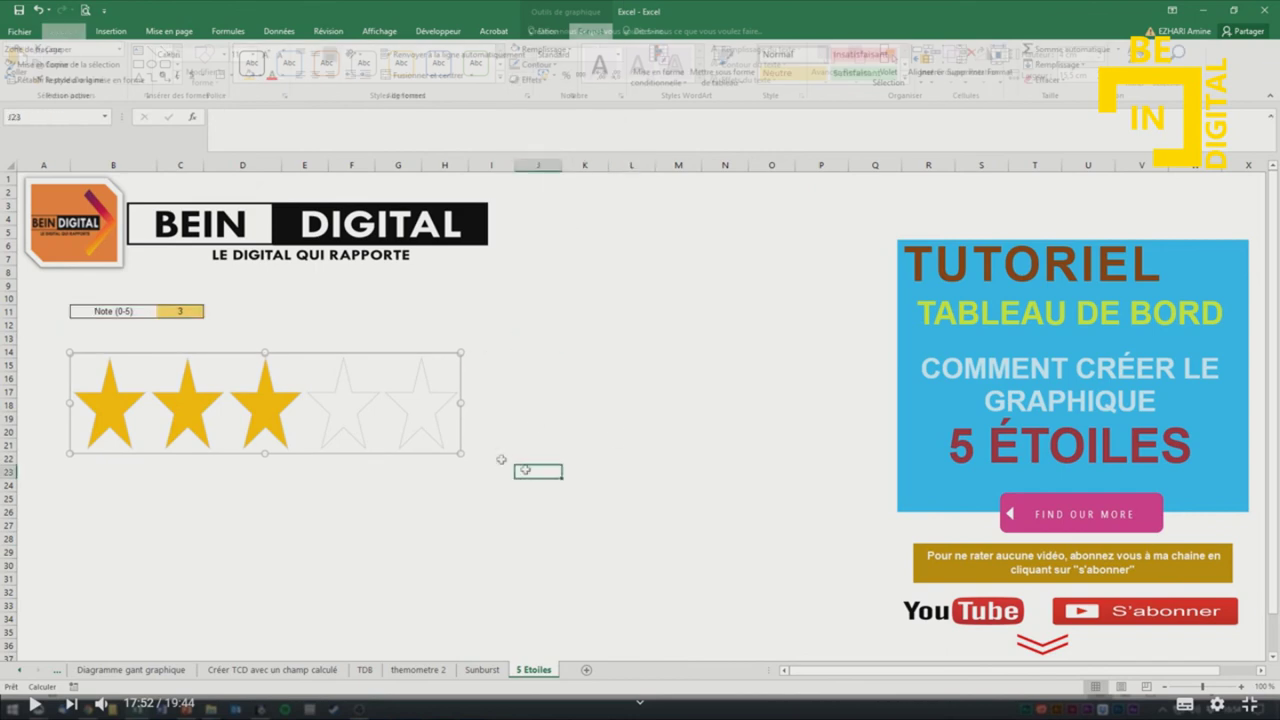
Set a thinner Épaisseur for the star cutout's outlines.
{"action": "left_click", "coordinate": [428, 358]}
{"action": "left_click", "coordinate": [551, 33]}
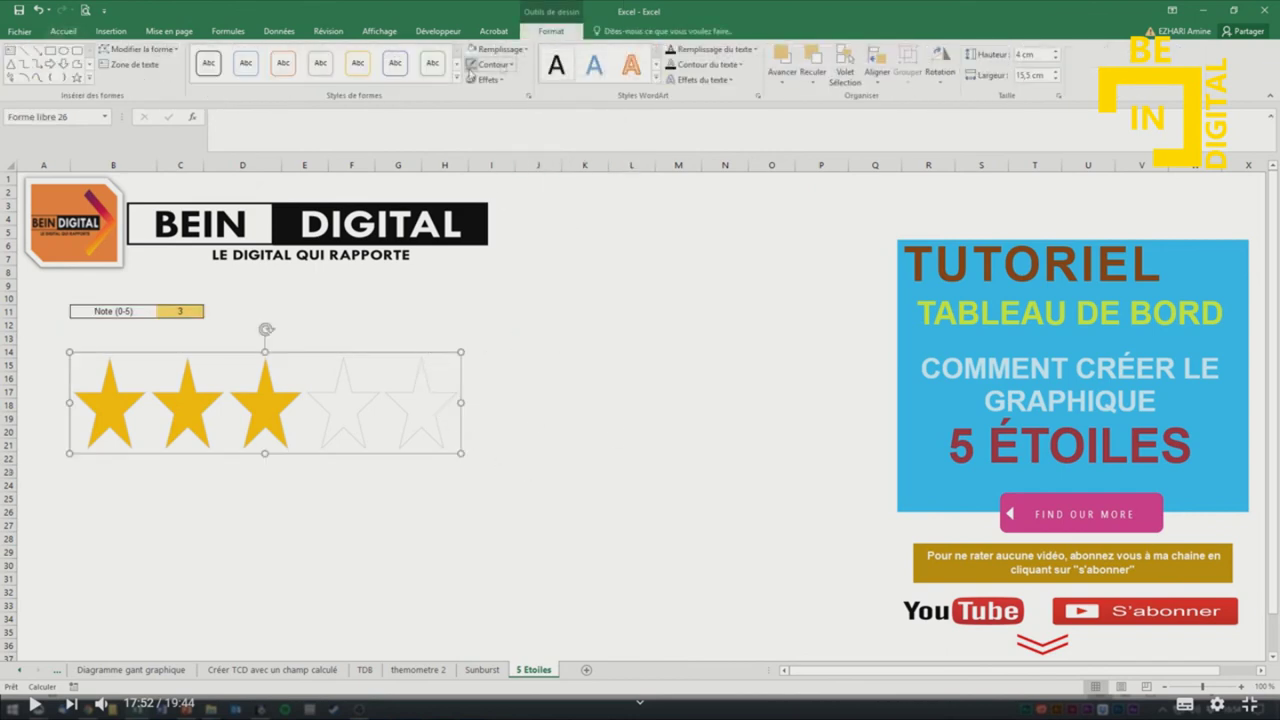
{"action": "left_click", "coordinate": [490, 65]}
{"action": "left_click", "coordinate": [463, 150]}
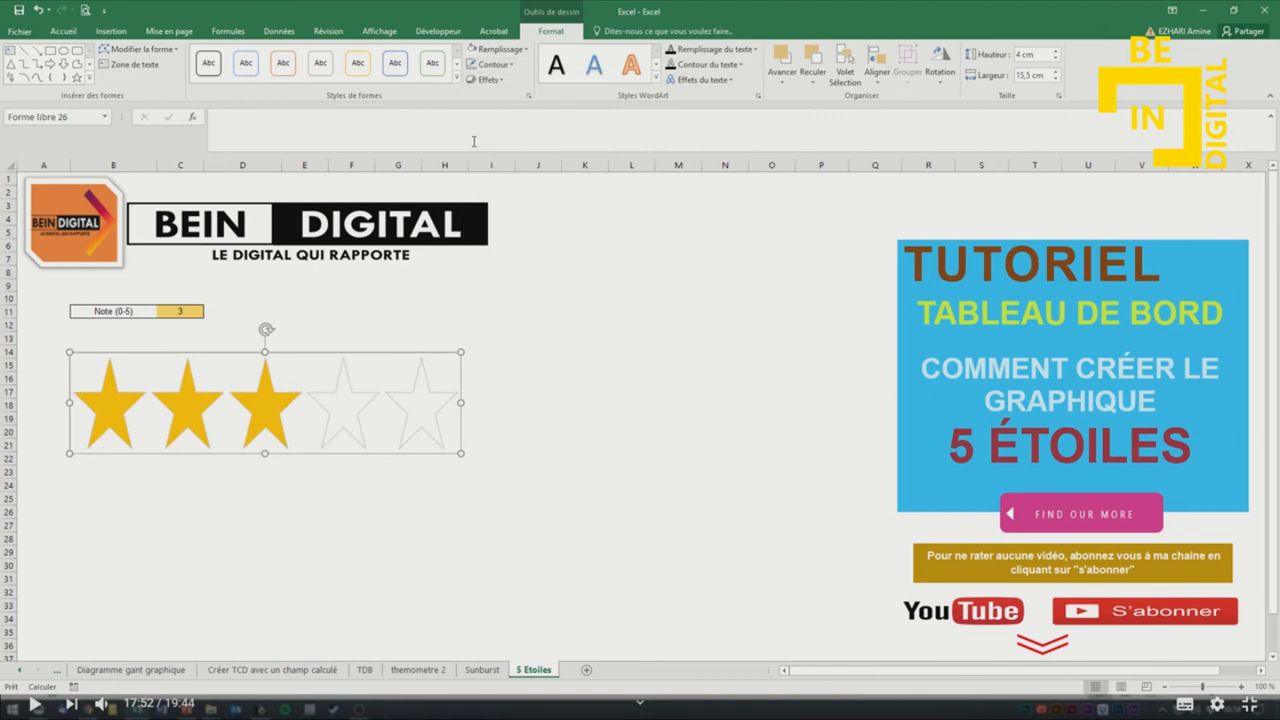
{"action": "left_click", "coordinate": [490, 64]}
{"action": "mouse_move", "coordinate": [502, 258]}
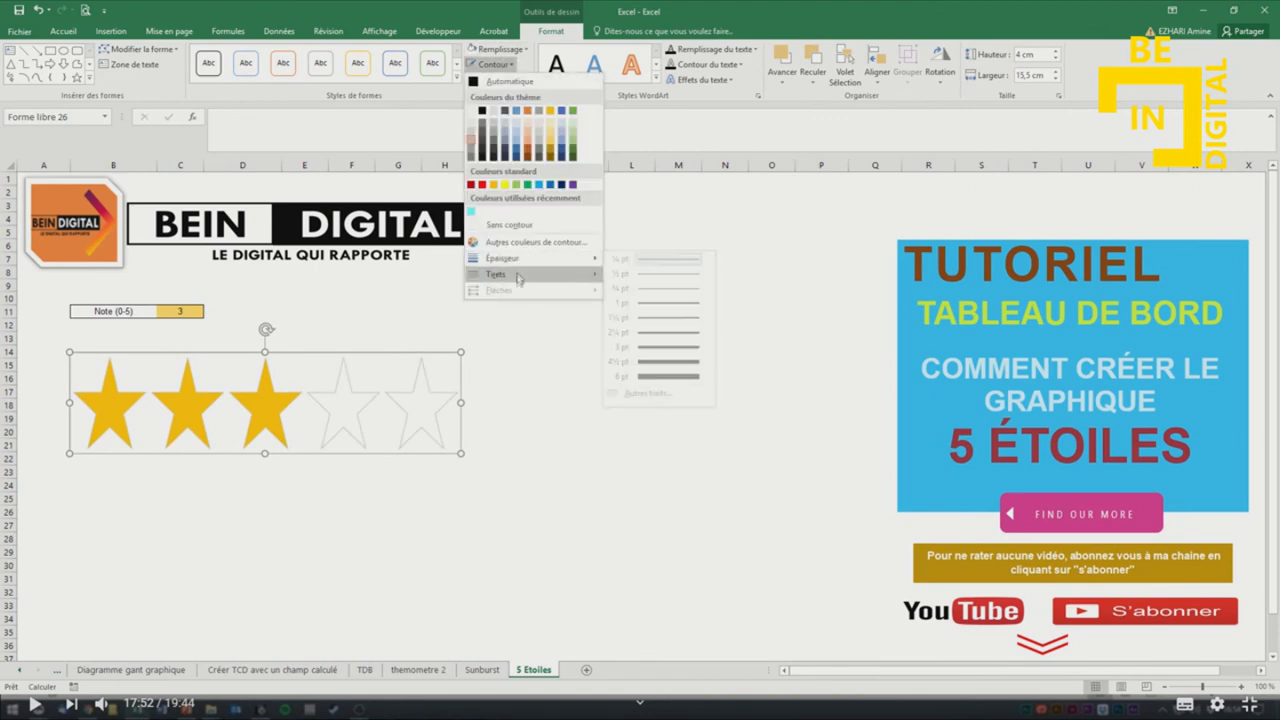
{"action": "left_click", "coordinate": [643, 277]}
{"action": "key", "text": "Escape"}
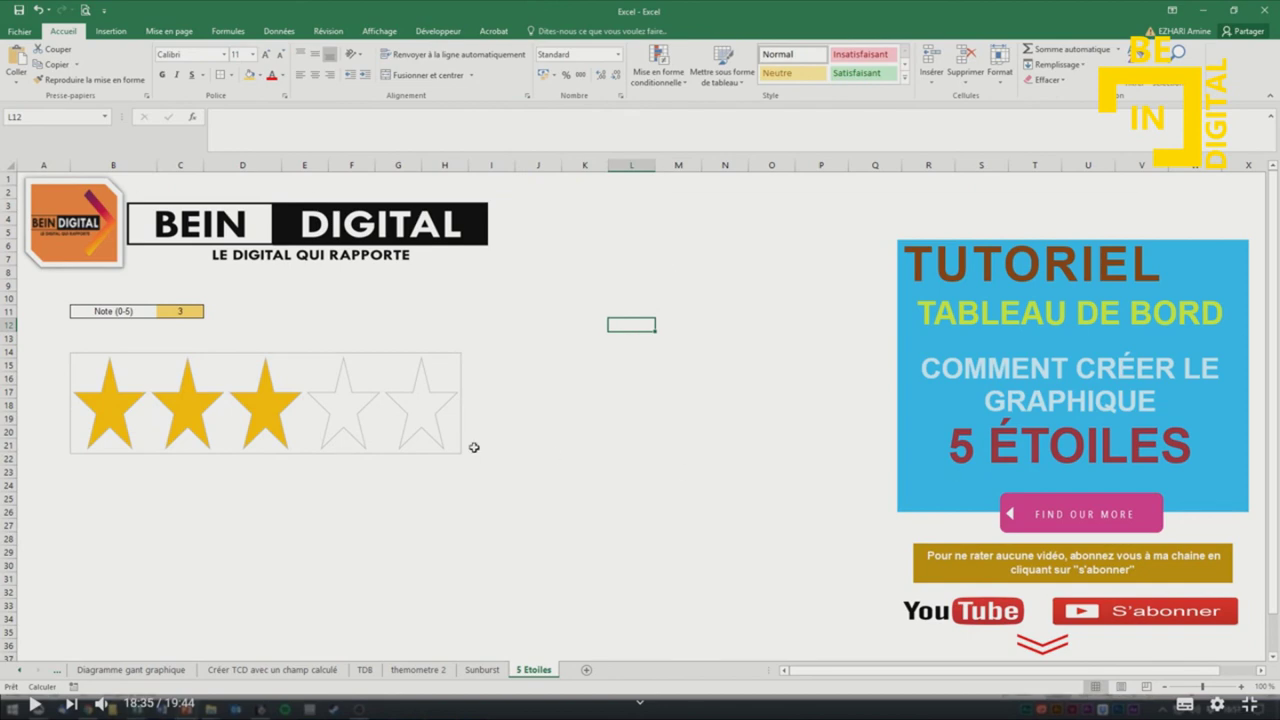
Enter test ratings of 1, 2 and 4 in cell C11 to check the star fill.
{"action": "left_click", "coordinate": [566, 457]}
{"action": "left_click", "coordinate": [184, 313]}
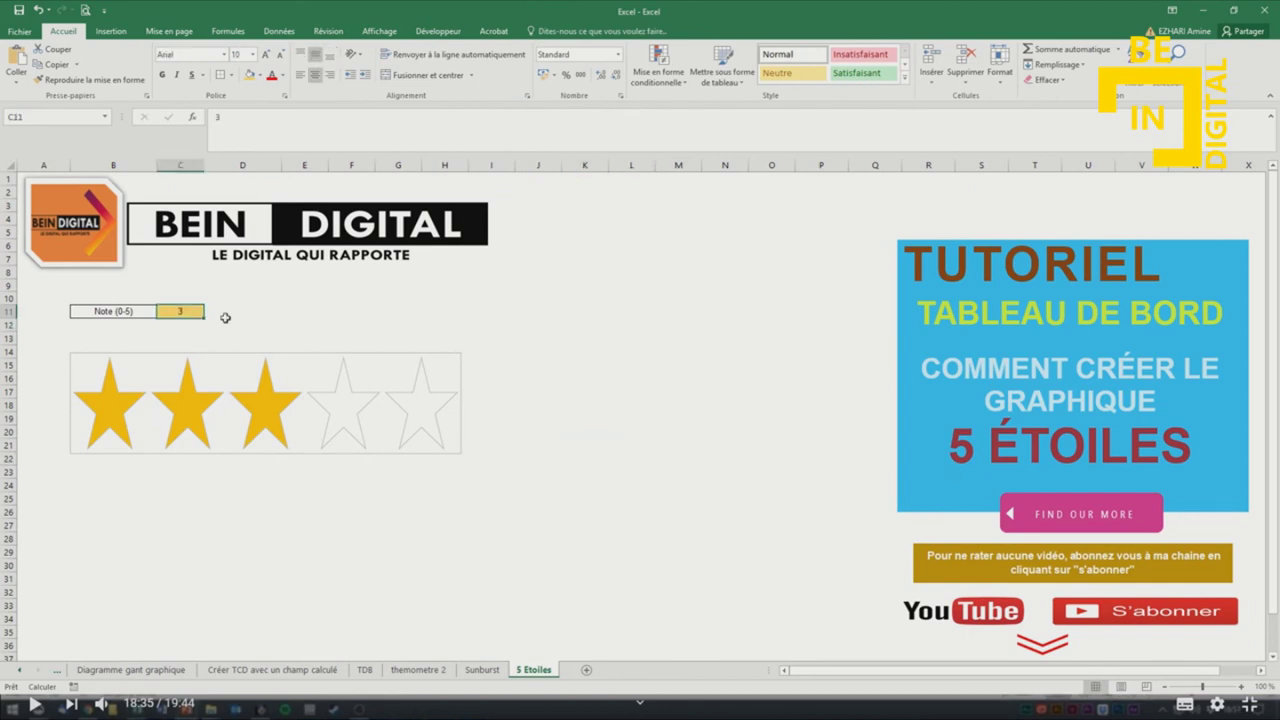
{"action": "type", "text": "1"}
{"action": "key", "text": "Return"}
{"action": "left_click", "coordinate": [194, 311]}
{"action": "type", "text": "2"}
{"action": "key", "text": "Return"}
{"action": "left_click", "coordinate": [194, 311]}
{"action": "type", "text": "2,"}
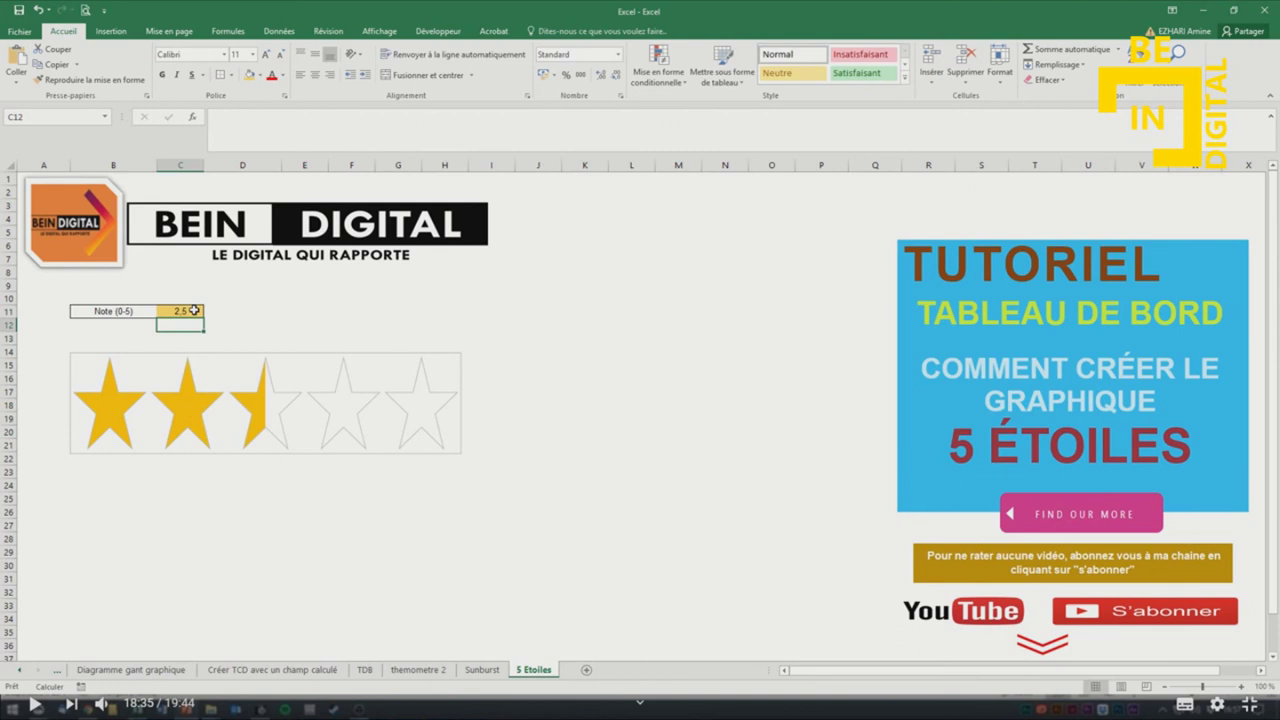
{"action": "left_click", "coordinate": [180, 311]}
{"action": "type", "text": "4"}
{"action": "key", "text": "Return"}
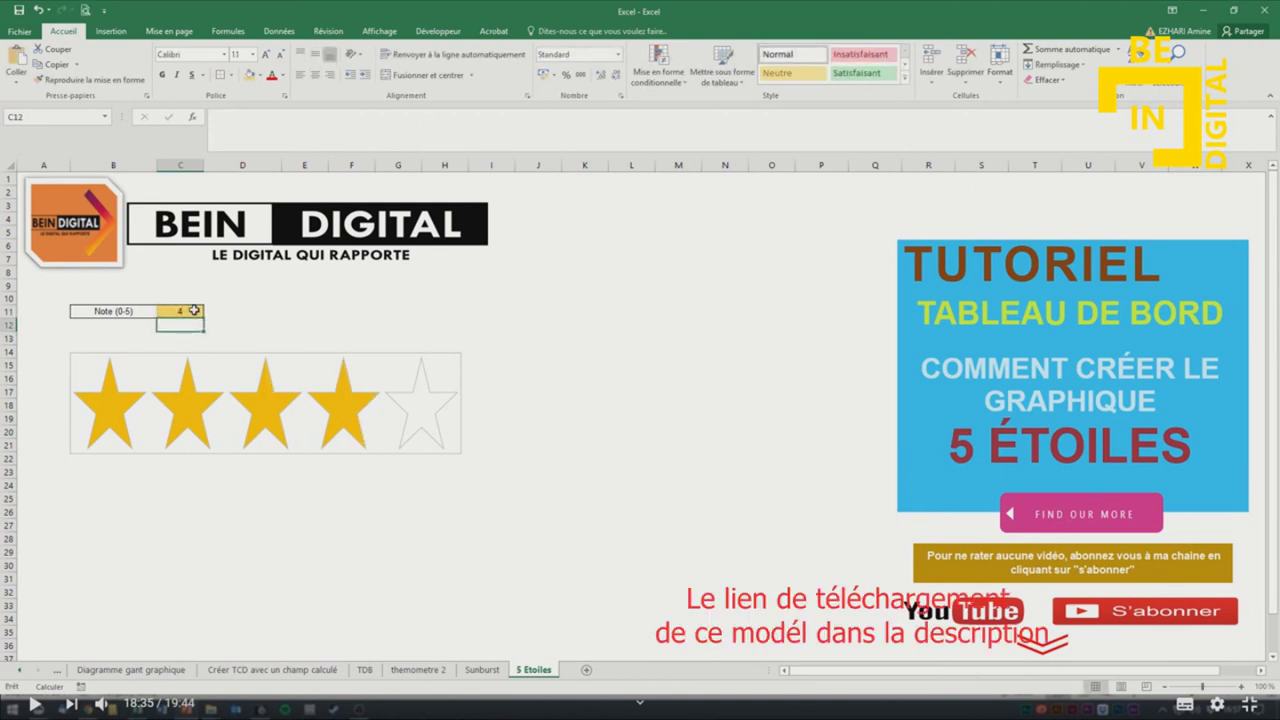
Make row 11 taller and enter a rating of 5 in C11.
{"action": "left_click", "coordinate": [194, 311]}
{"action": "left_click_drag", "start_coordinate": [13, 318], "coordinate": [13, 342]}
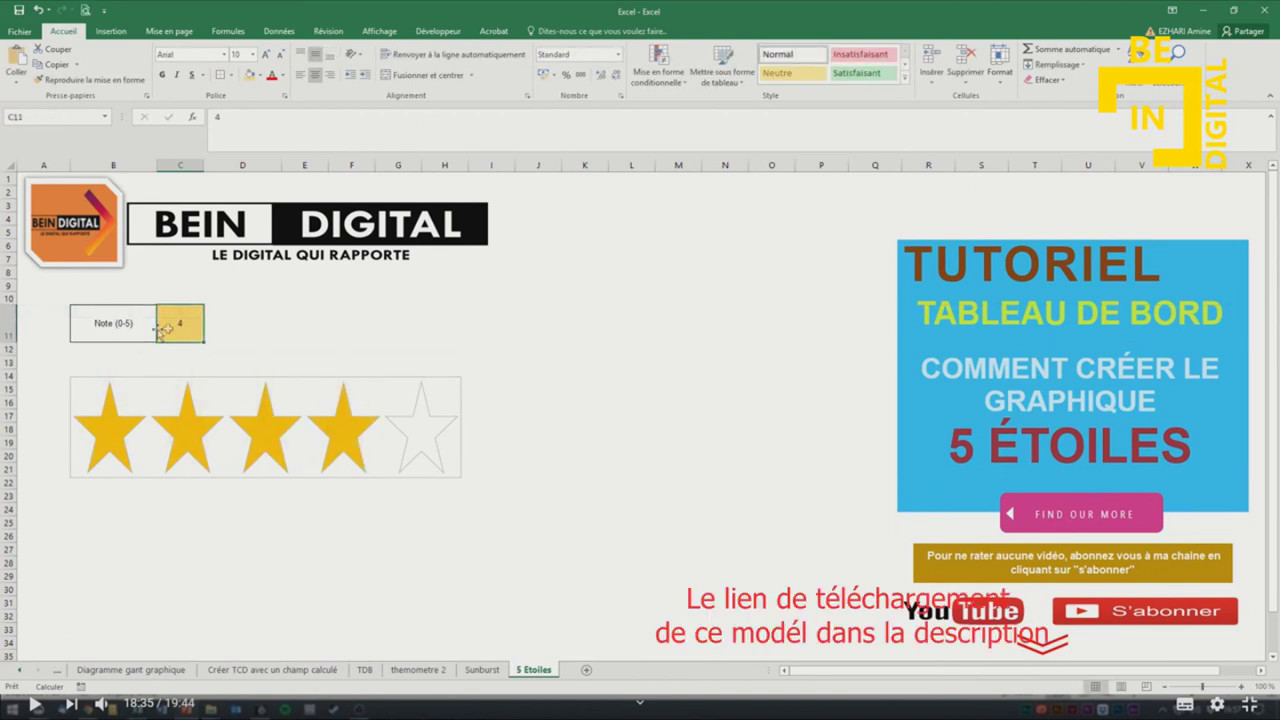
{"action": "type", "text": "5"}
{"action": "key", "text": "ctrl+Return"}
Set the final rating in C11 to 4,5 so four and a half stars fill.
{"action": "left_click", "coordinate": [139, 339]}
{"action": "left_click", "coordinate": [181, 323]}
{"action": "type", "text": "4,5"}
{"action": "key", "text": "Return"}
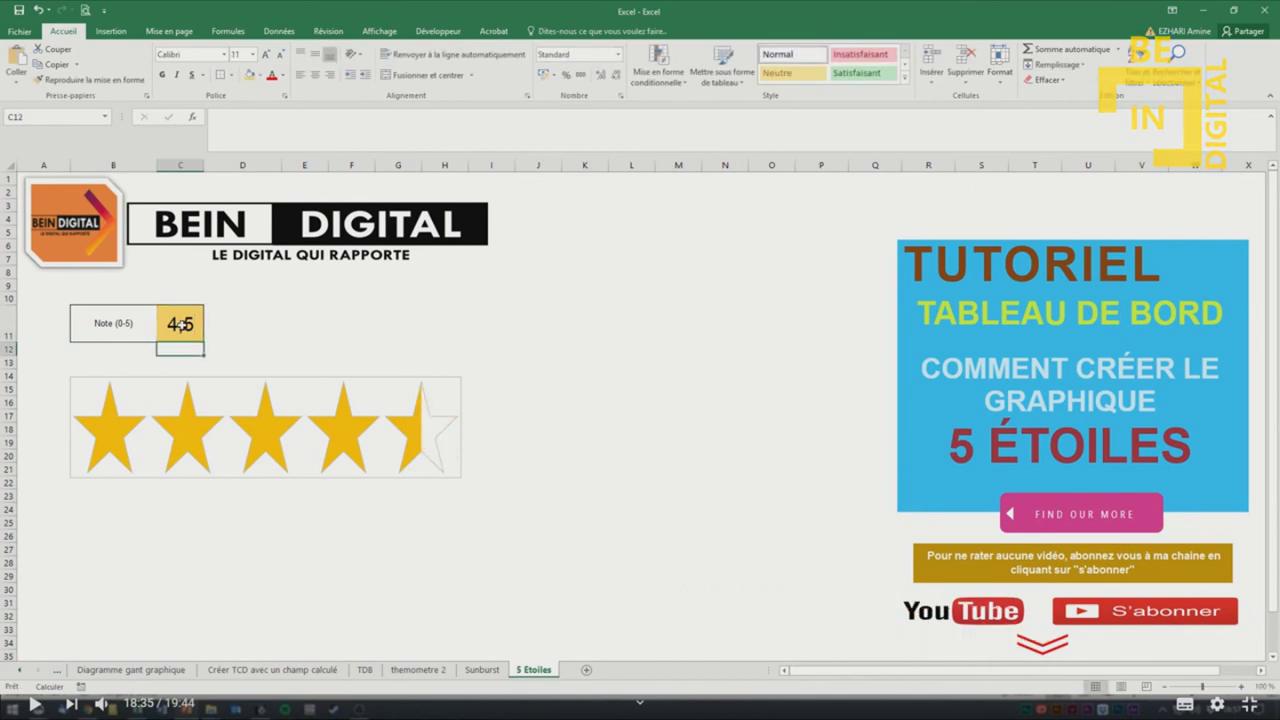